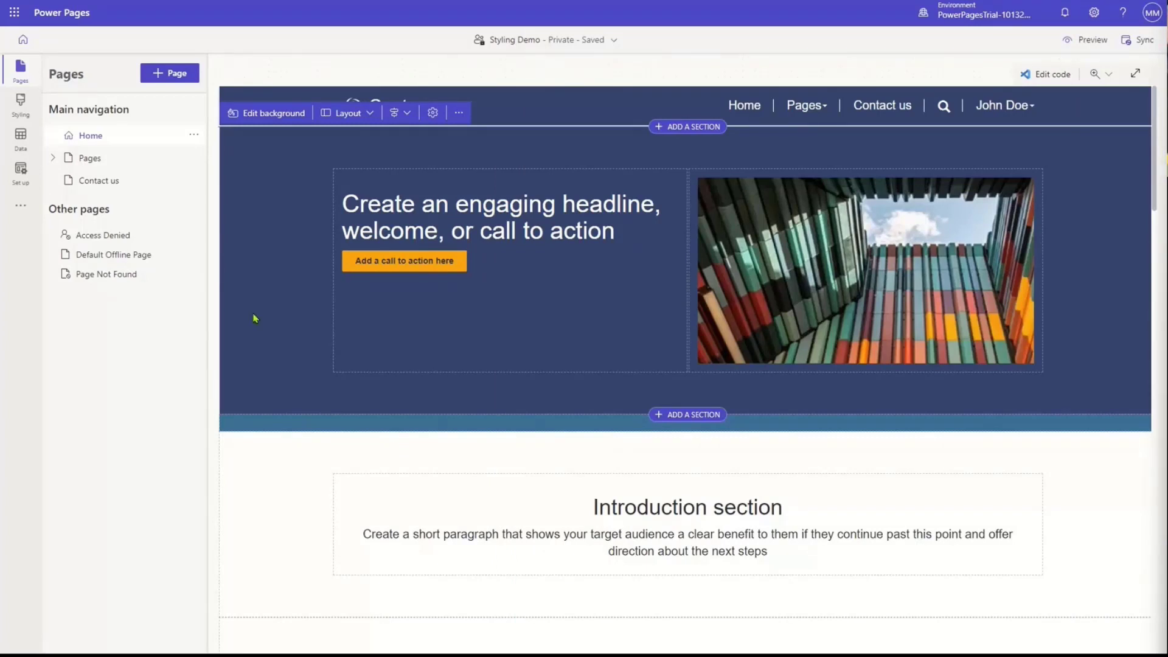
click(522, 104)
click(271, 225)
click(254, 114)
click(250, 199)
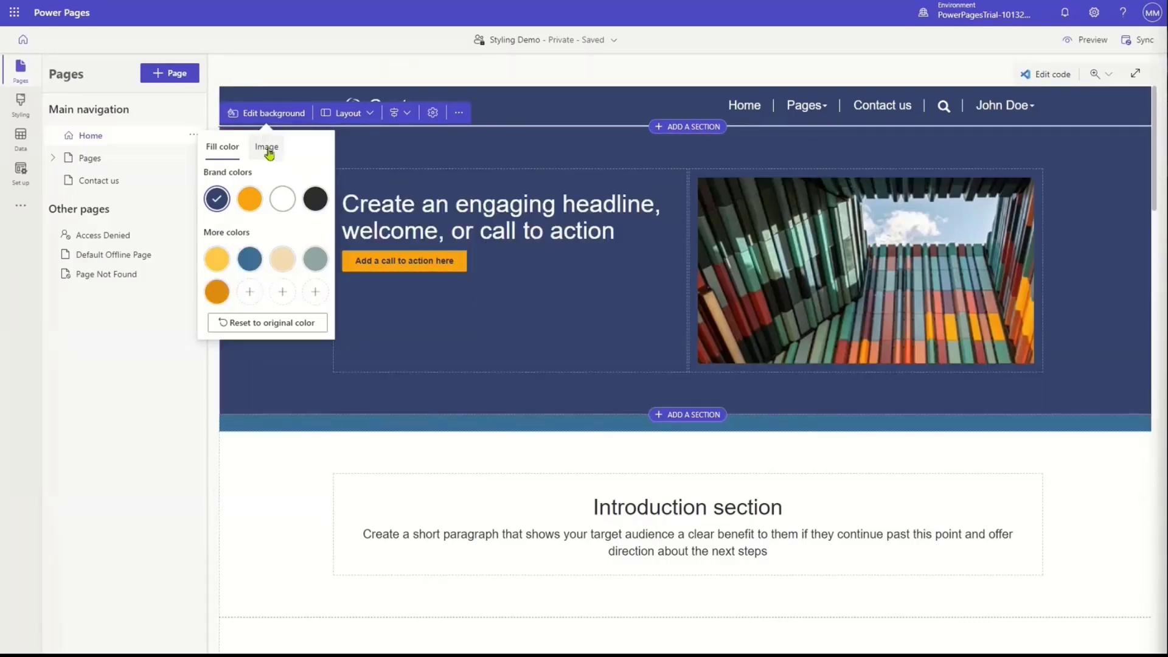
click(268, 149)
click(250, 176)
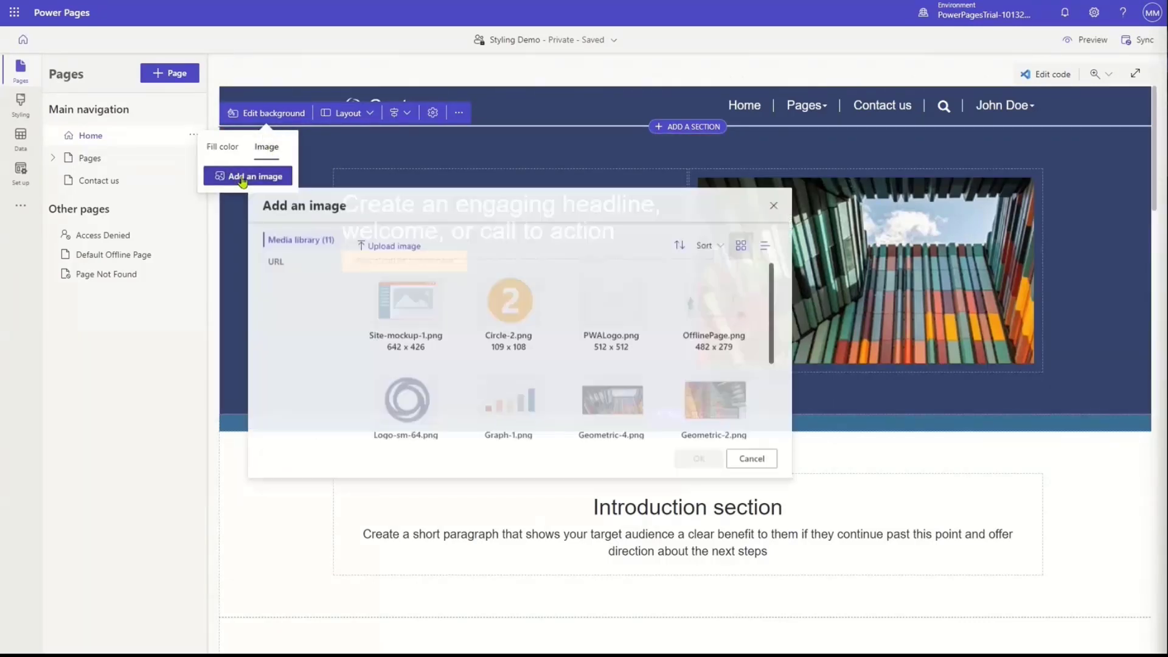
click(277, 265)
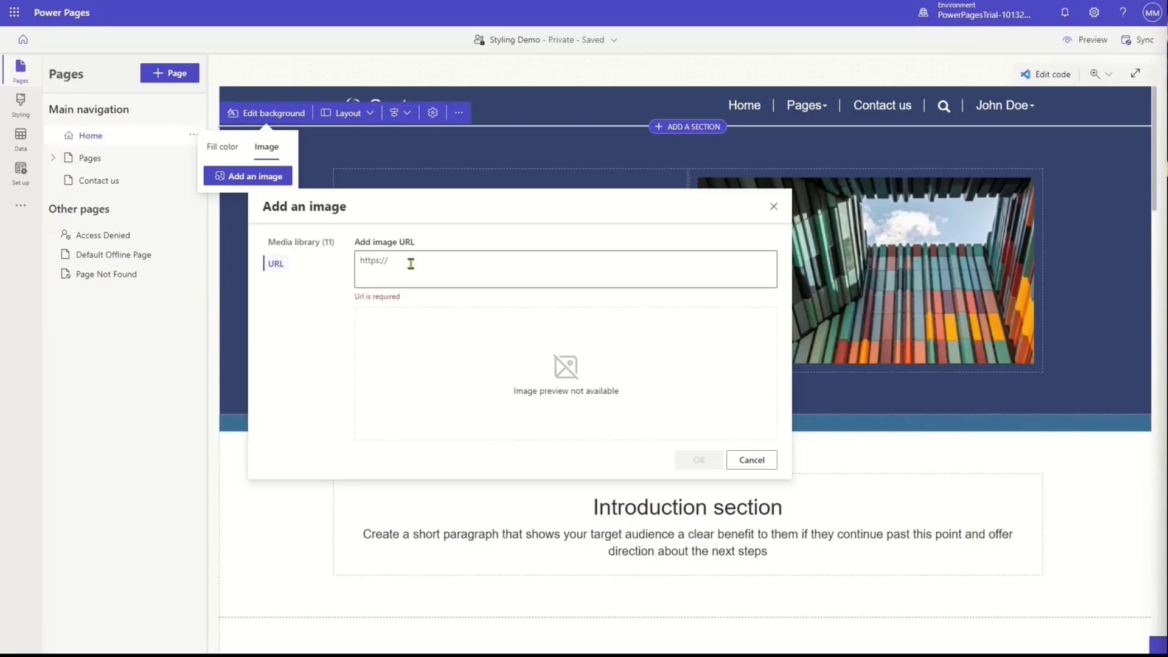
text(https://technext.github.io/hostpro/assets/images/slide1.jpg)
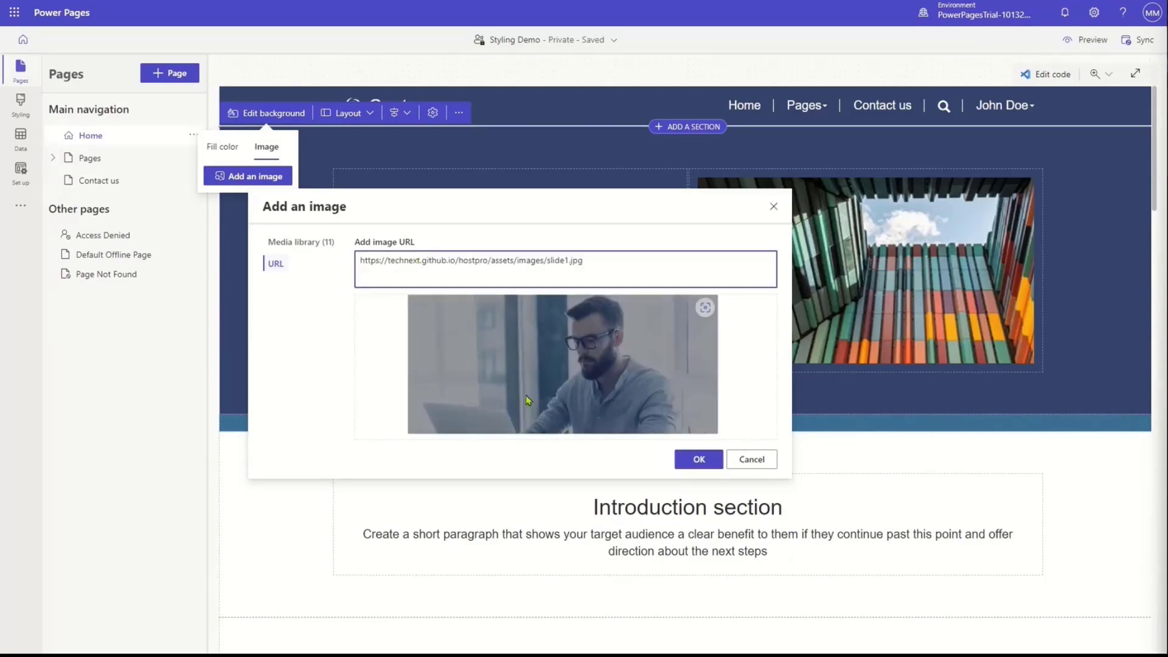
click(698, 460)
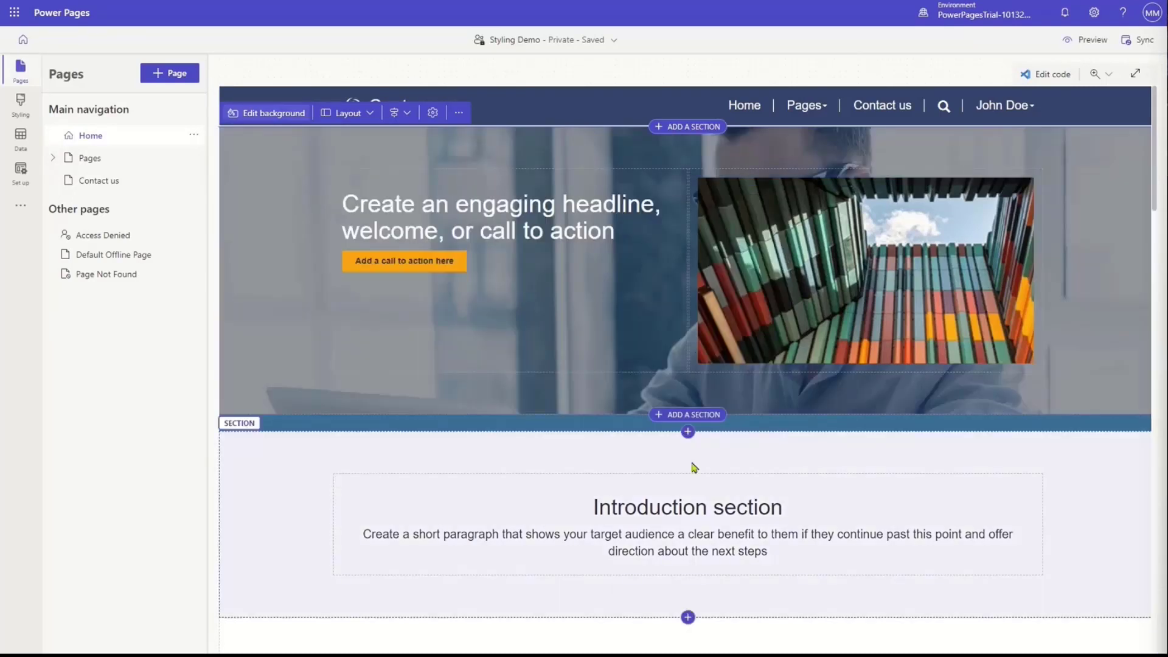
- Delete the books image from the hero section and set the section height to 580 px
click(852, 271)
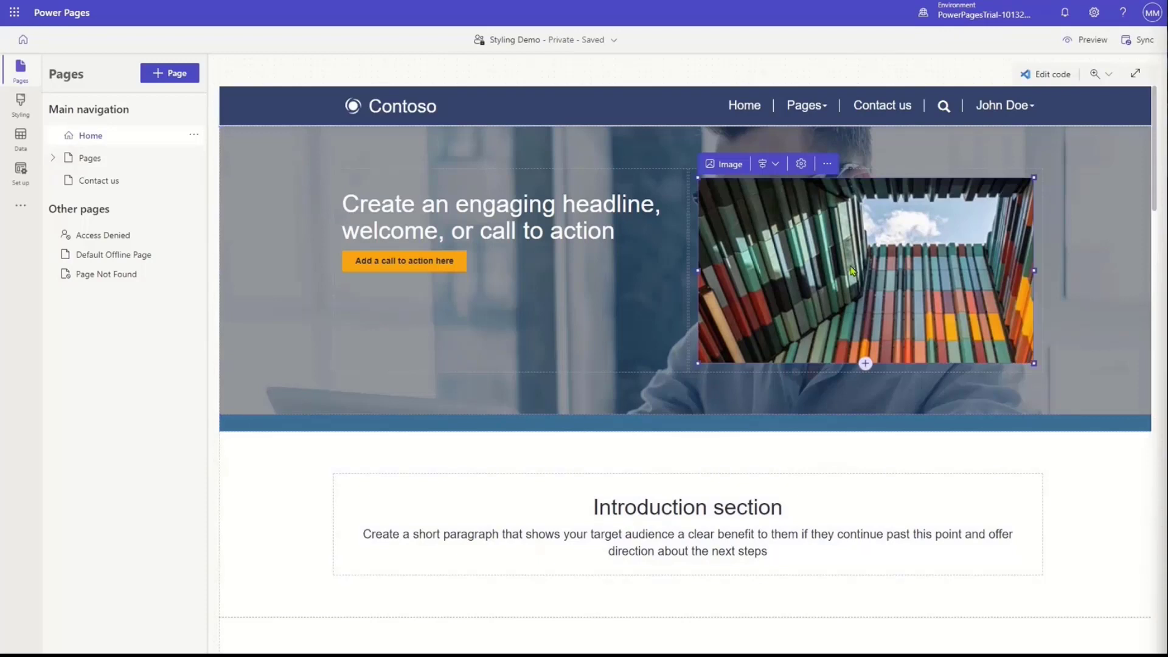
key(Delete)
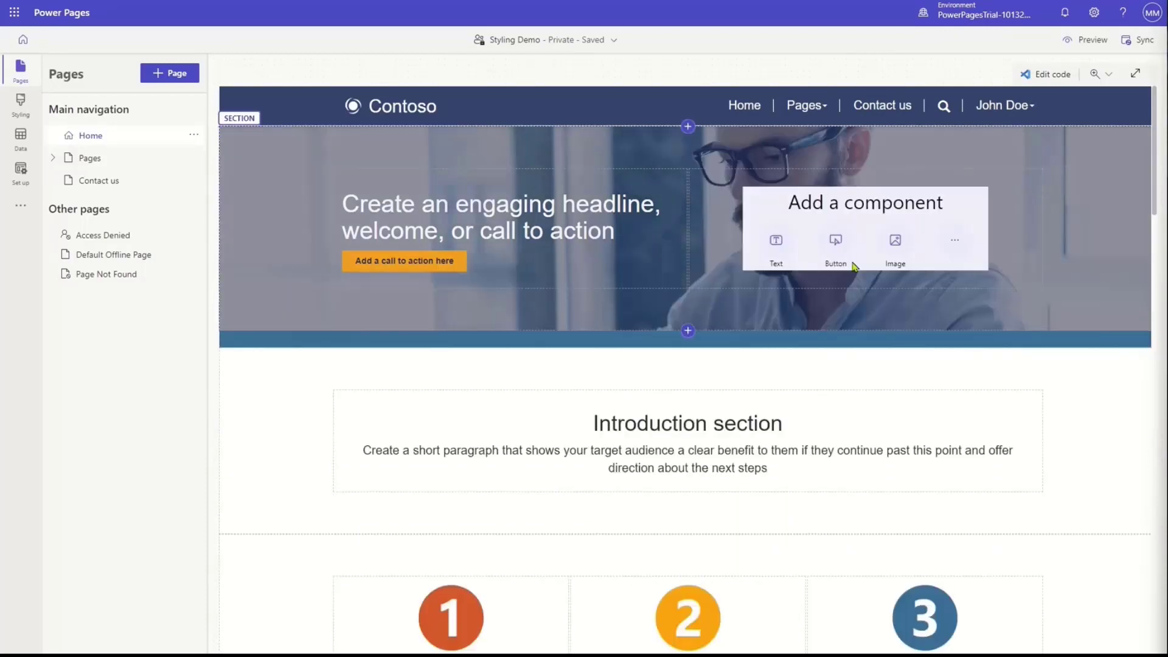
click(1081, 206)
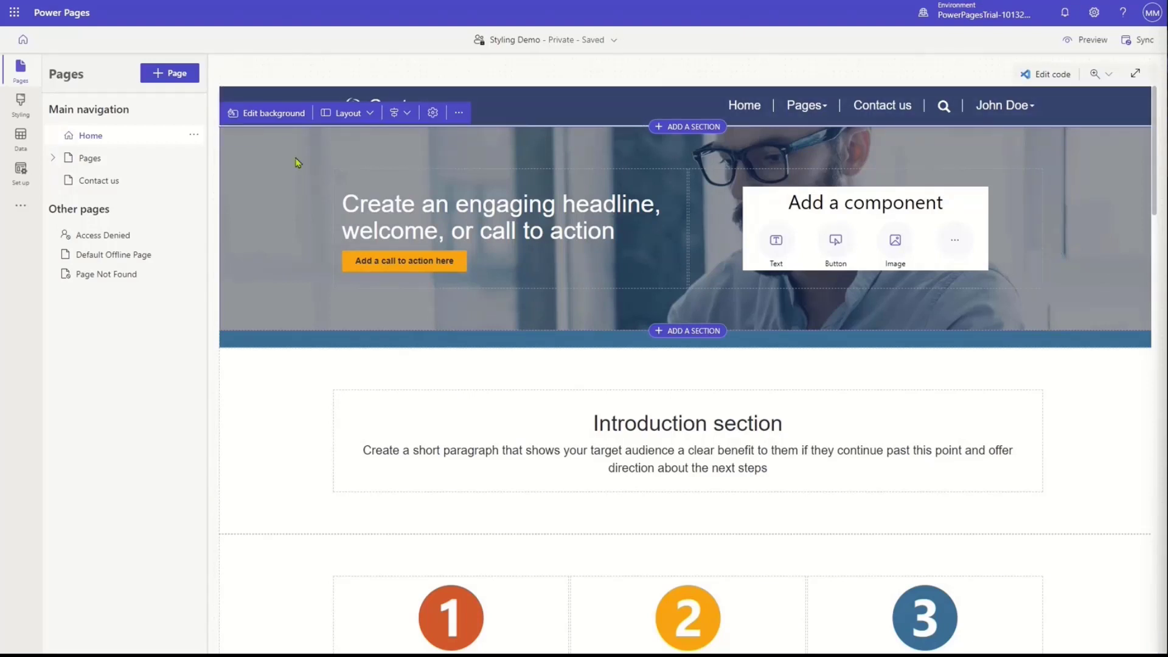
click(431, 113)
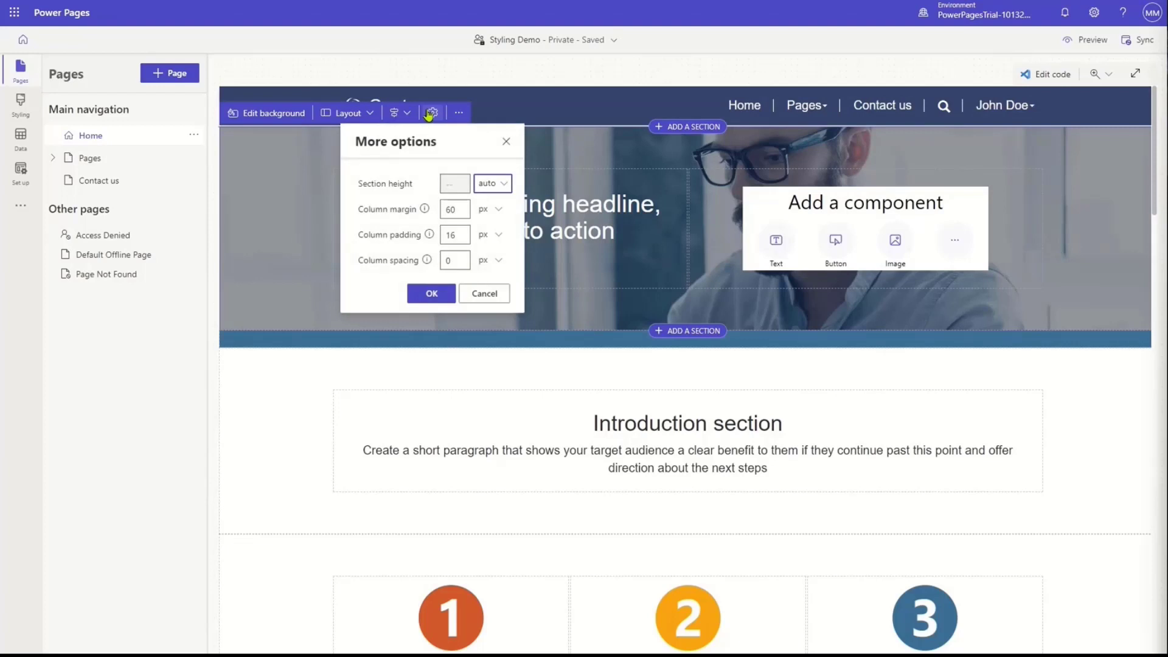
click(489, 183)
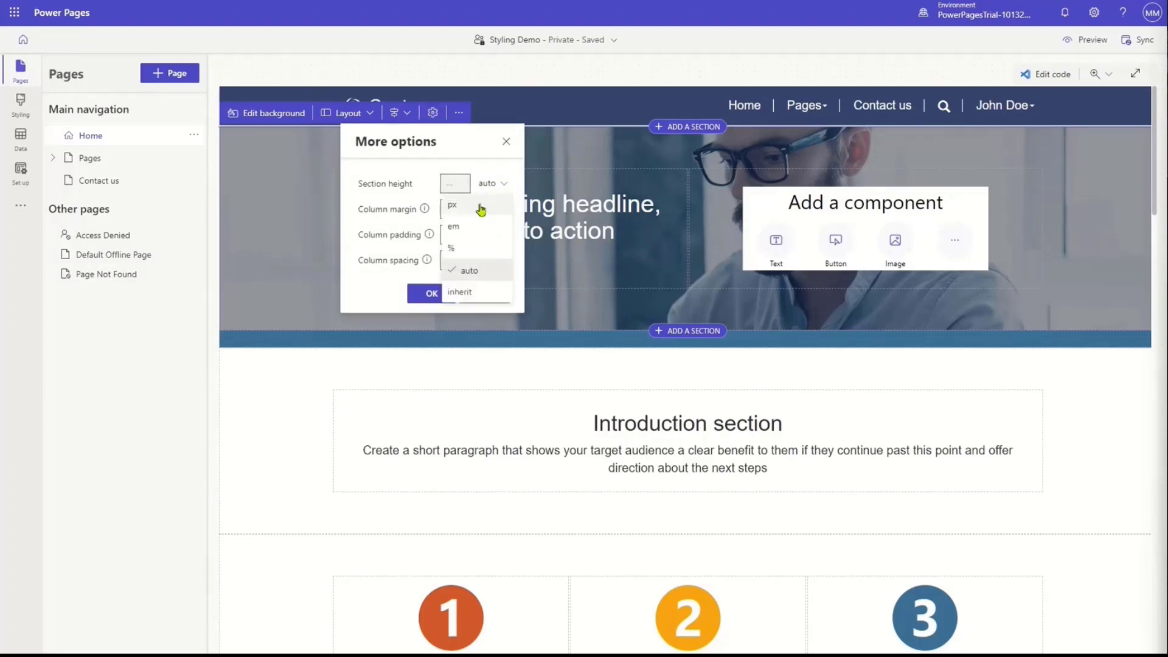
click(481, 207)
click(455, 184)
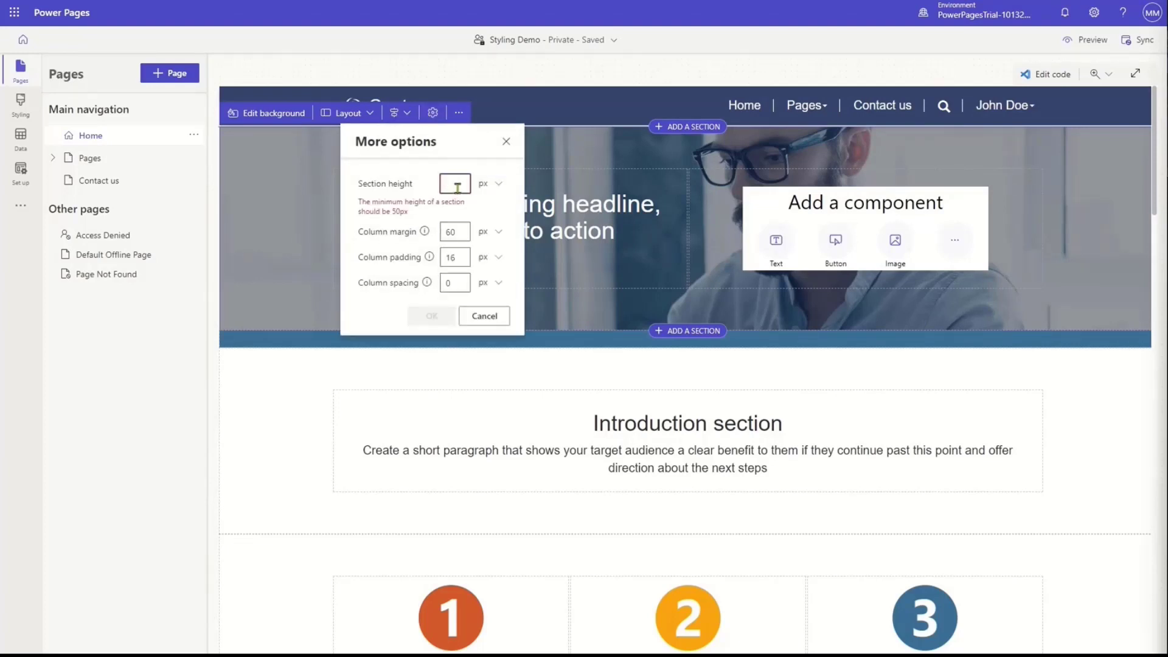
text(5800)
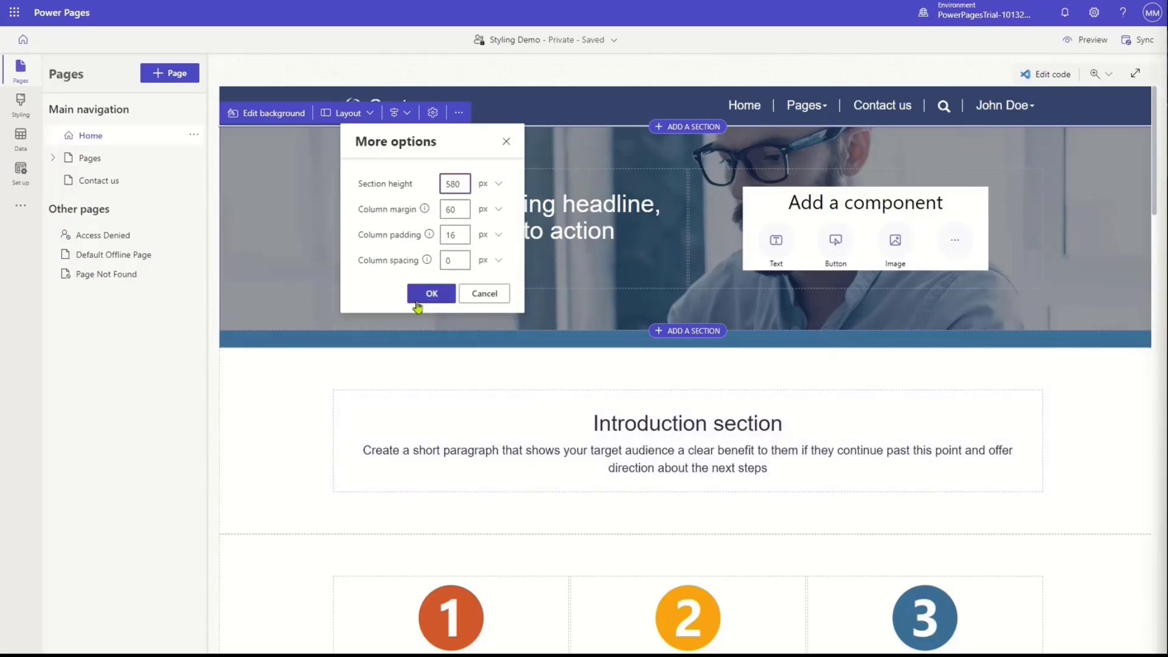
click(422, 296)
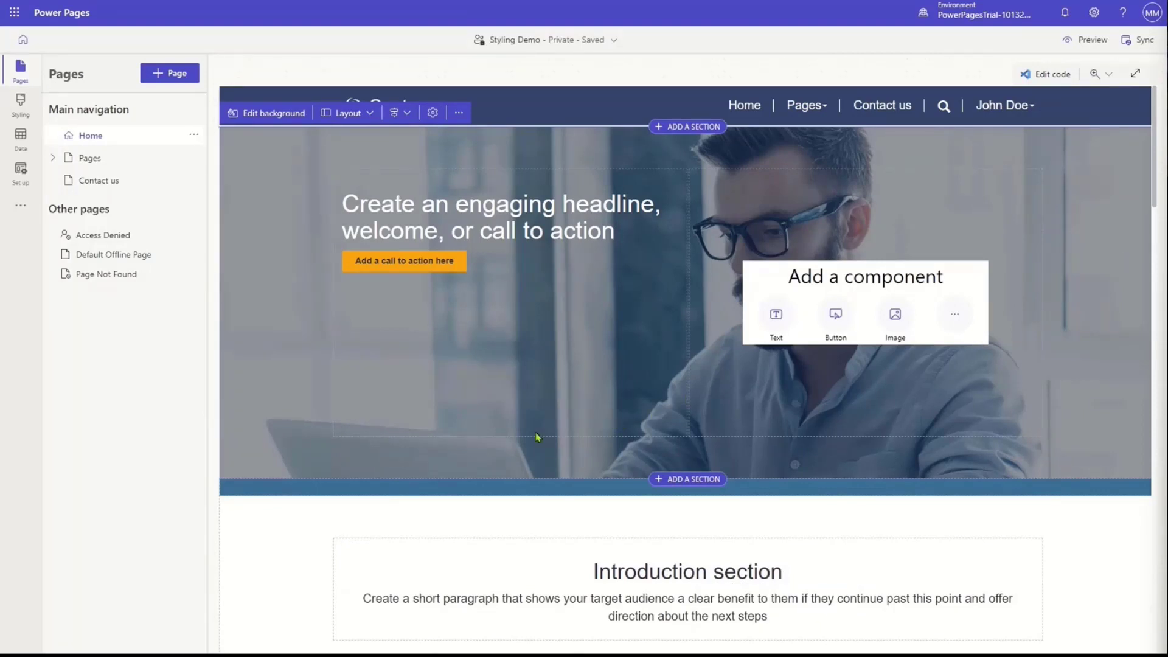
- Examine the background fill colour options of the thin blue section below the hero
click(469, 492)
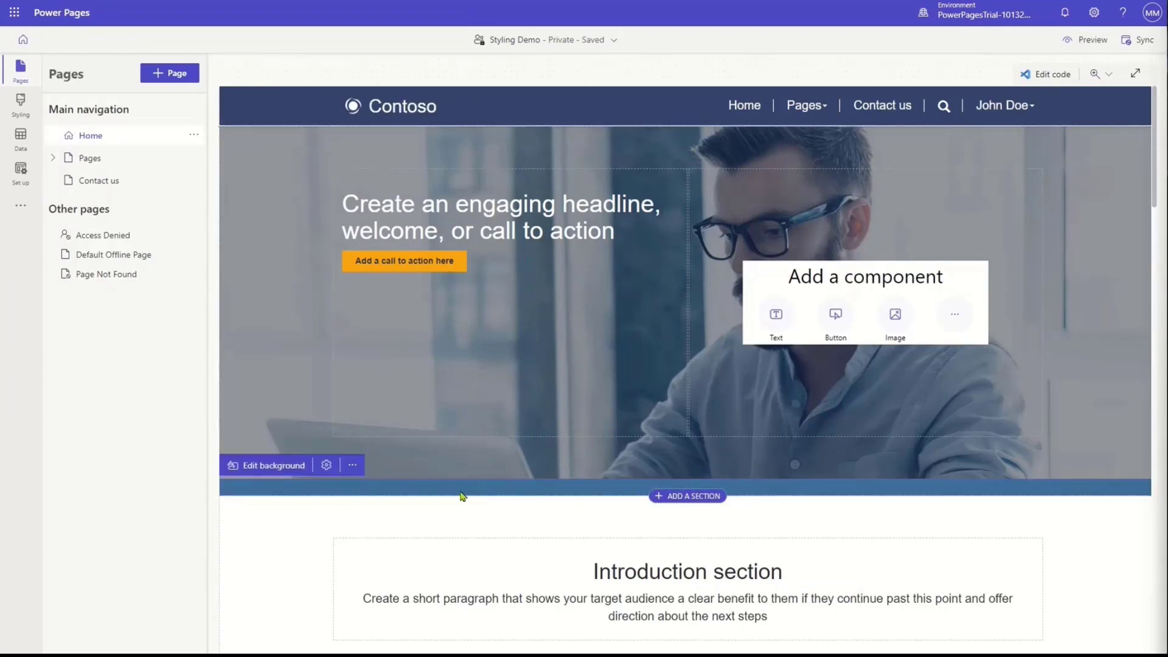
click(274, 466)
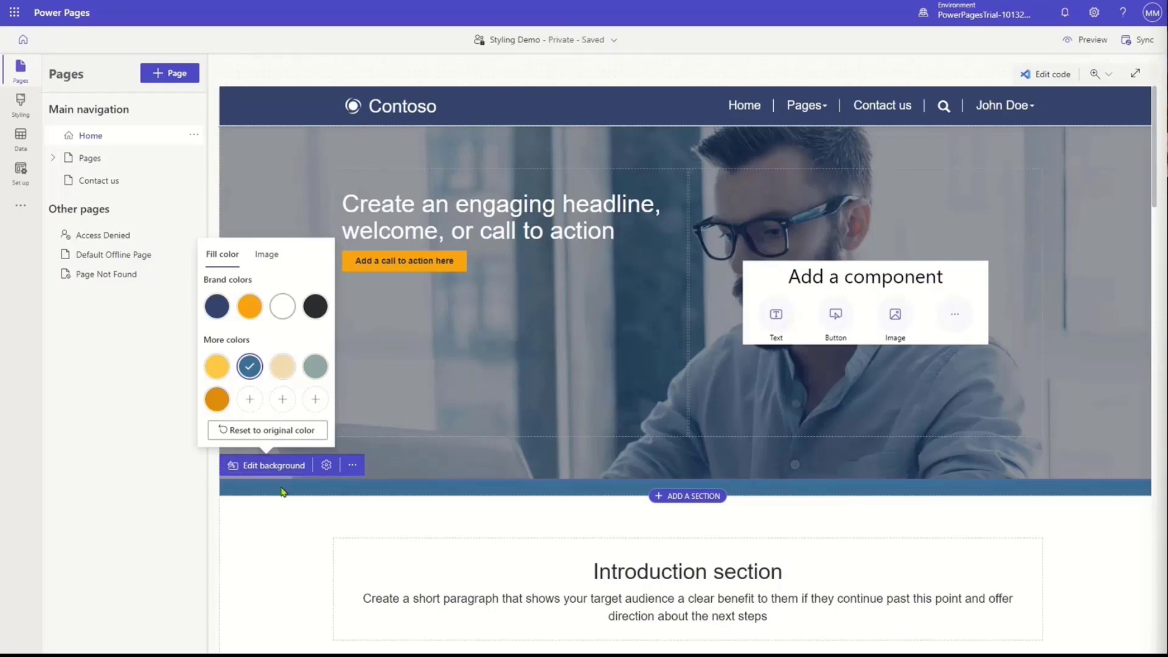
click(169, 432)
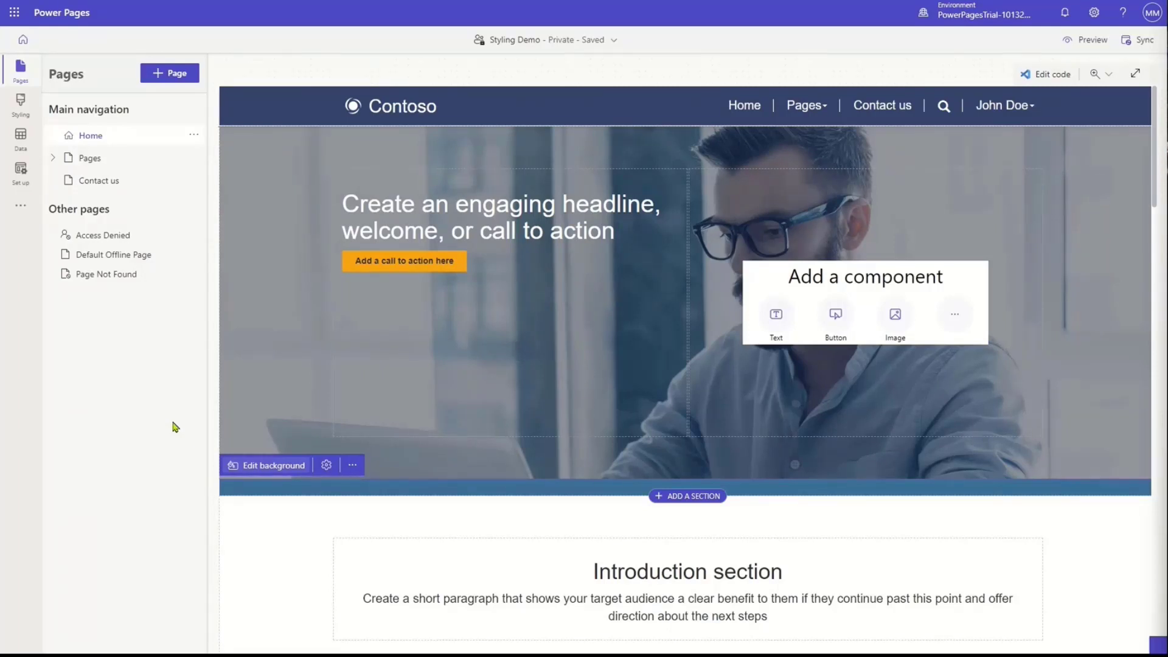
- Try the Turquoise, Bright blue and Teal themes in the site's styling workspace, and select the Orange theme
click(20, 110)
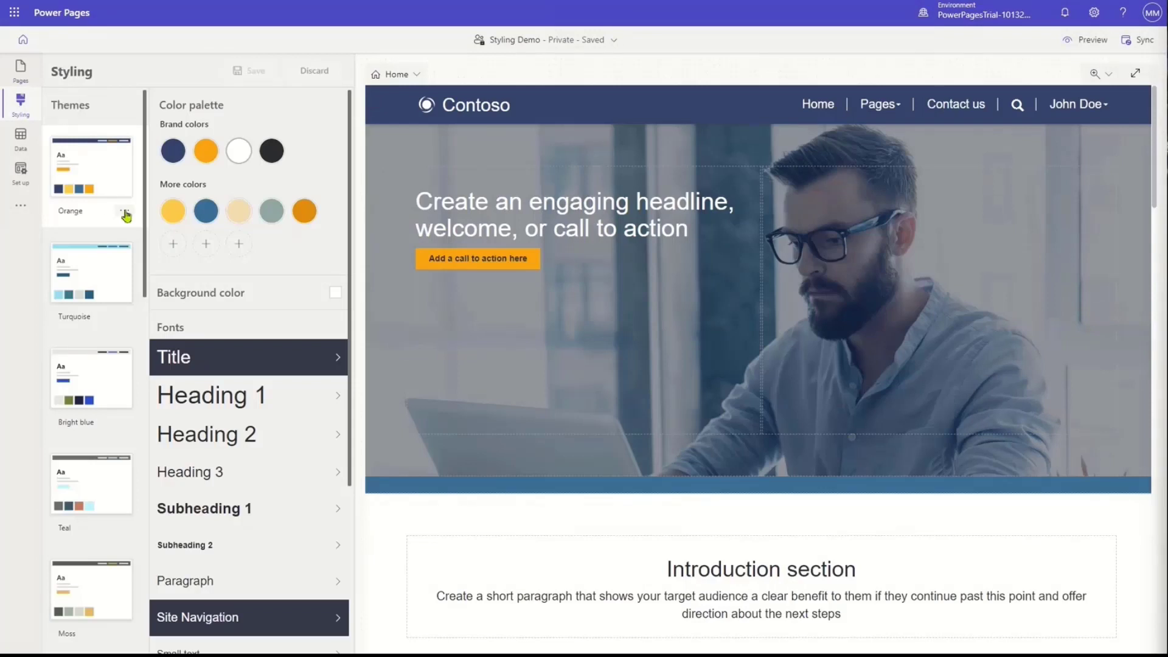
click(108, 289)
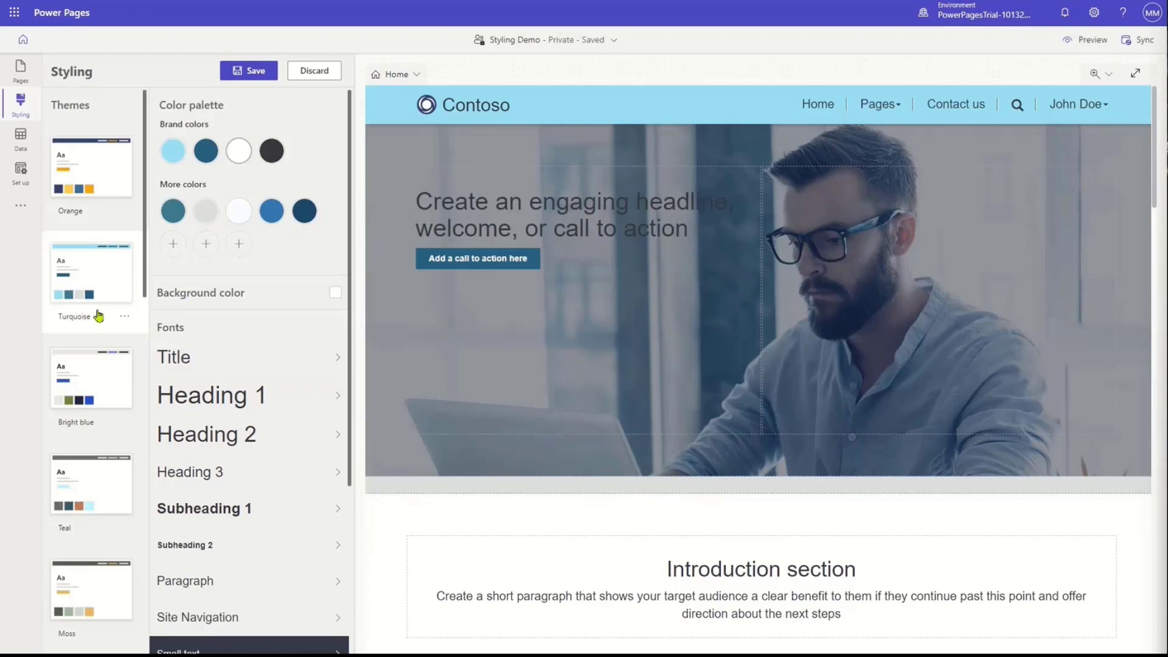
click(96, 351)
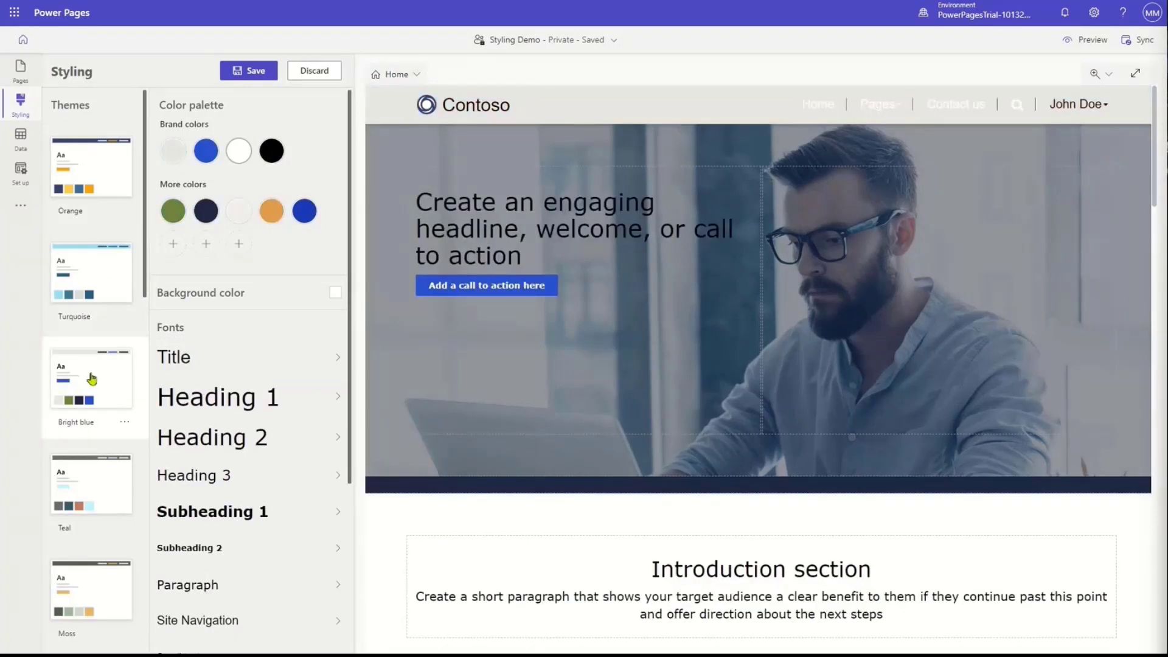
click(101, 465)
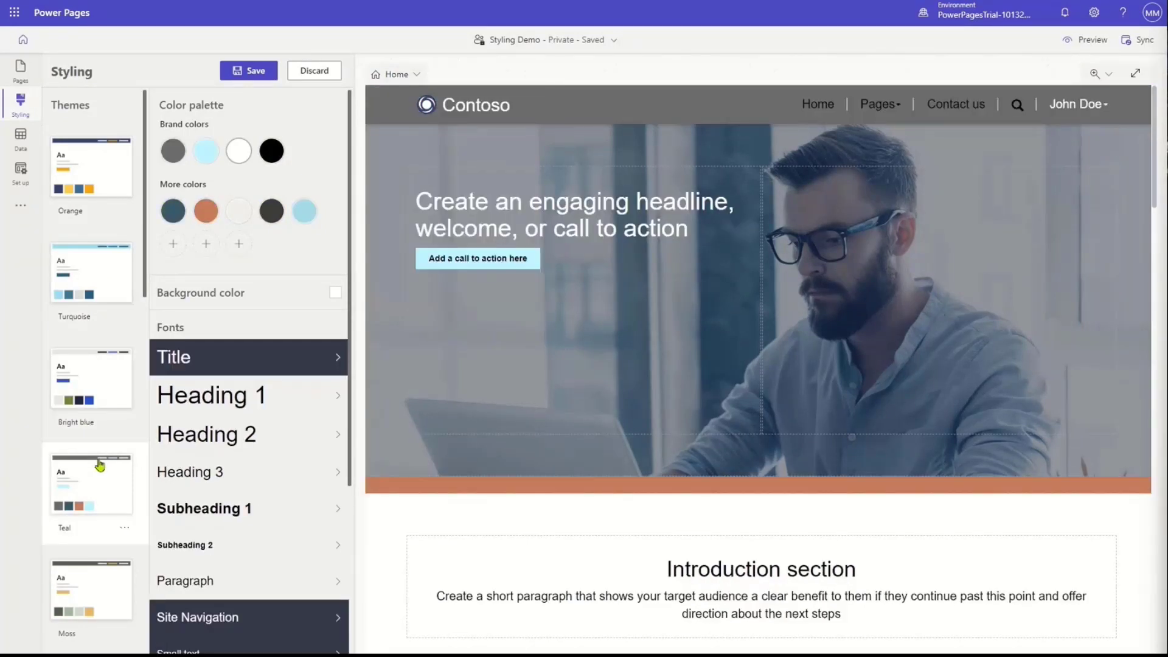
click(111, 146)
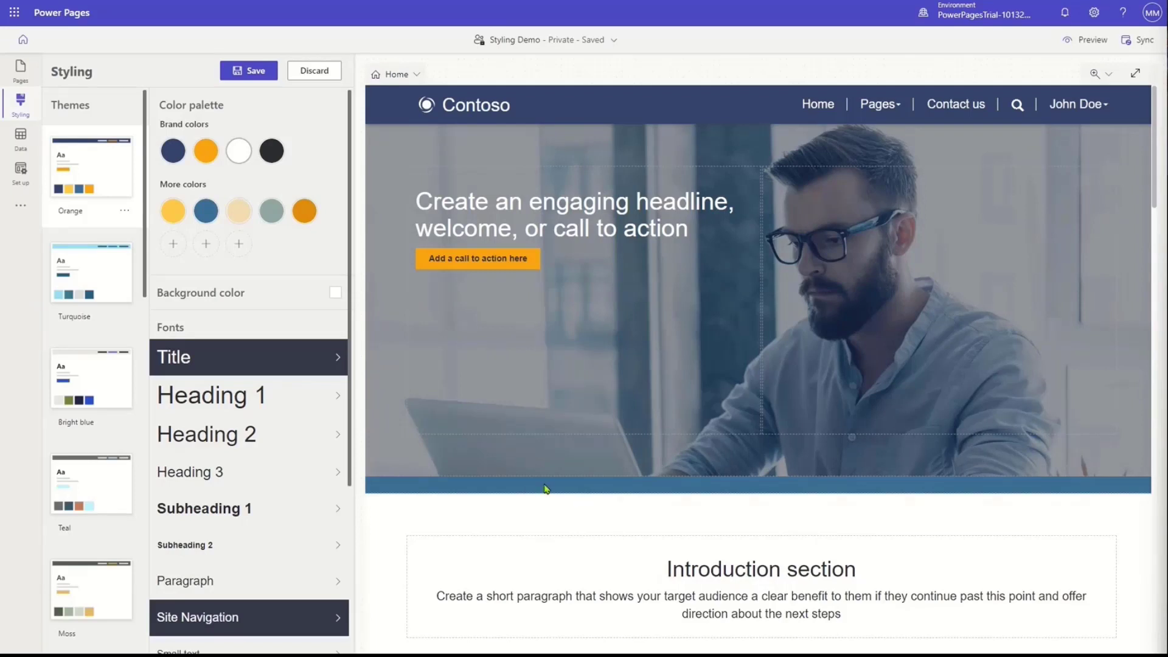
- Change the blue swatch among the palette's additional colours to hex 7db0d4
click(207, 214)
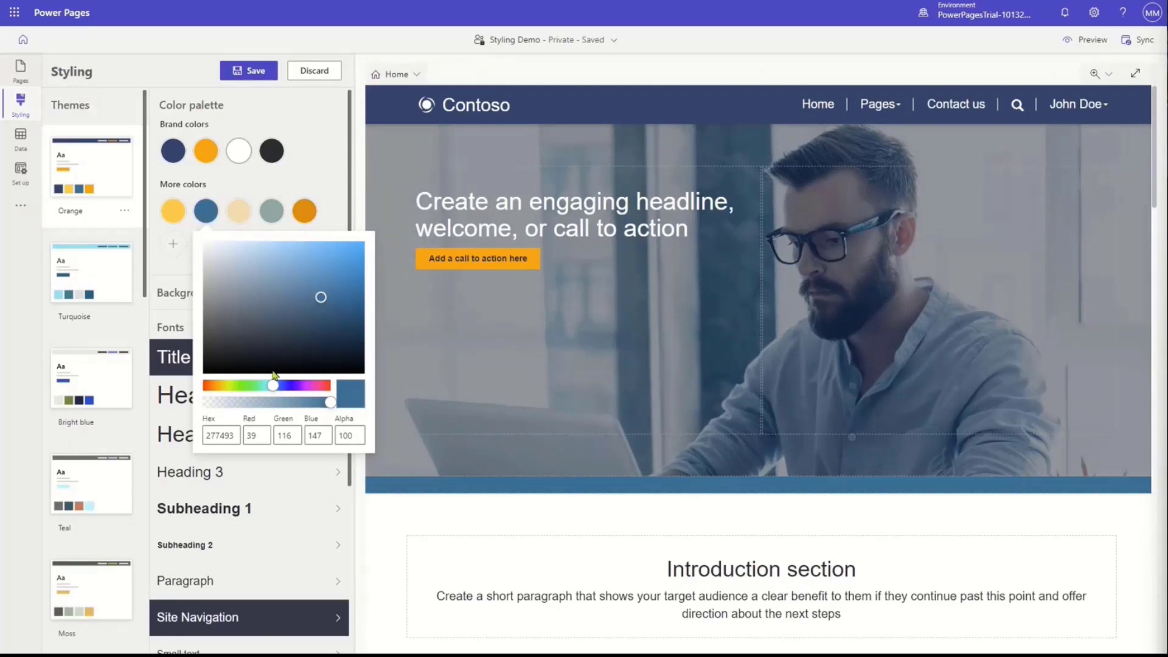
drag(236, 438, 169, 441)
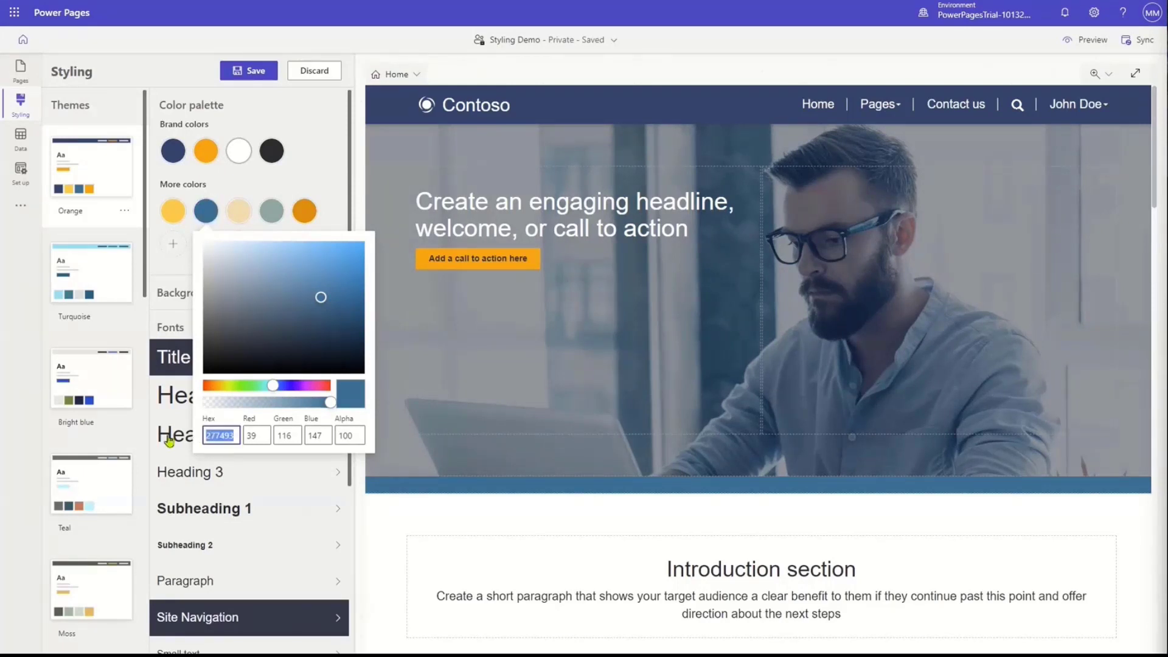
text(7db0d4)
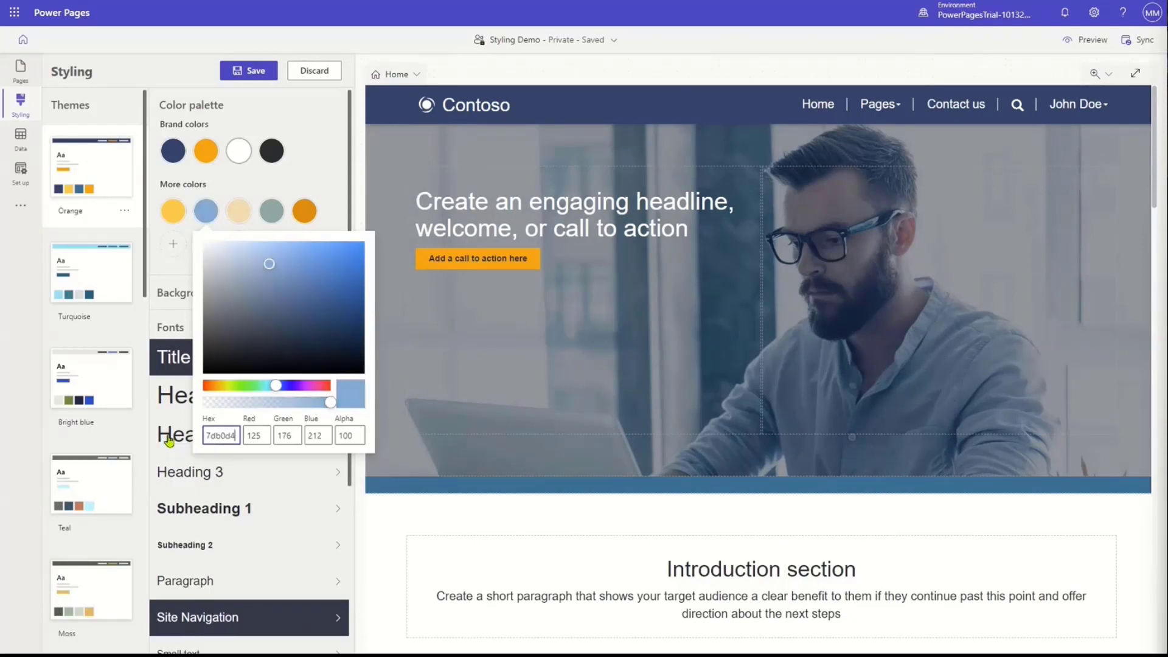
key(Tab)
click(328, 170)
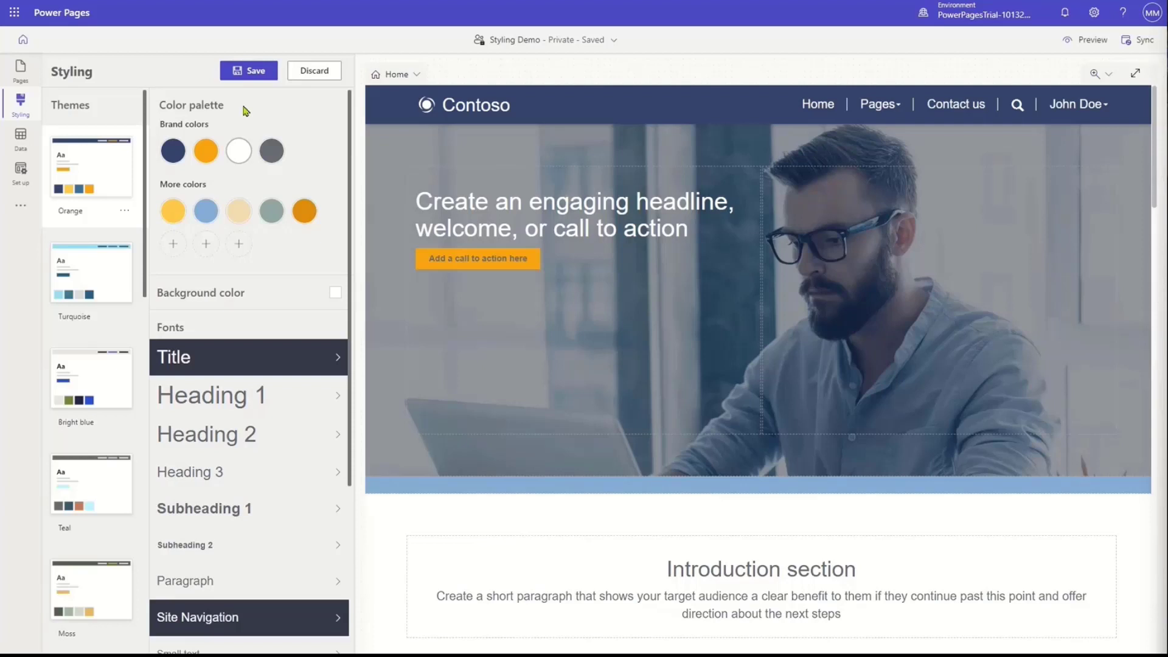
- Change the first brand colour, the dark blue one, to hex 666b73
mouse_move(180, 152)
click(176, 150)
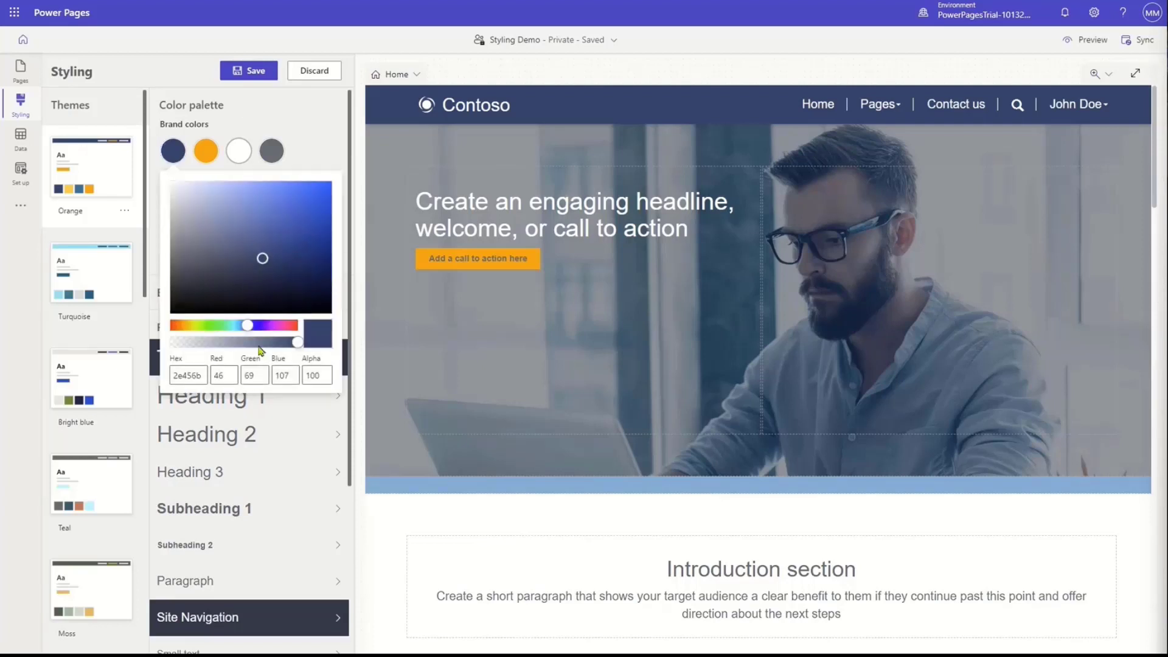
double_click(192, 375)
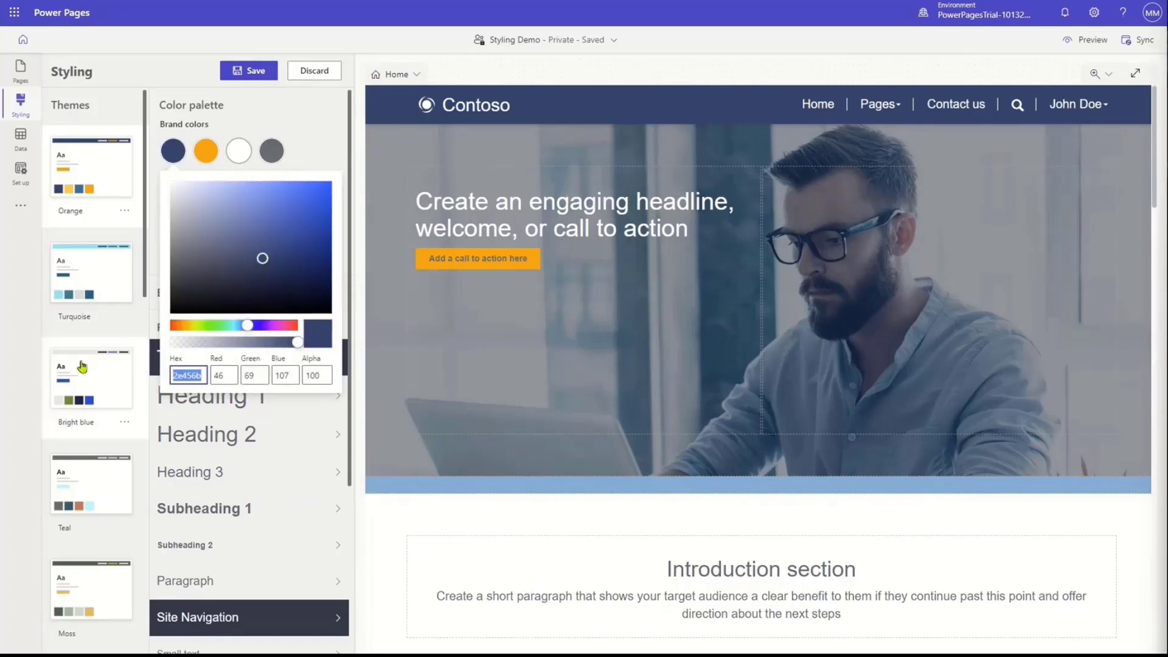
text(666b73)
click(82, 366)
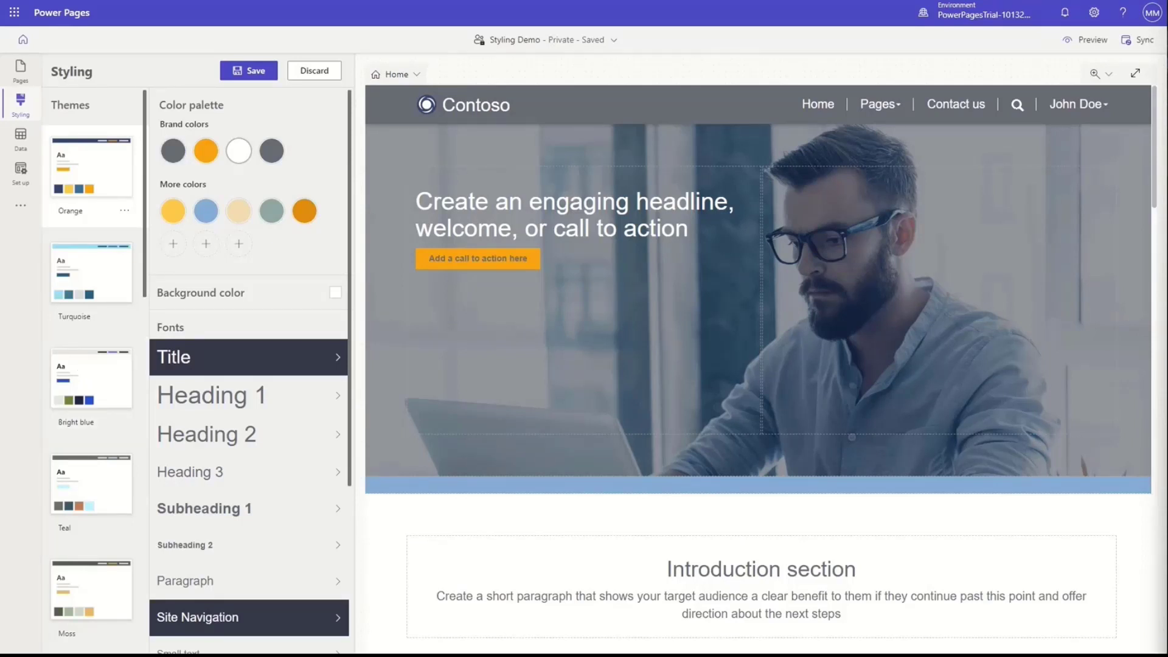
- Change the second brand colour, the orange one, to hex ff6726
click(206, 150)
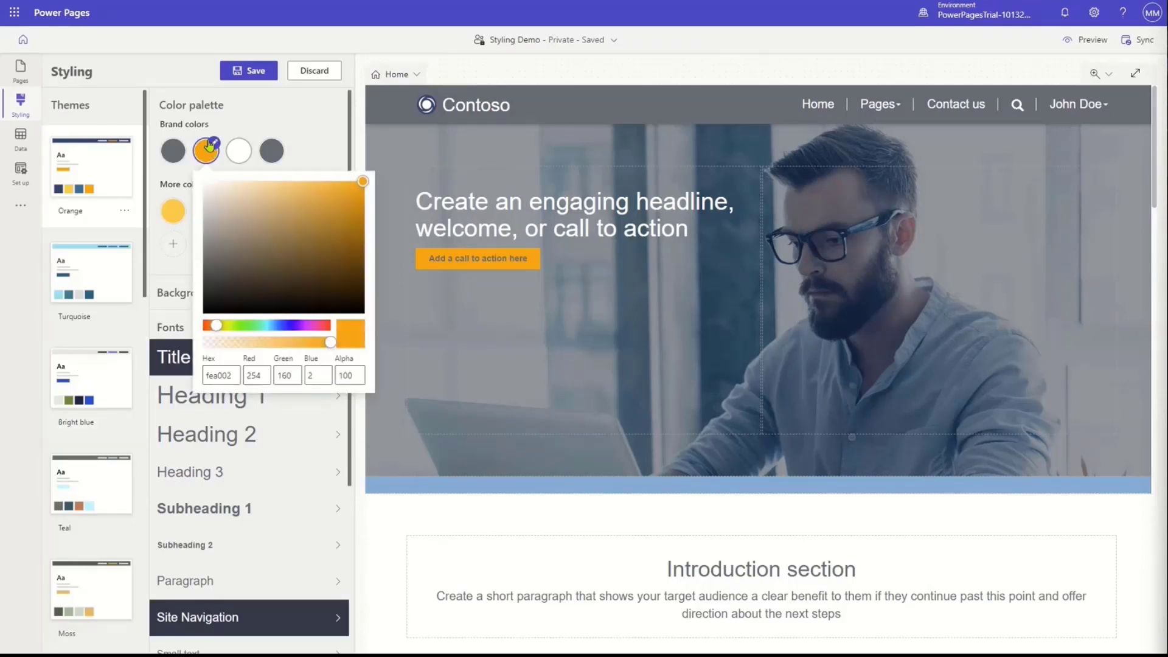
double_click(210, 376)
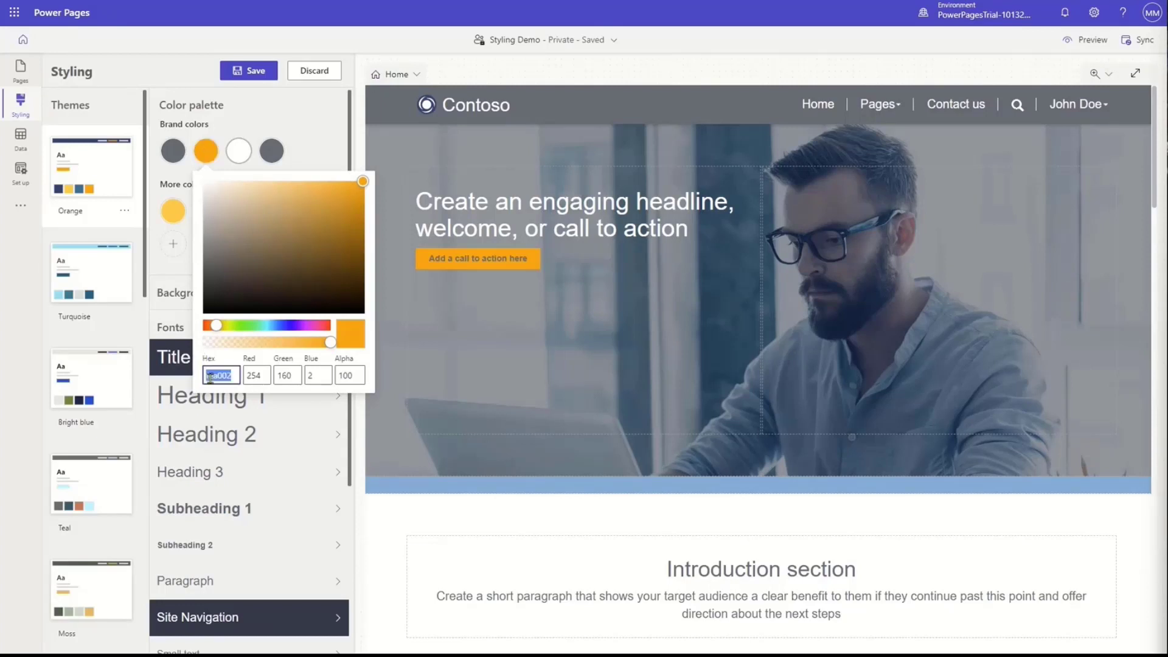
text(ff6726)
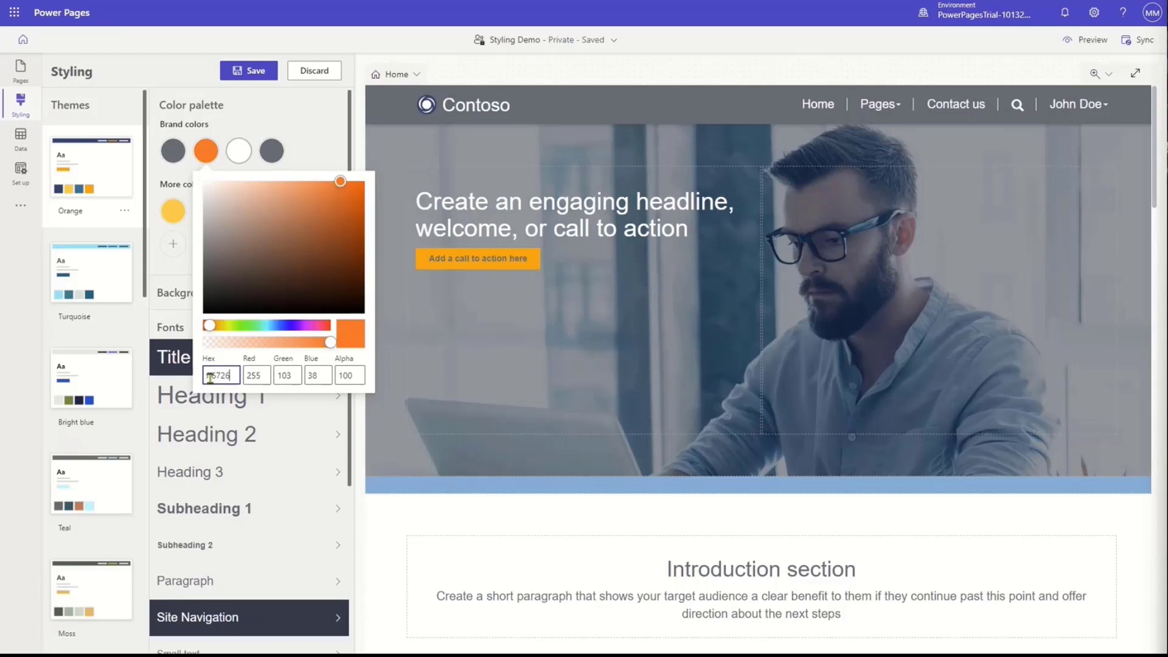
key(Tab)
click(308, 117)
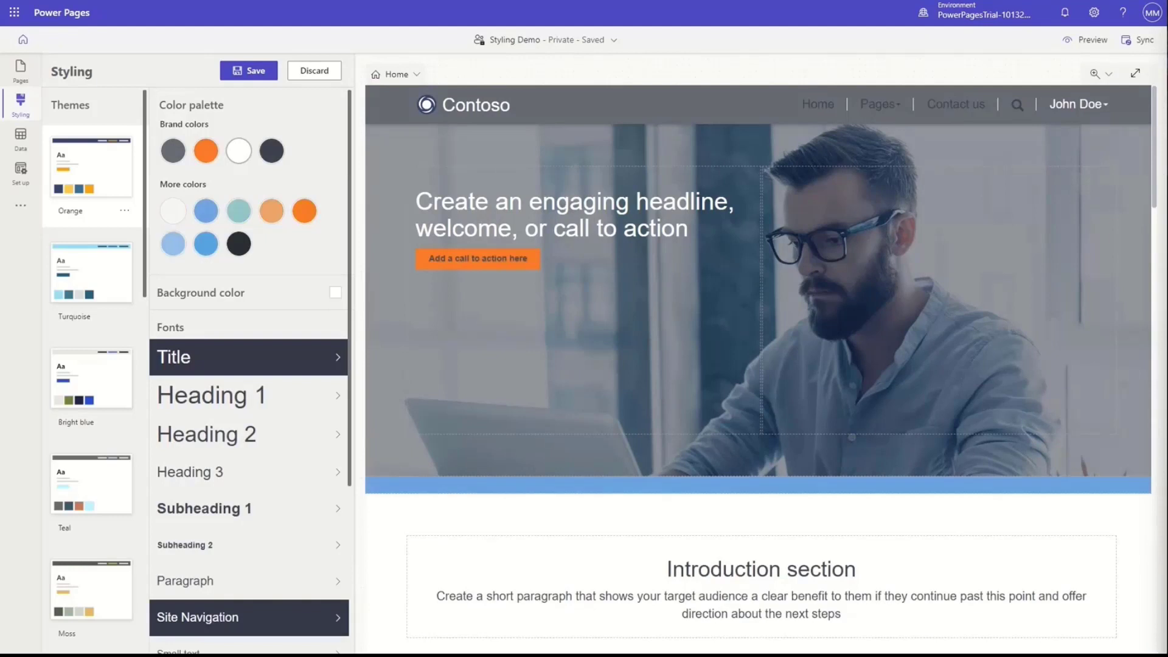
mouse_move(172, 211)
mouse_move(149, 172)
mouse_down()
mouse_move(273, 258)
mouse_move(334, 268)
mouse_up()
drag(414, 246, 546, 273)
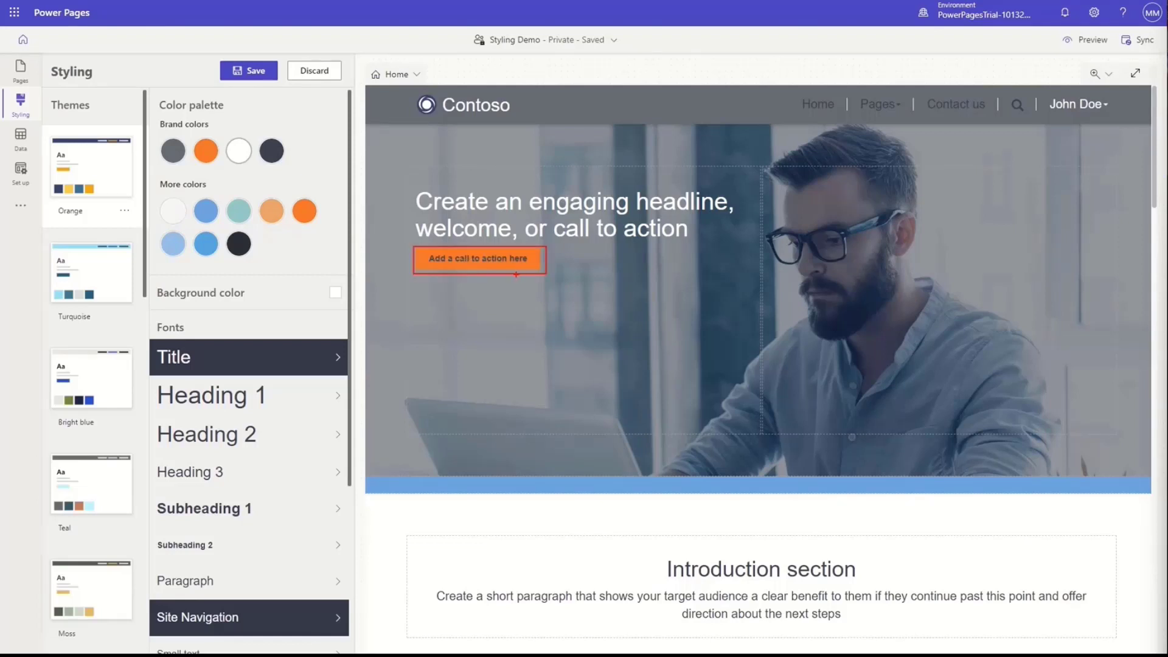
drag(453, 266, 472, 300)
key(Escape)
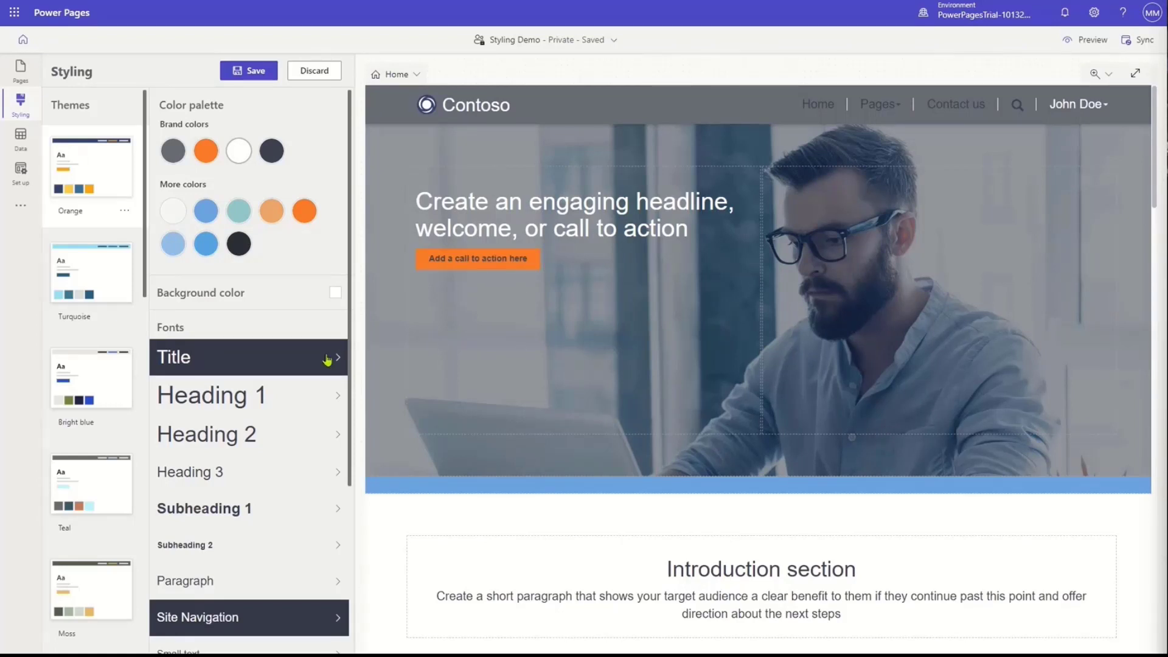
scroll(328, 359, down, 3)
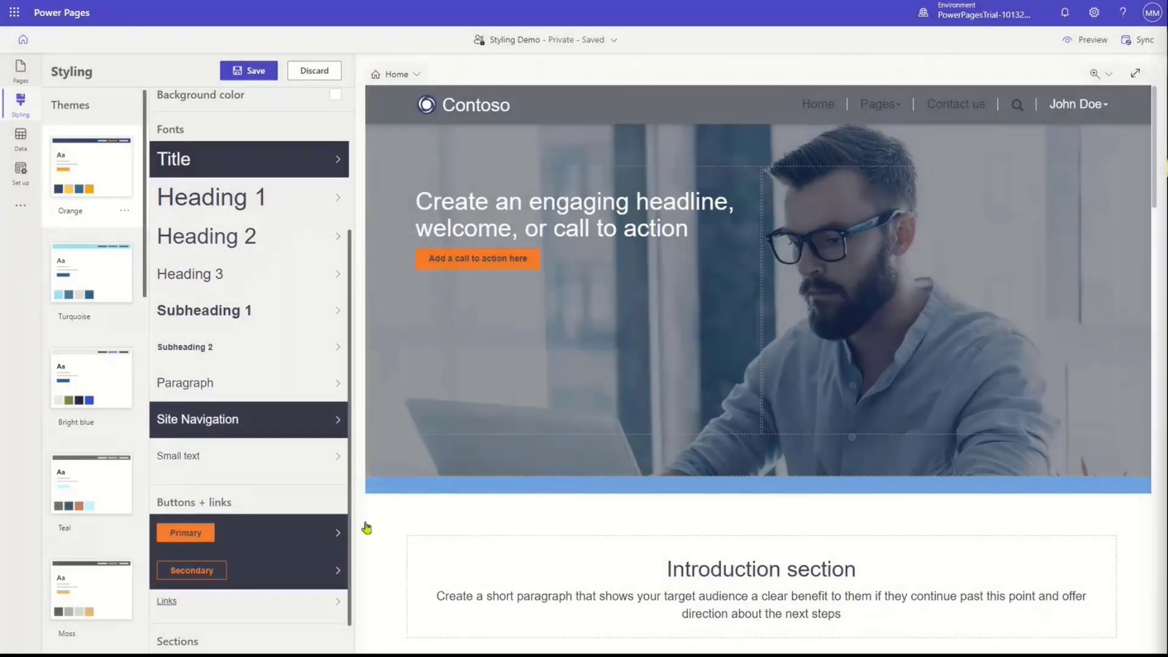
- Change the primary button's font colour to the white brand colour
click(338, 533)
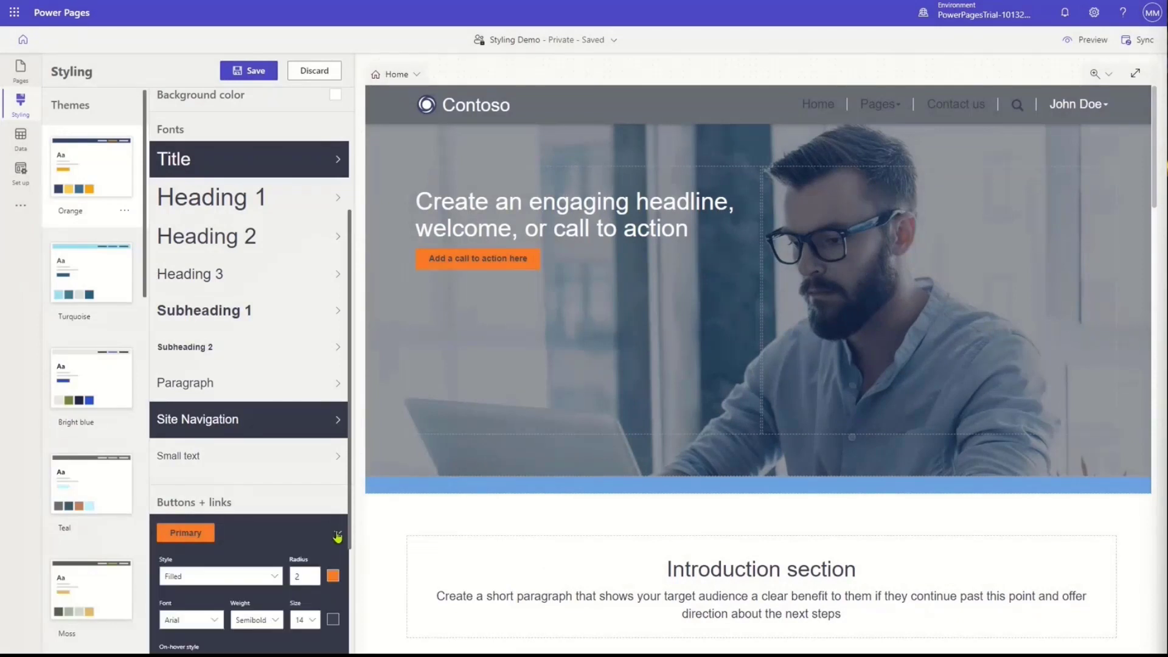
scroll(337, 535, down, 3)
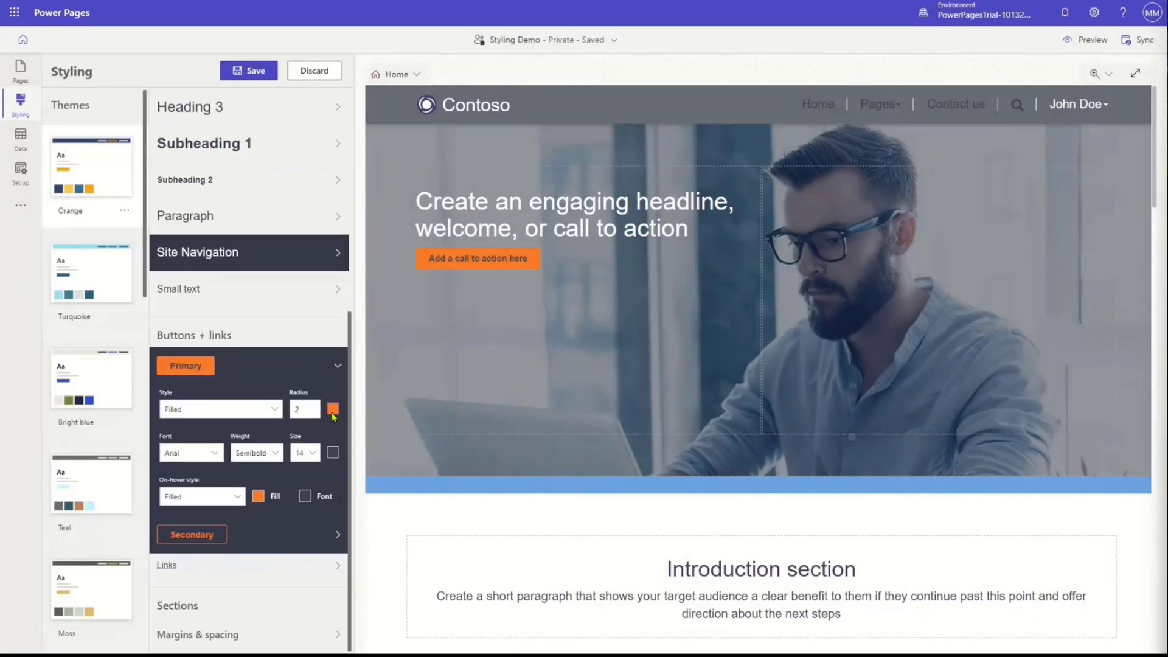
click(333, 458)
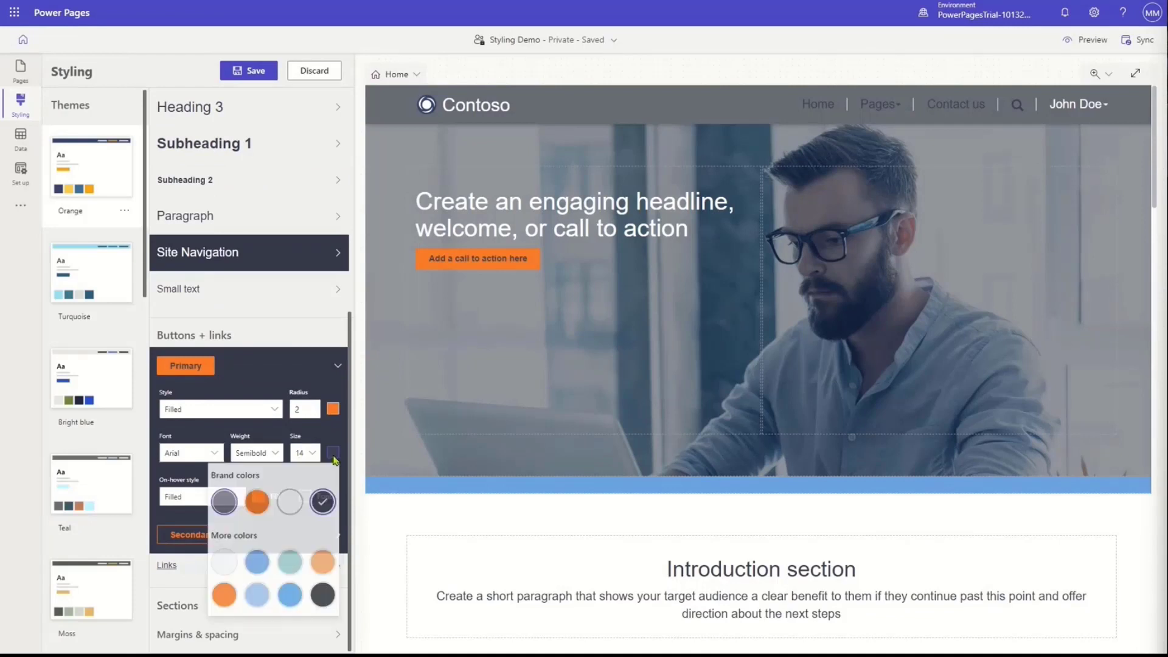
click(290, 505)
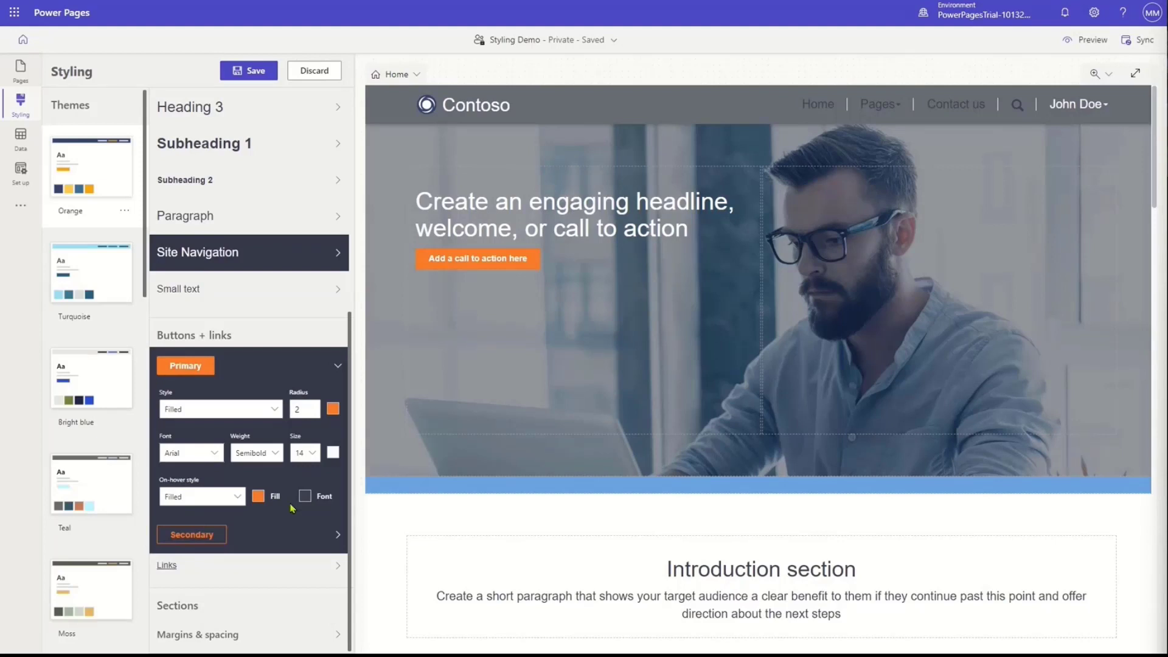
- Set the primary button's on-hover fill to the dark navy brand colour and its on-hover font to white, and save the styling
click(258, 498)
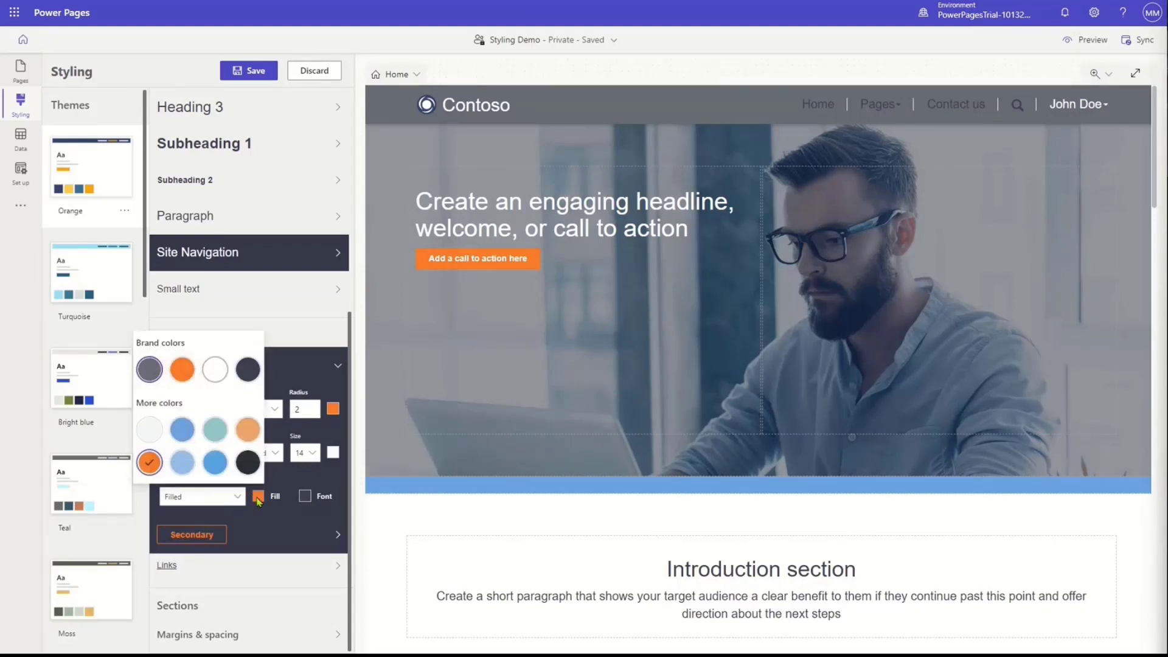
click(246, 372)
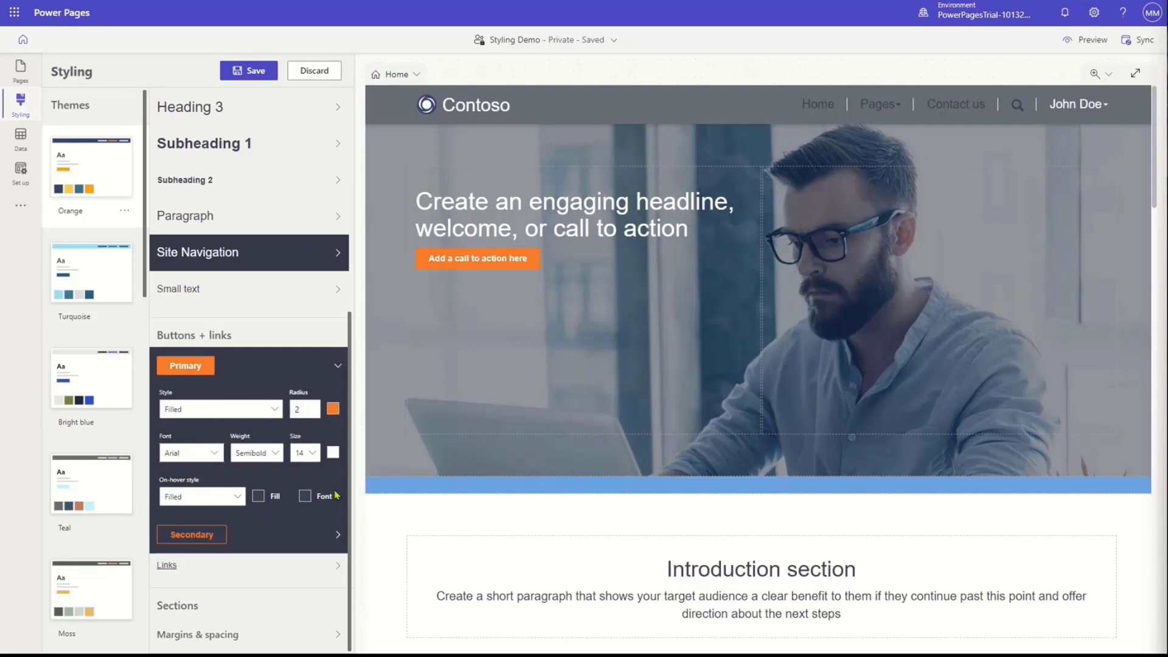
click(306, 497)
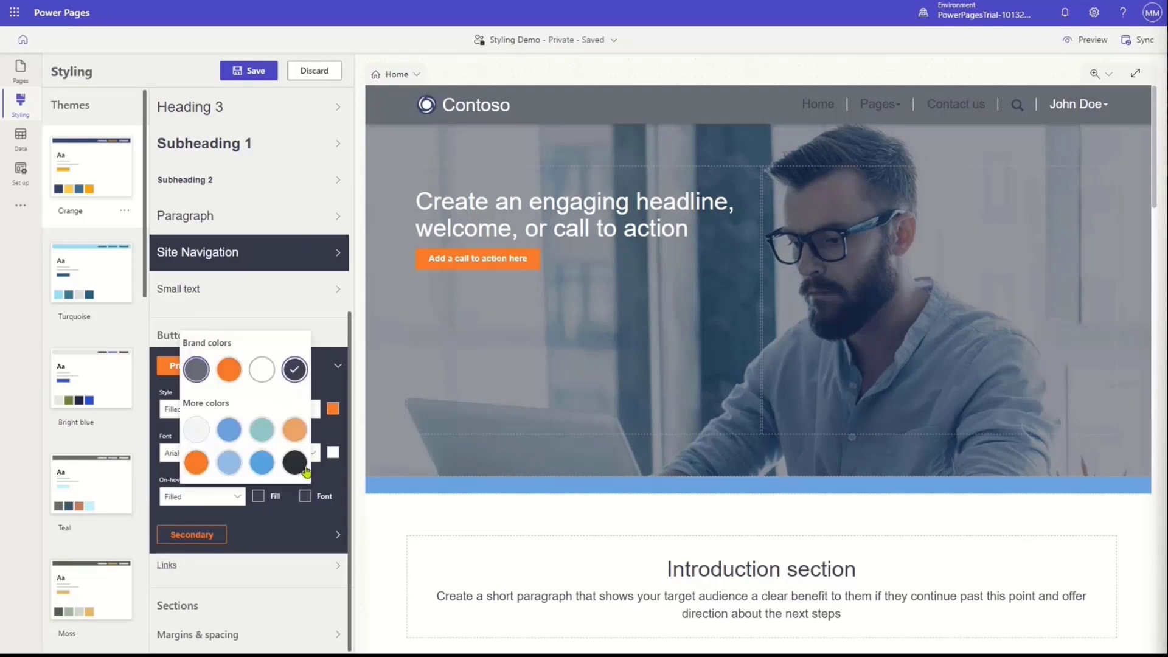
click(261, 371)
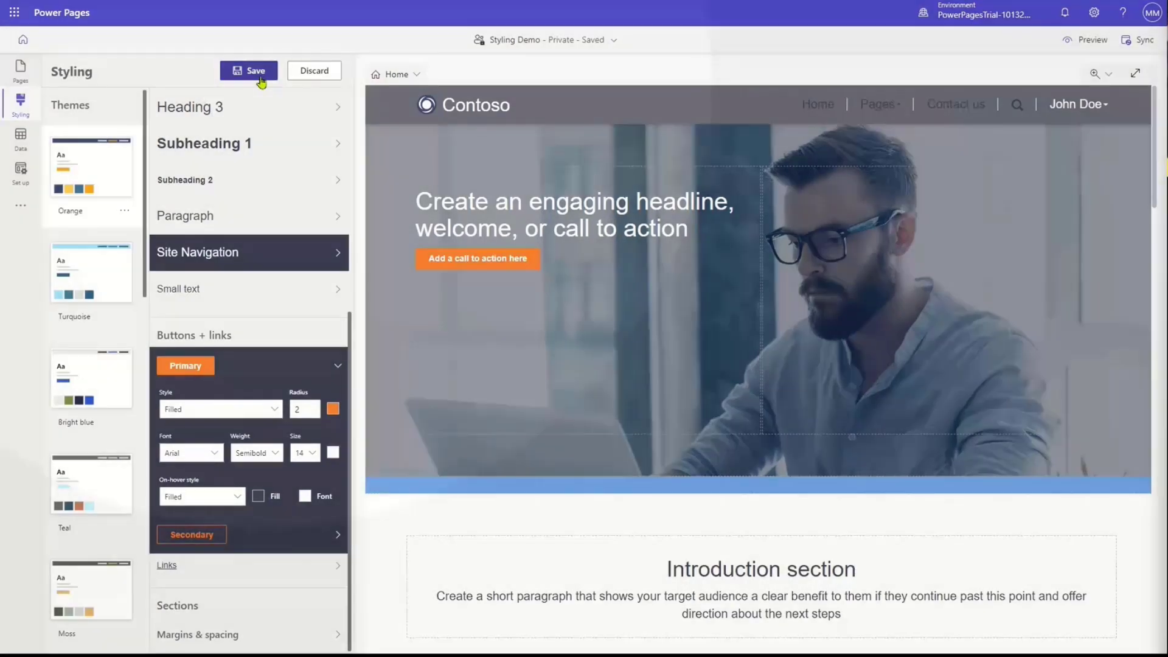
click(260, 72)
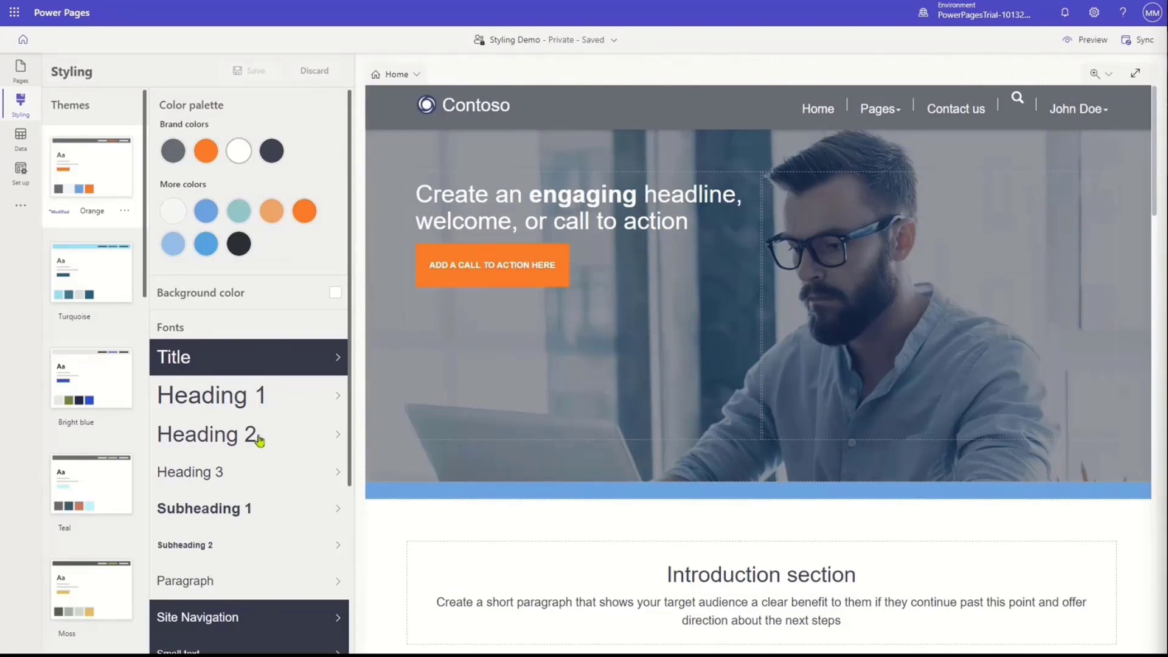
- Set Heading 2 to Bold, size 30 and the near-black additional colour, and save the styling
click(260, 441)
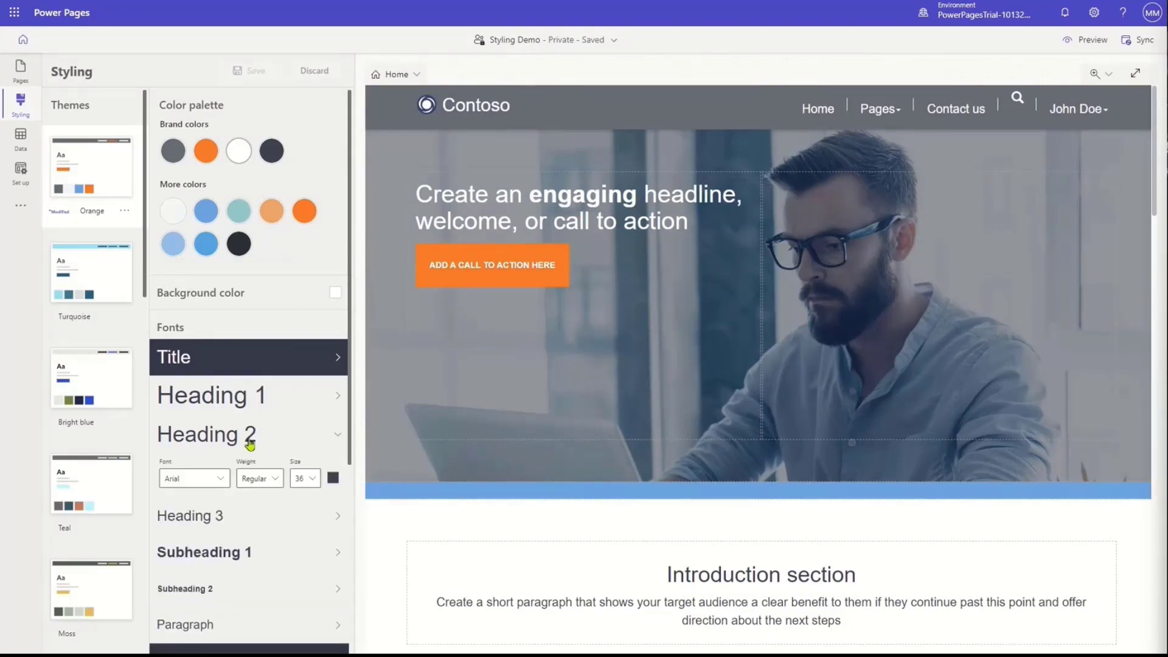
click(268, 478)
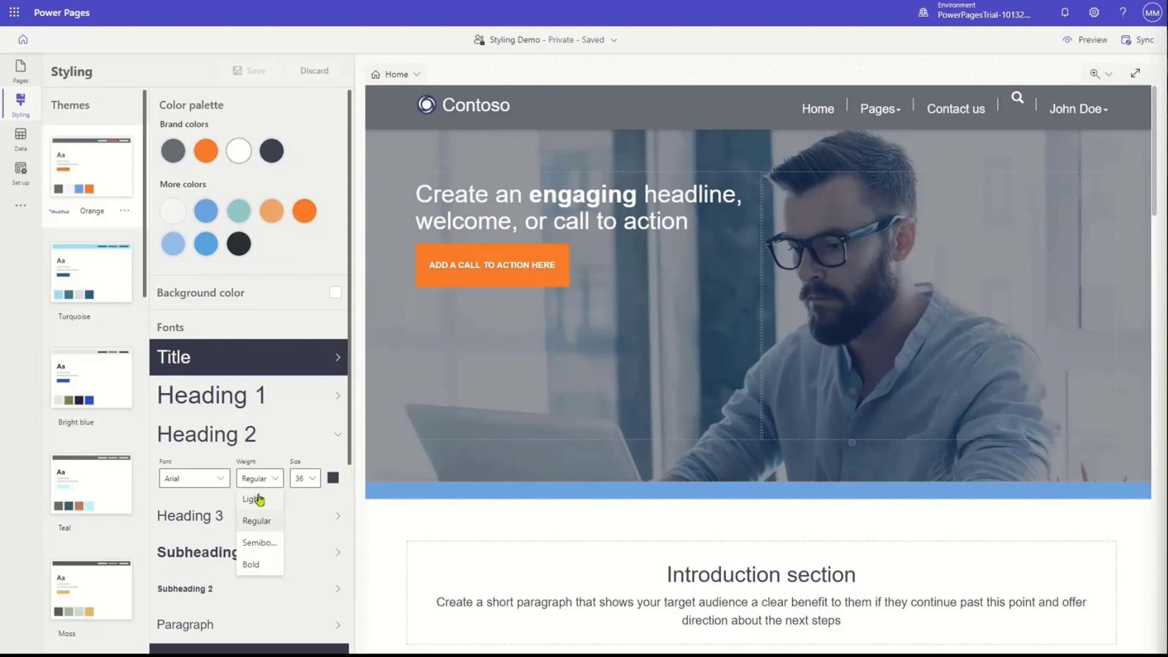
click(262, 565)
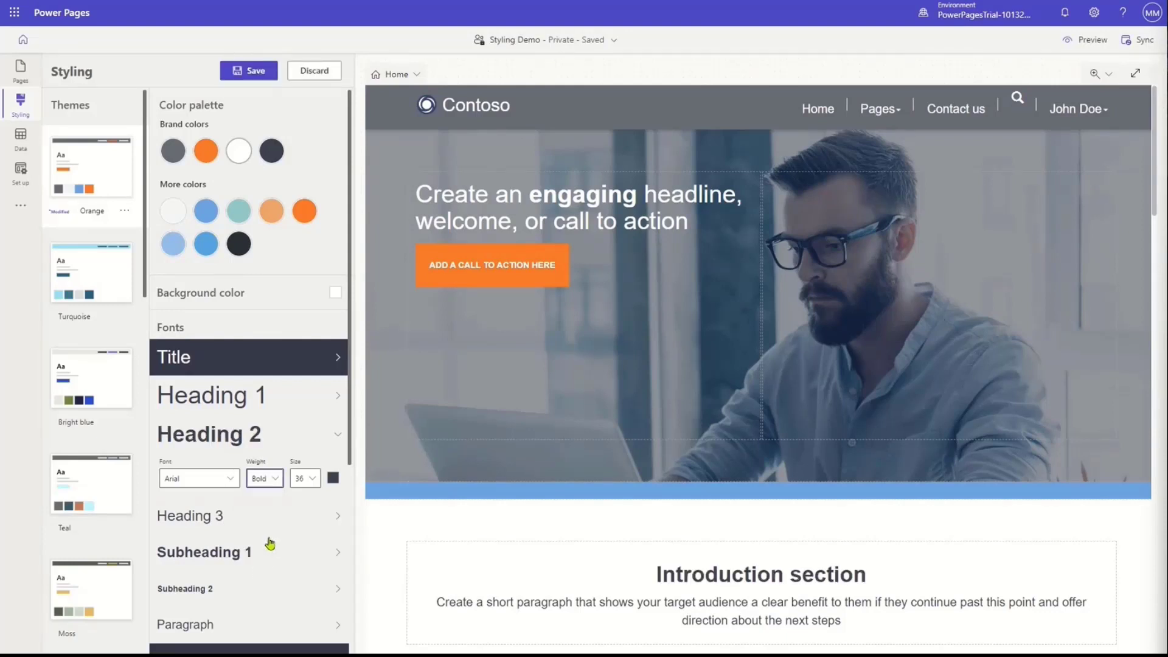
click(309, 487)
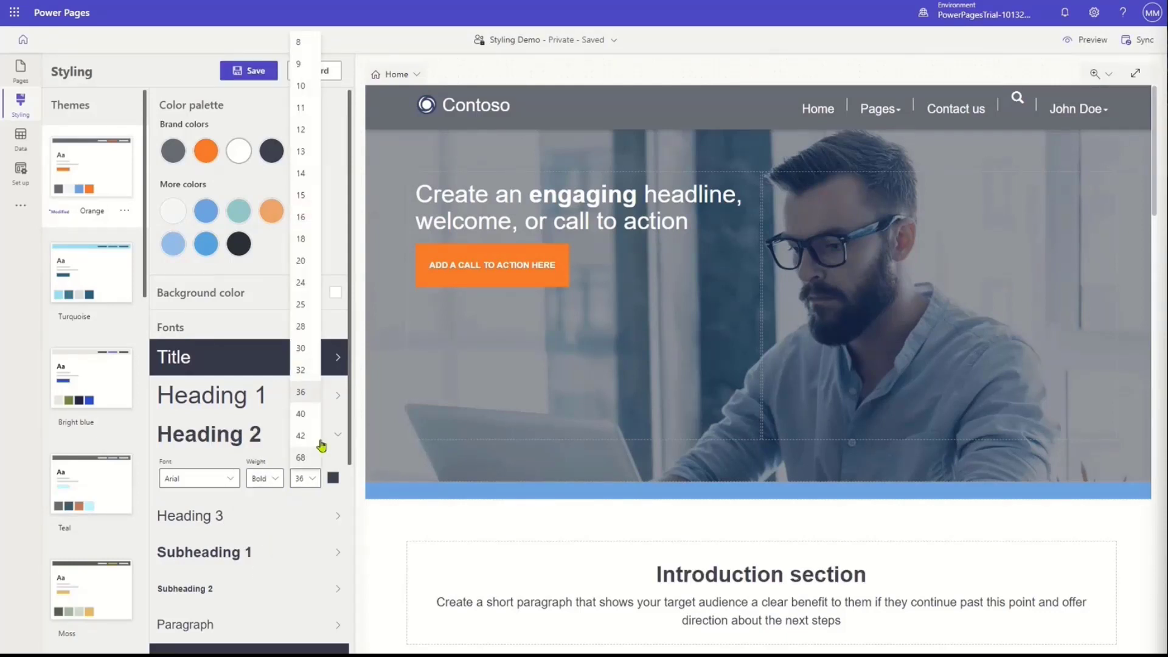
click(305, 354)
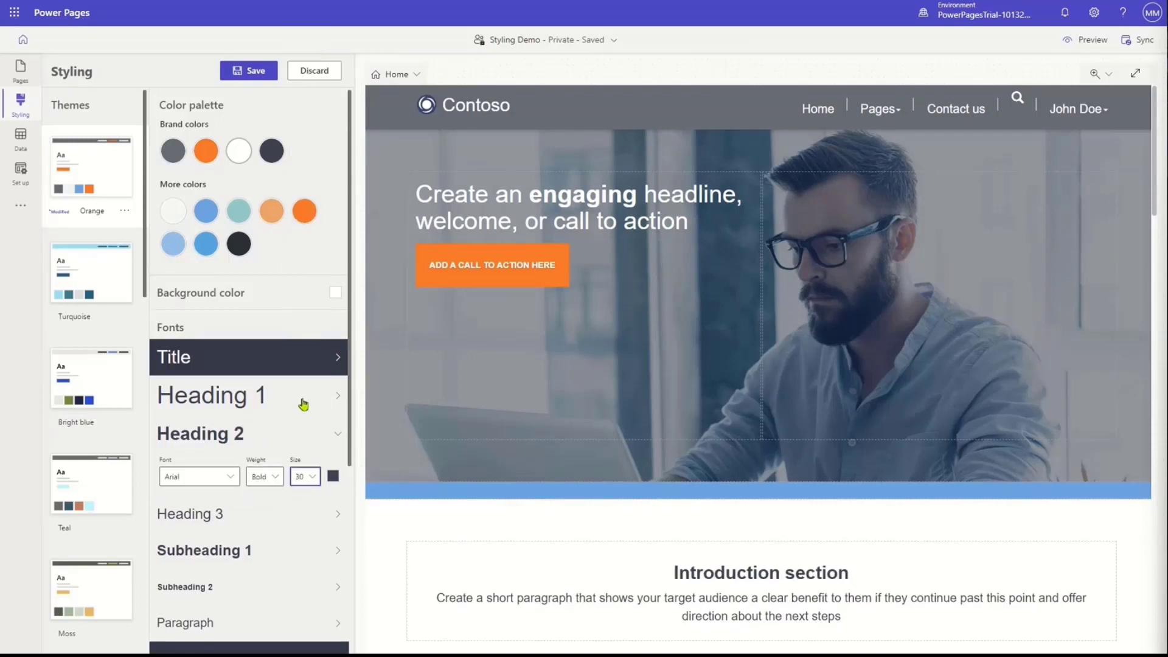
click(333, 478)
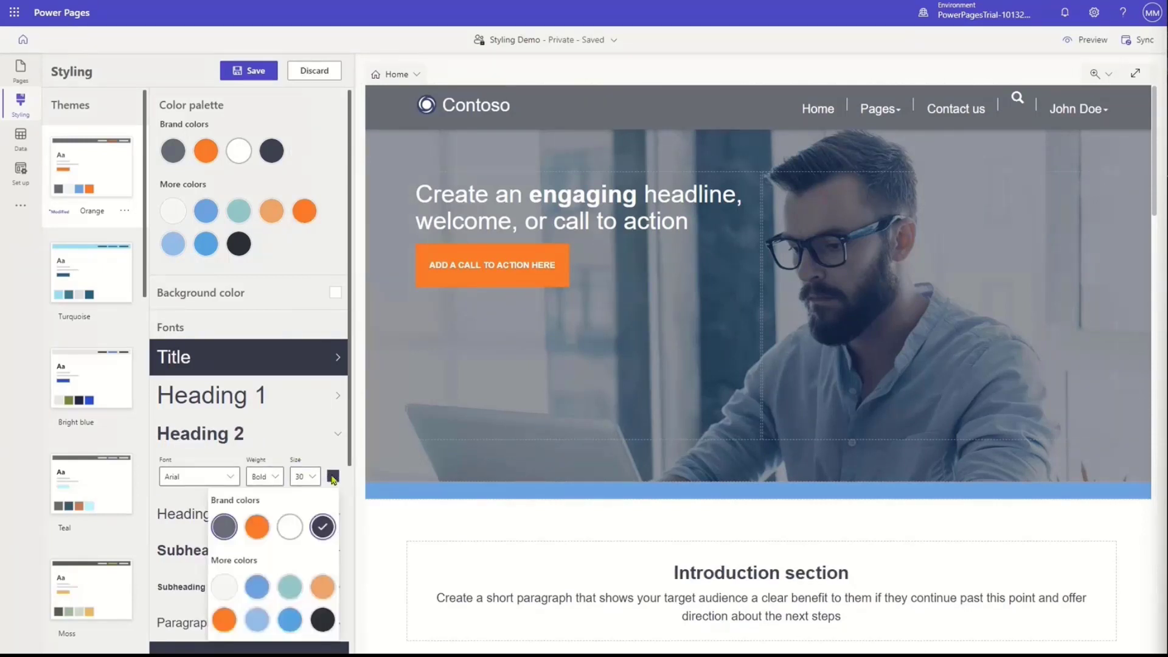
click(325, 618)
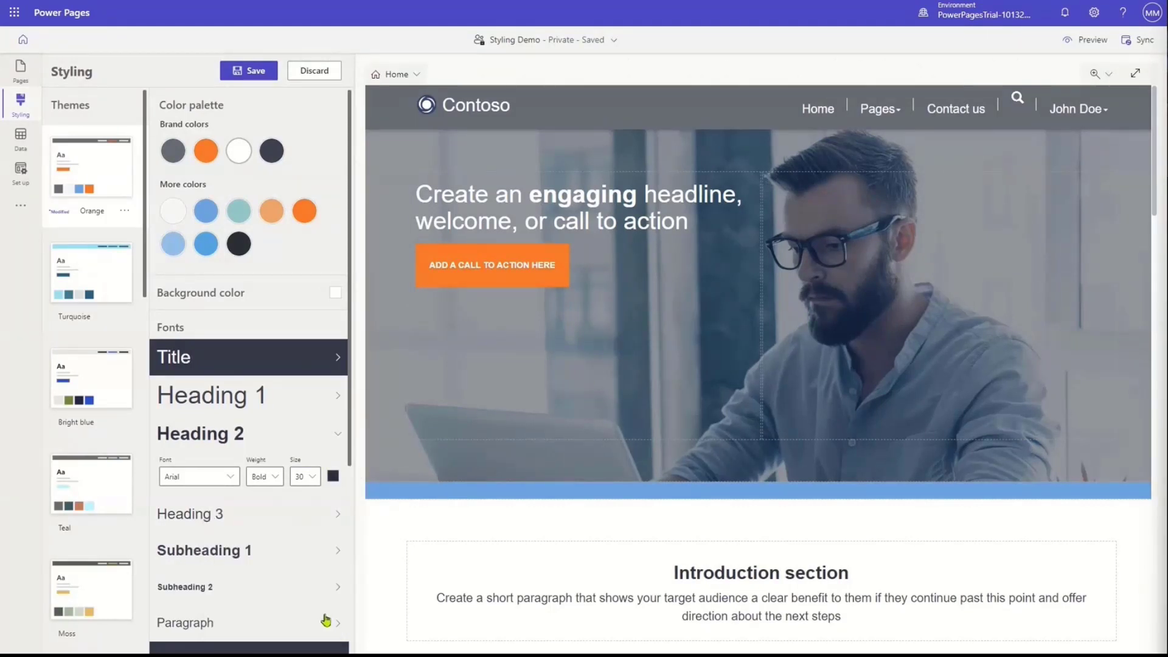
click(256, 71)
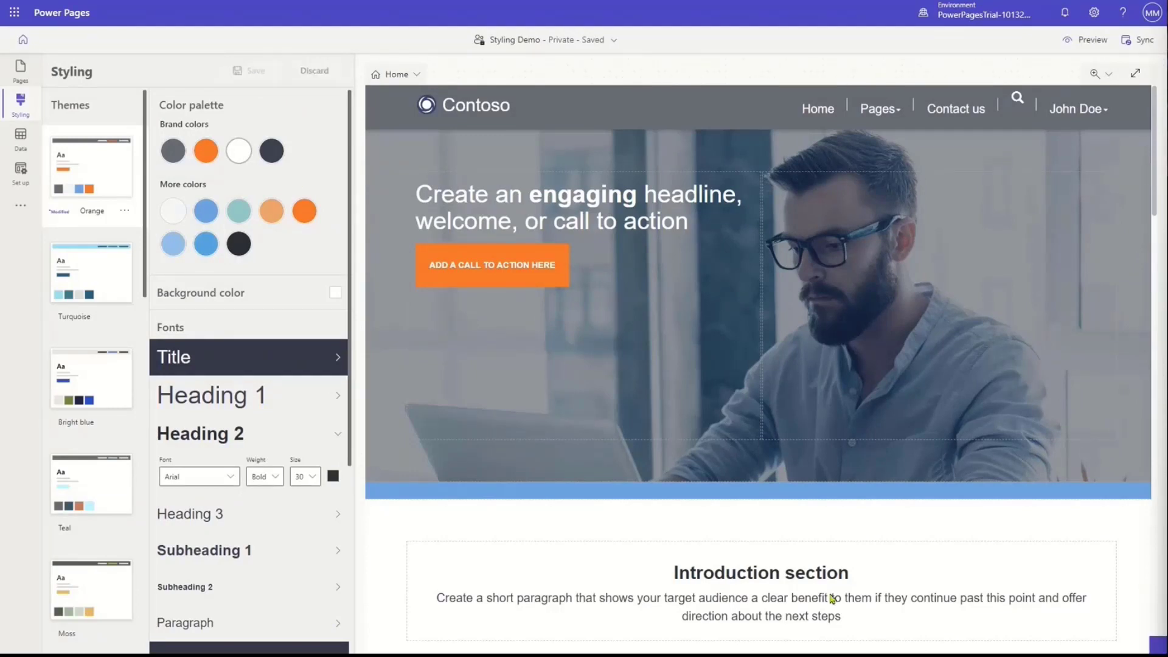
- Set the sections' top and bottom column margin to 90 px and save the styling
scroll(826, 590, down, 6)
scroll(826, 587, down, 3)
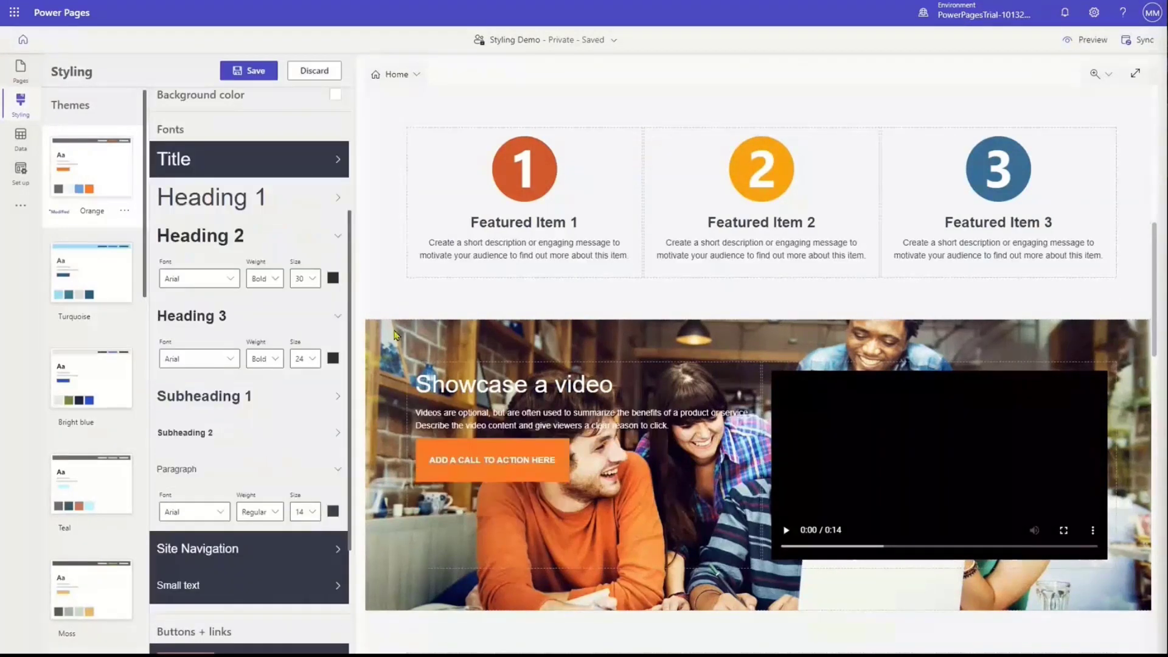
scroll(300, 434, down, 3)
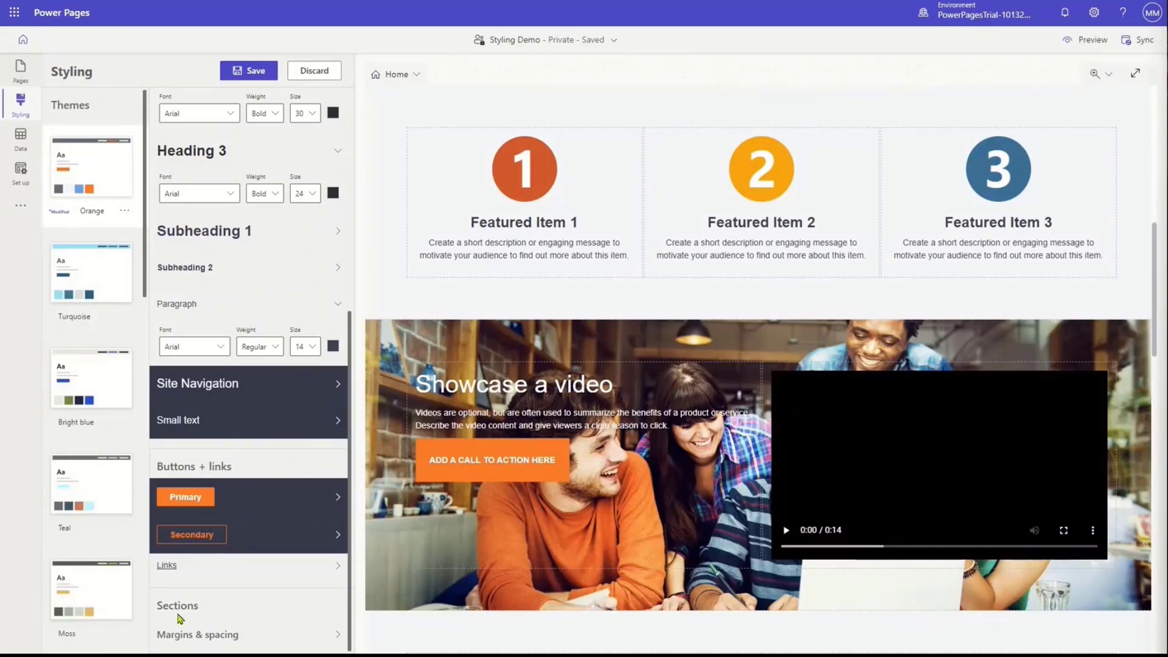
click(192, 636)
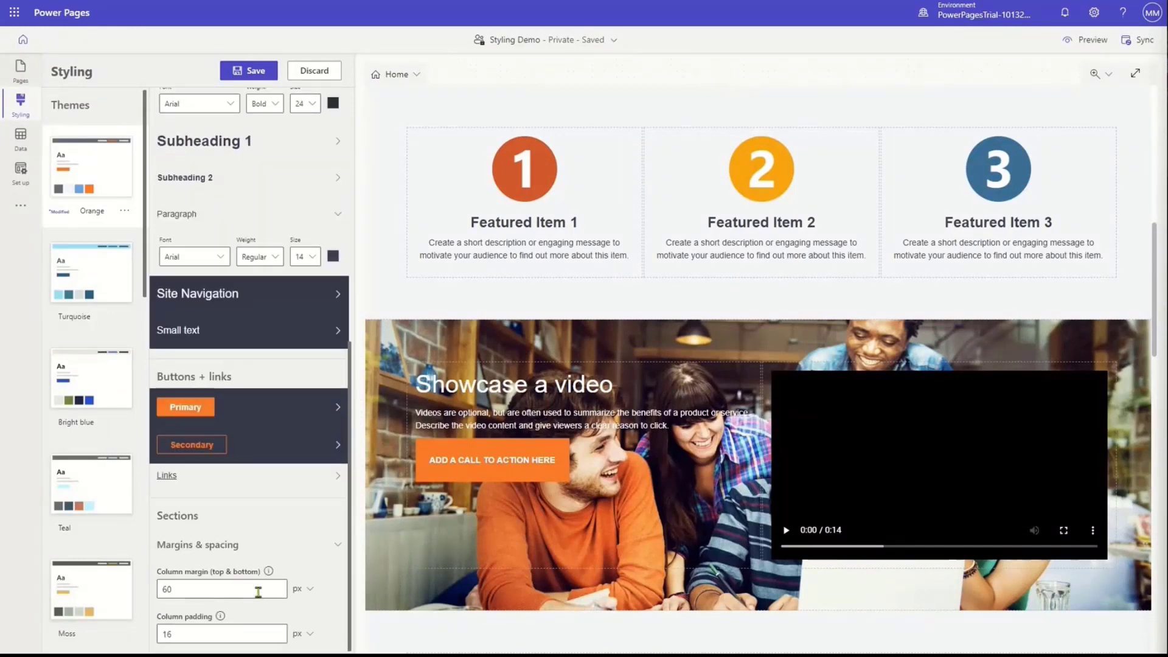
click(310, 590)
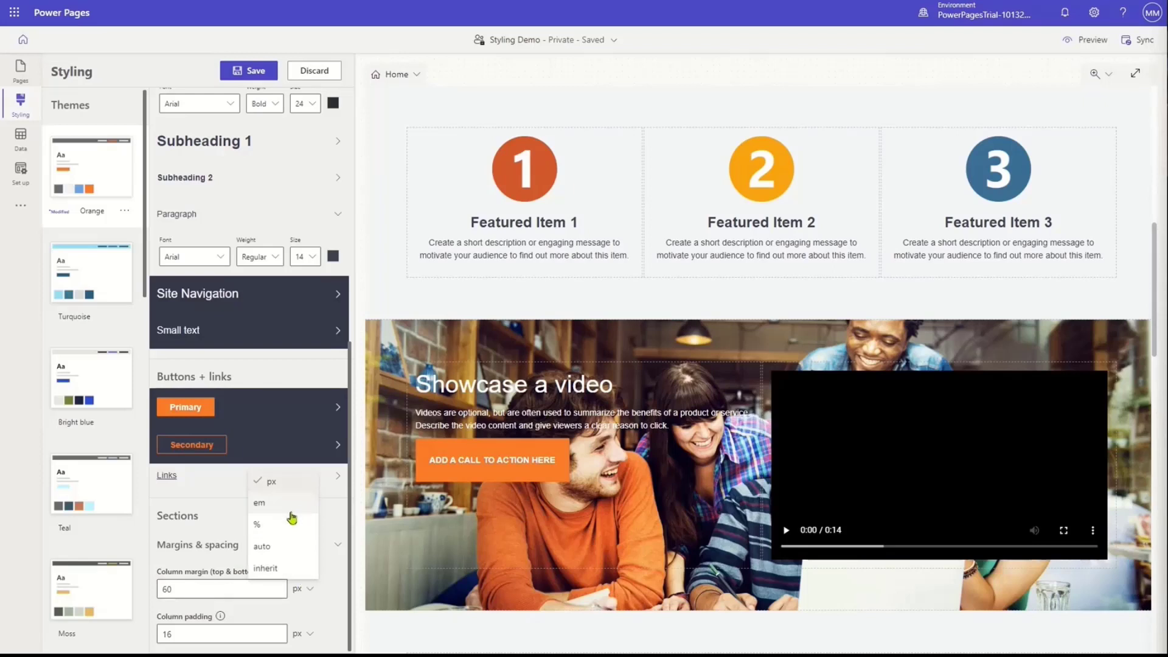
click(242, 590)
double_click(196, 592)
text(9)
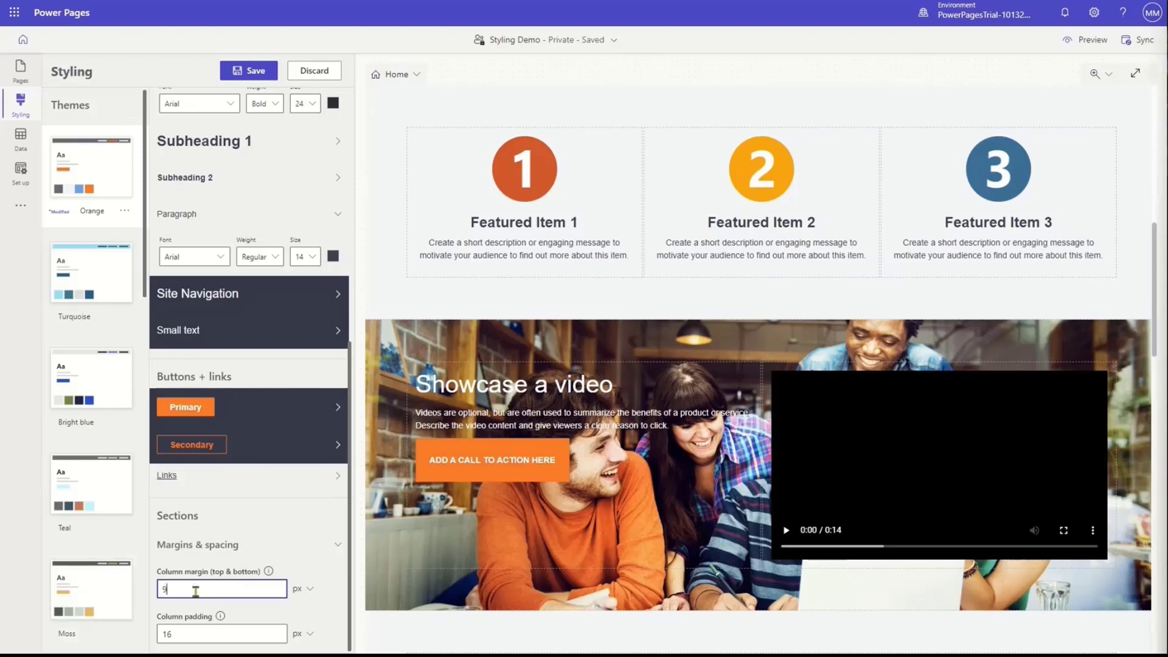
text(0)
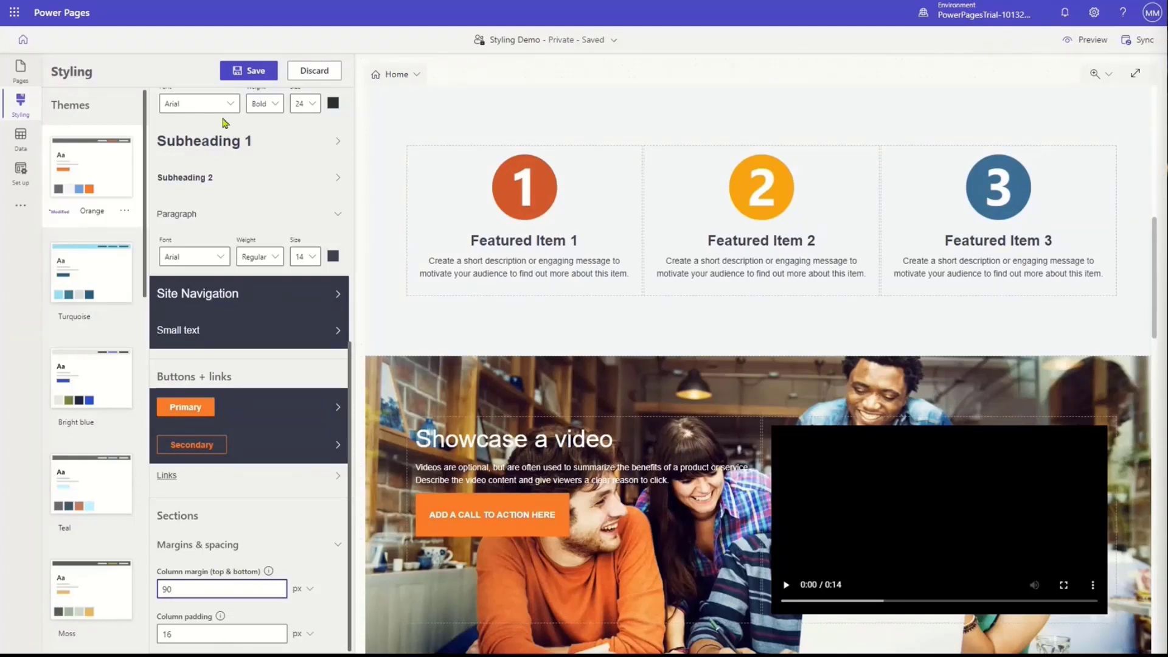
click(239, 78)
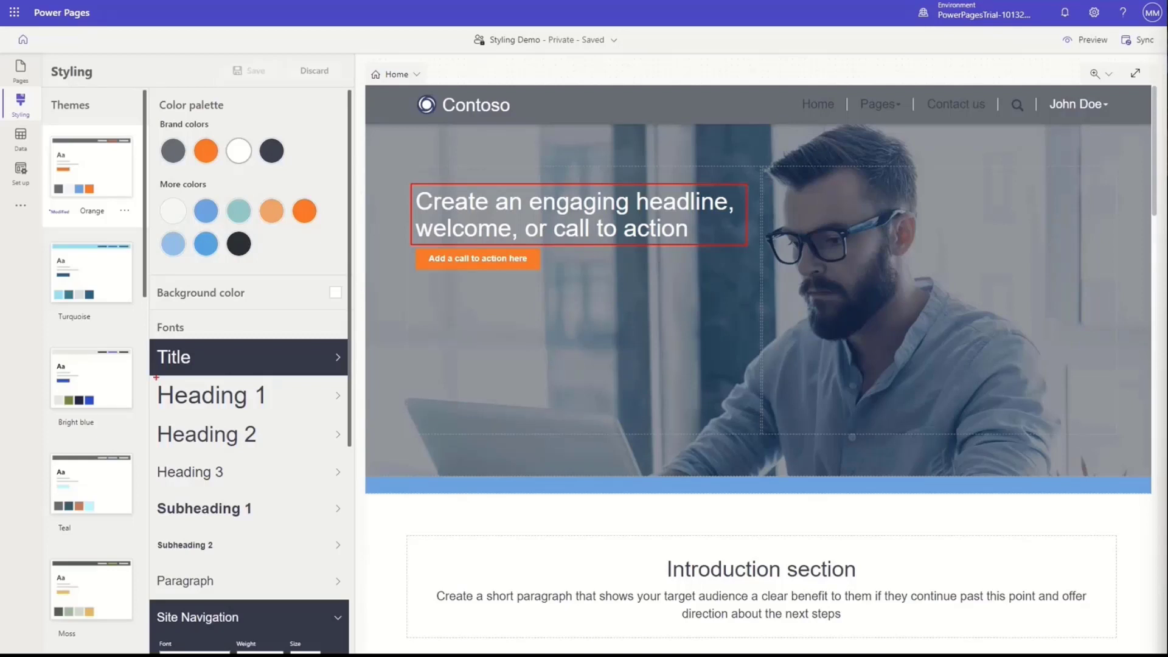
mouse_move(153, 378)
mouse_down()
mouse_move(160, 393)
mouse_move(295, 412)
mouse_up()
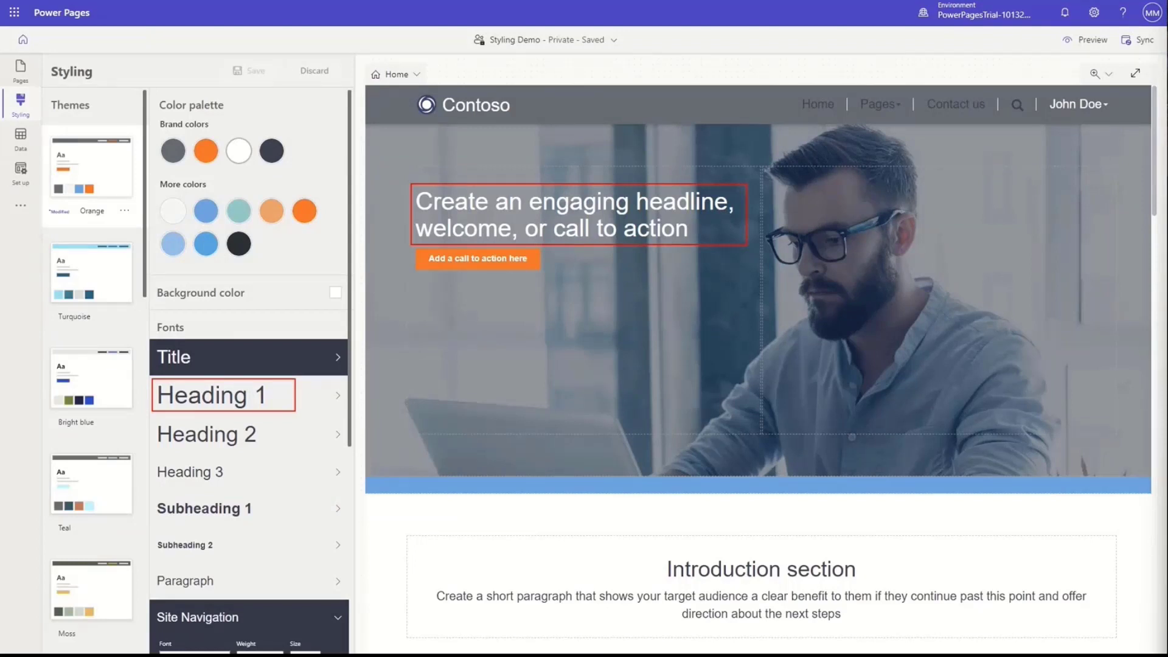
key(Escape)
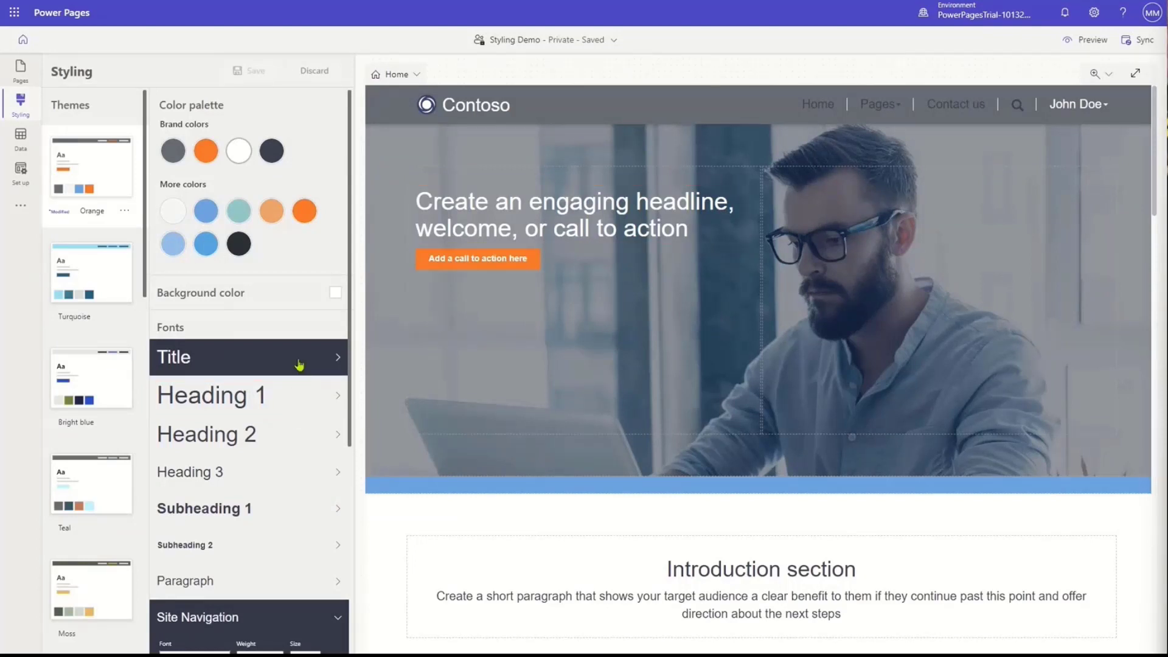
- Look over the font and size options offered for Heading 1
click(323, 402)
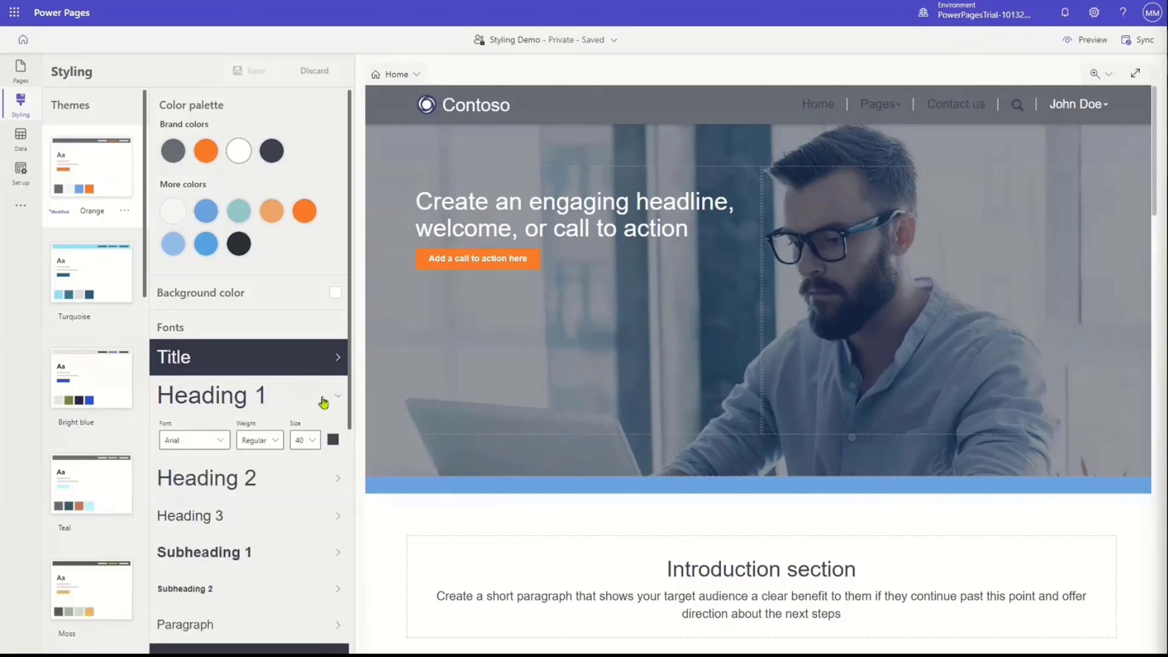
click(228, 444)
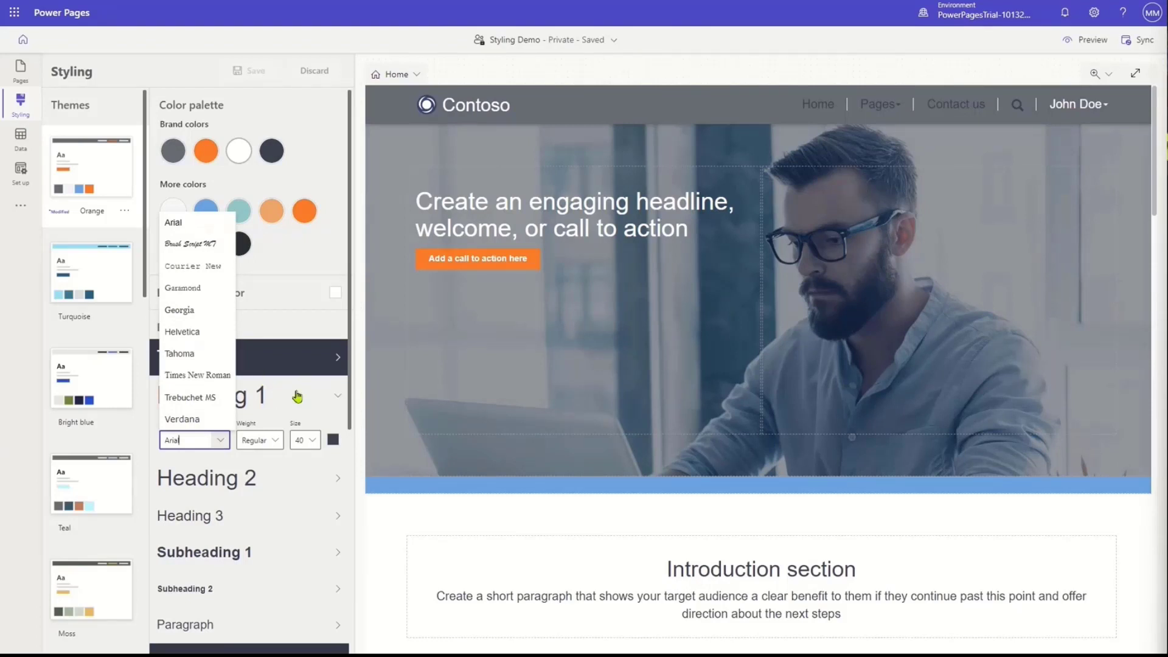
click(306, 439)
click(308, 439)
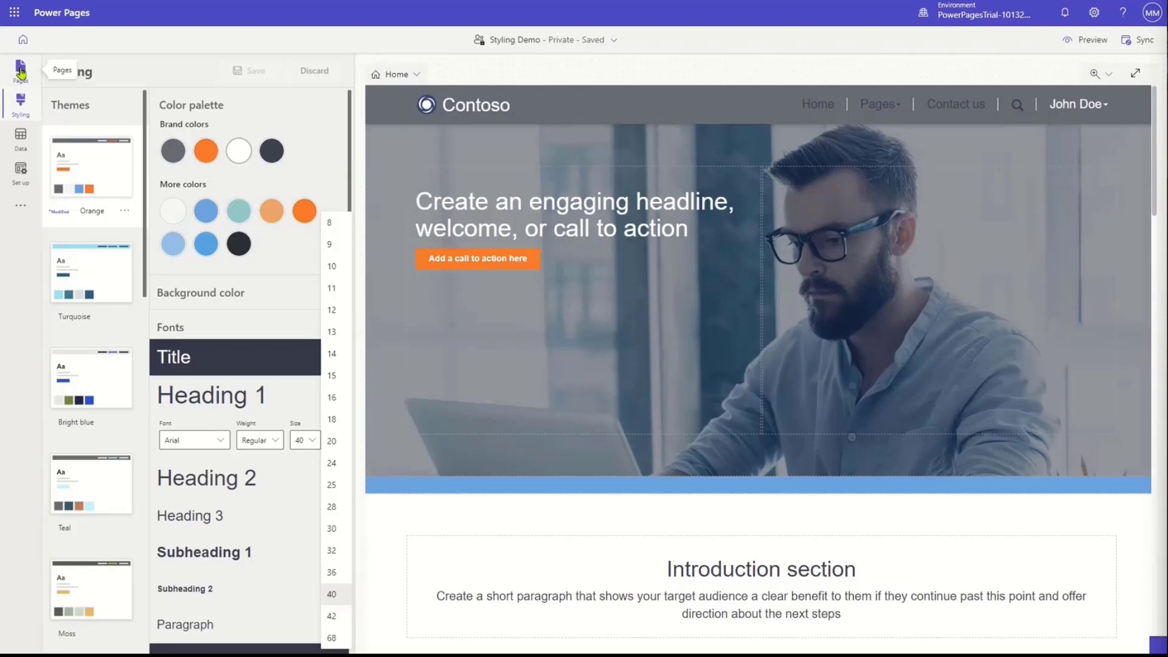
key(Escape)
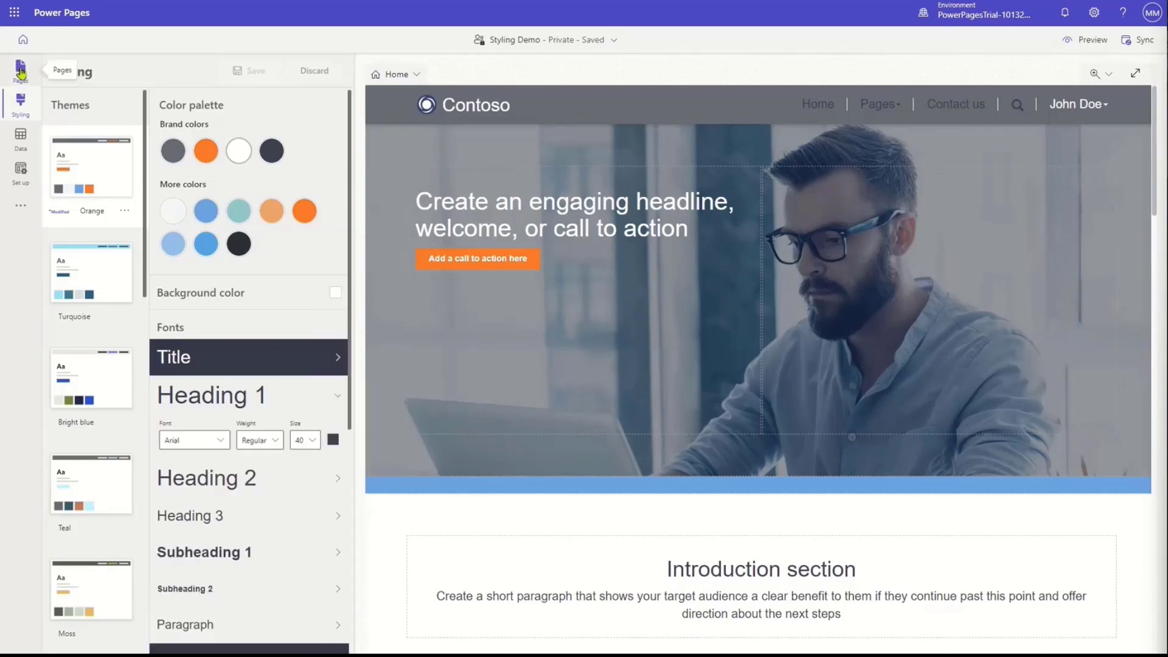
- Open the Home page's code in Visual Studio Code for the Web and view its Home.en-US.customjs.js and Home.en-US.webpage.copy.html files
click(21, 72)
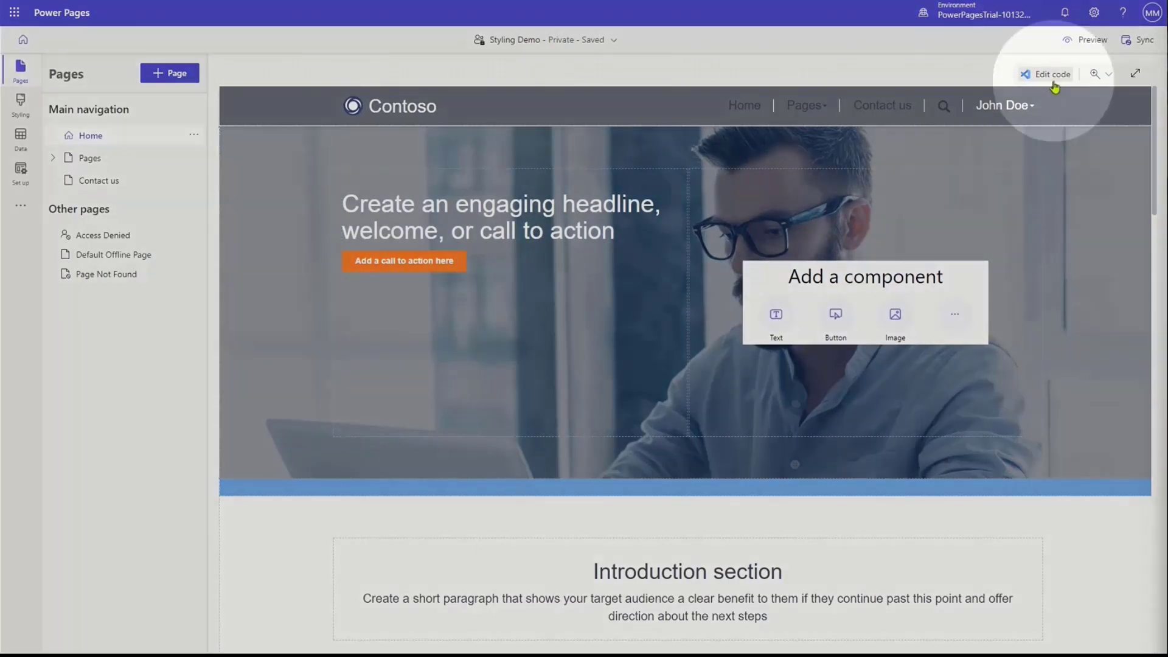
click(1053, 84)
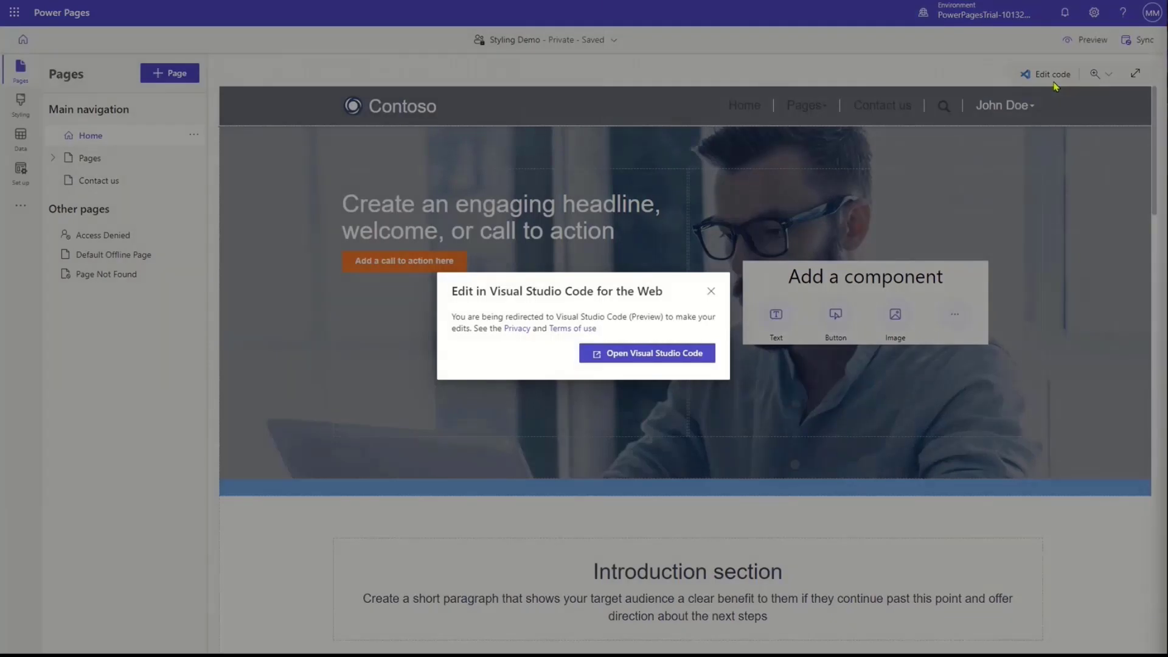
click(659, 356)
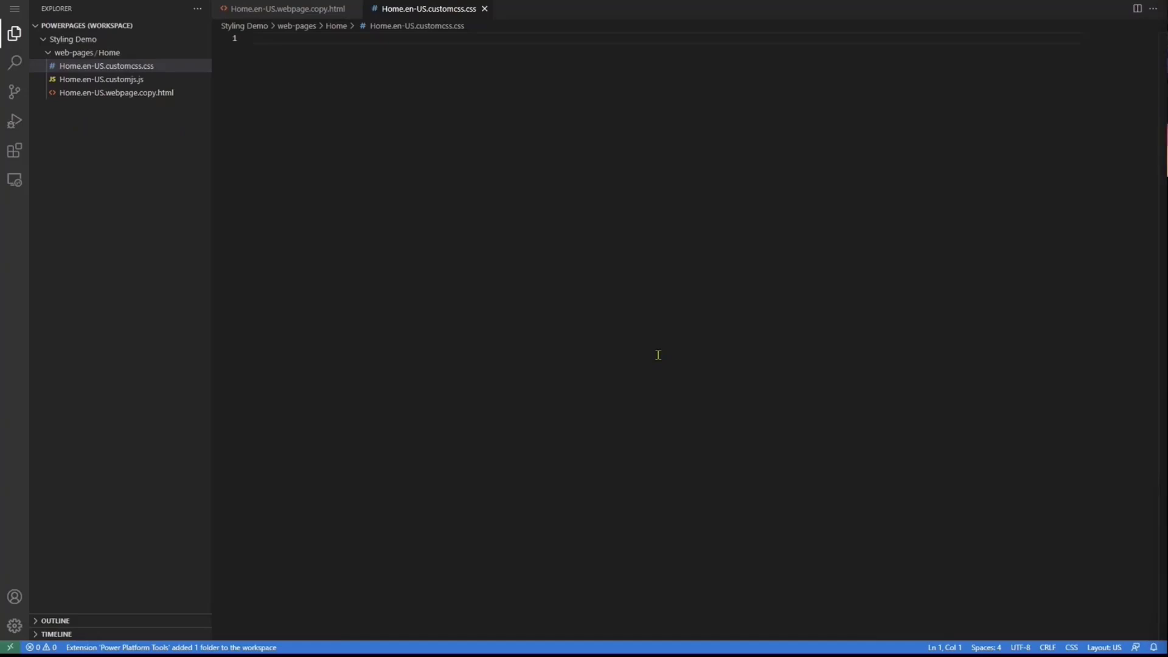
click(141, 82)
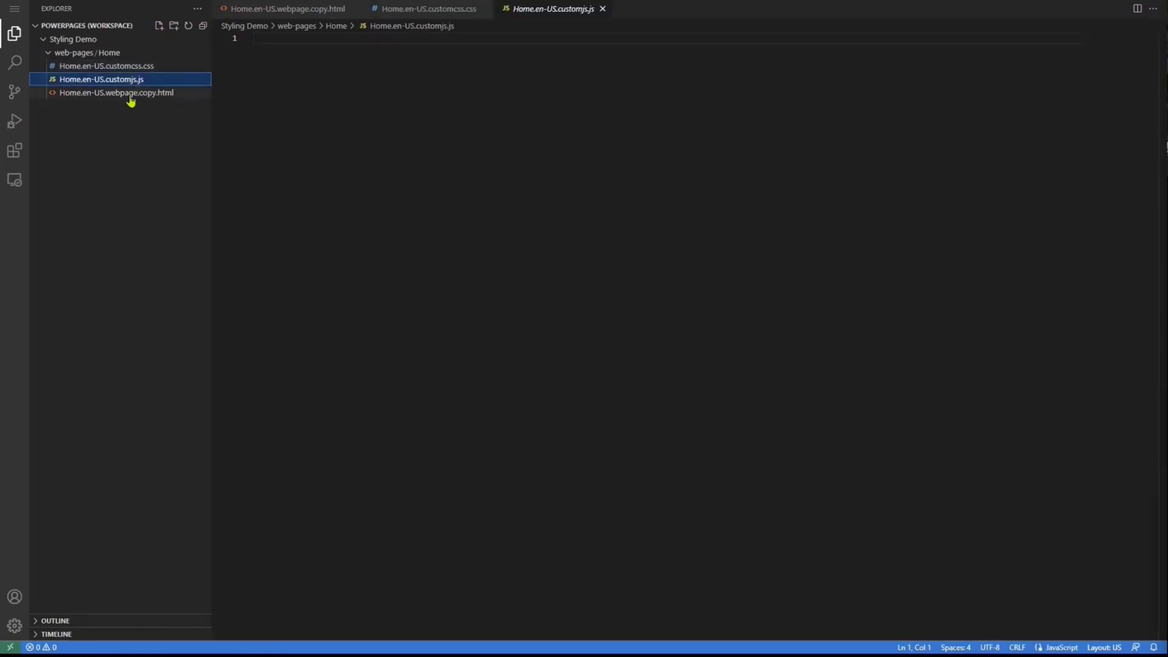
click(130, 95)
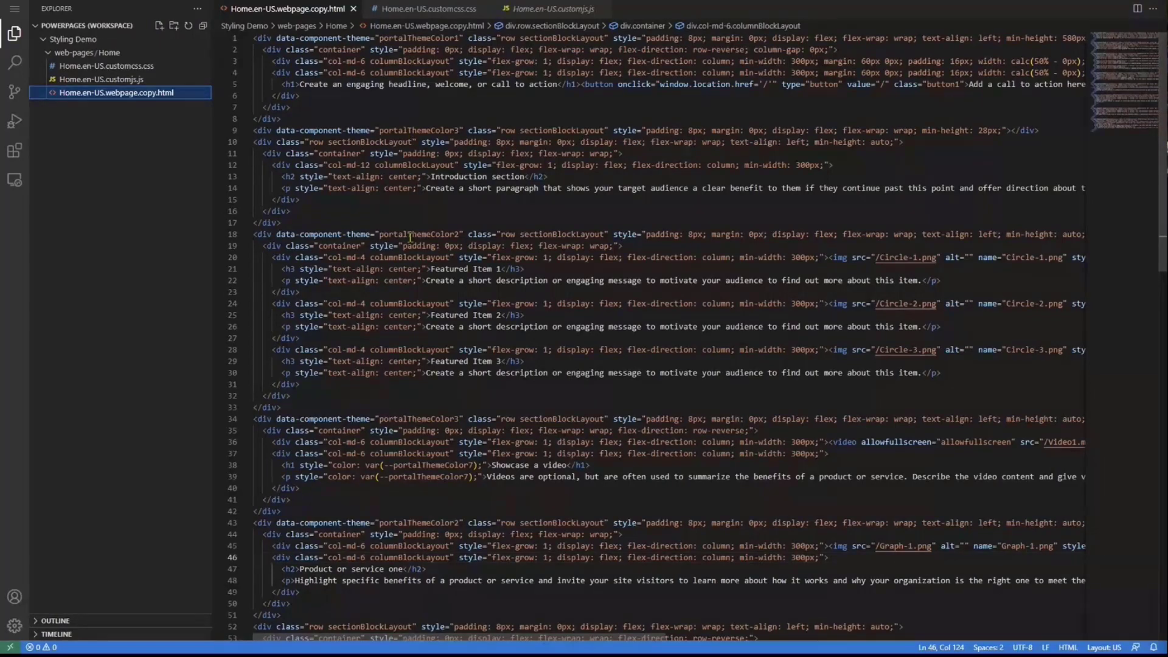
- Examine the h1 tag around the hero headline in Home.en-US.webpage.copy.html
mouse_move(296, 84)
double_click(291, 84)
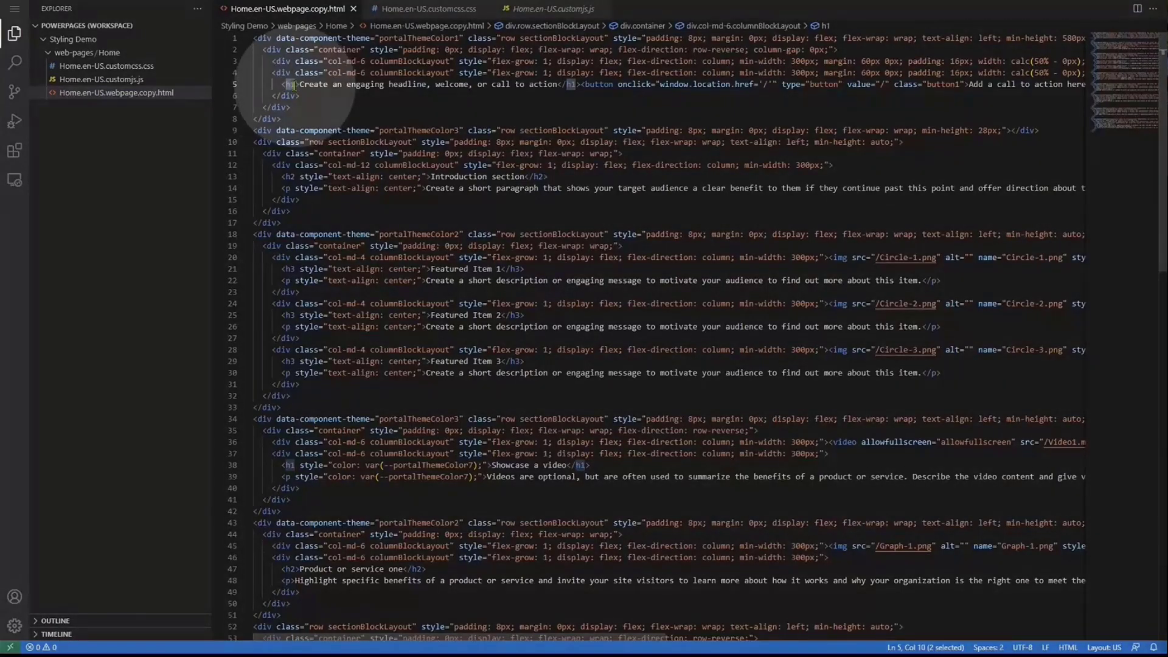
mouse_move(289, 85)
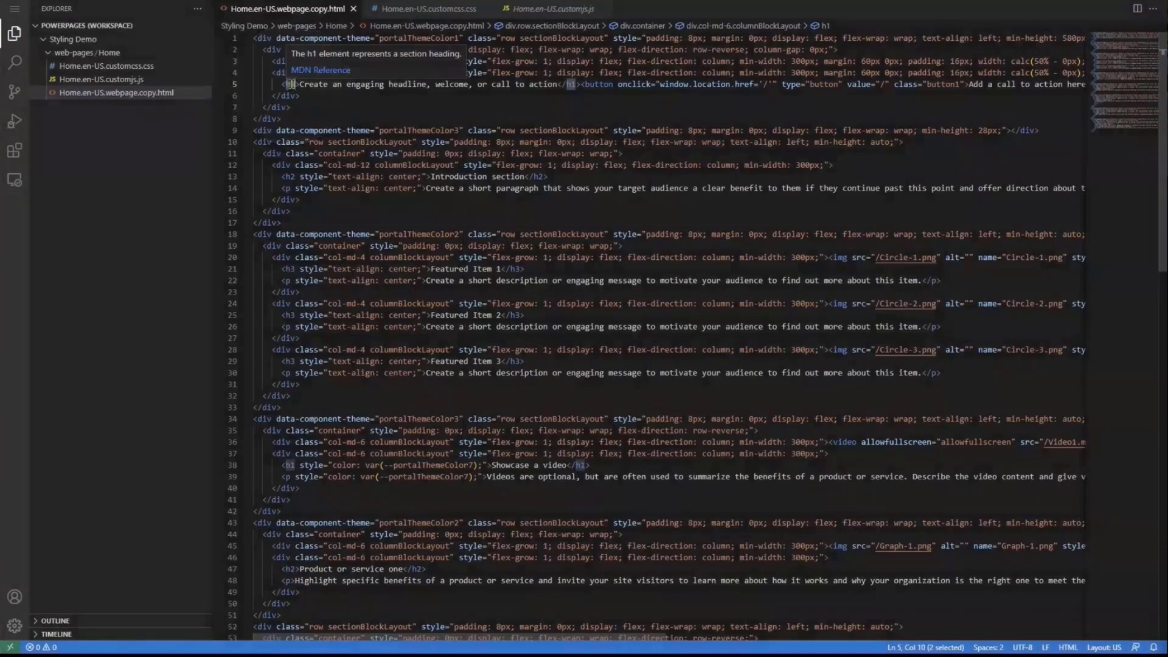
- In Home.en-US.customcss.css, import the Poppins font from Google Fonts with weights 300,400,500,600,700
click(429, 9)
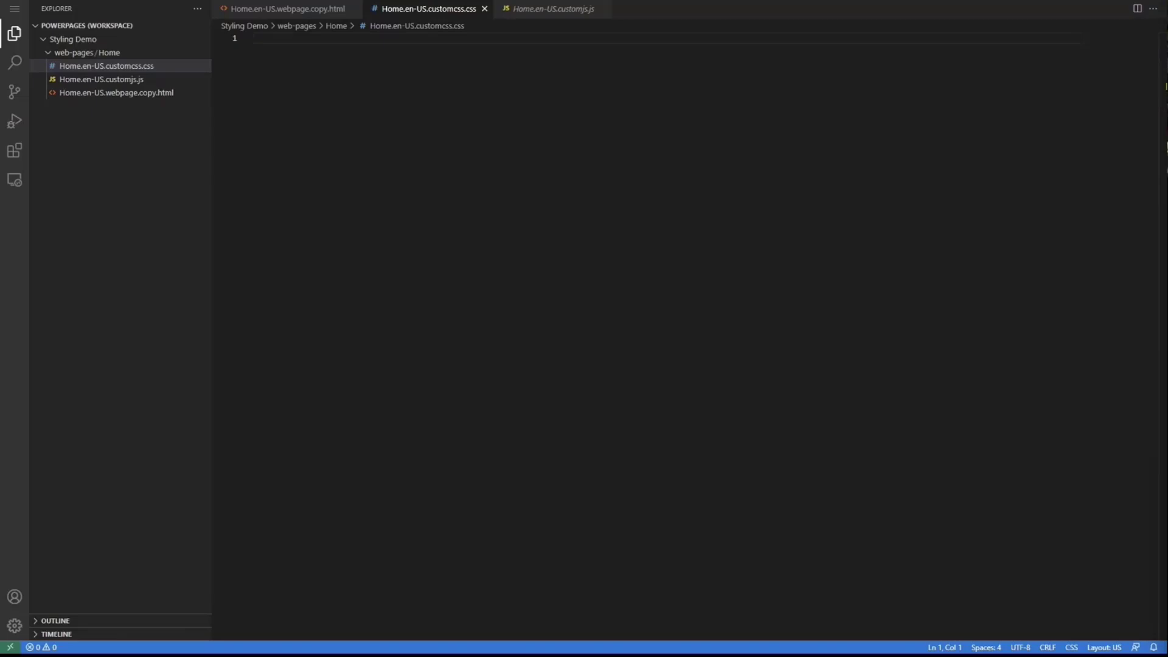
text(@import url("https://fonts.googleapis.com/css?family=Poppins:300,400,500,600,700");)
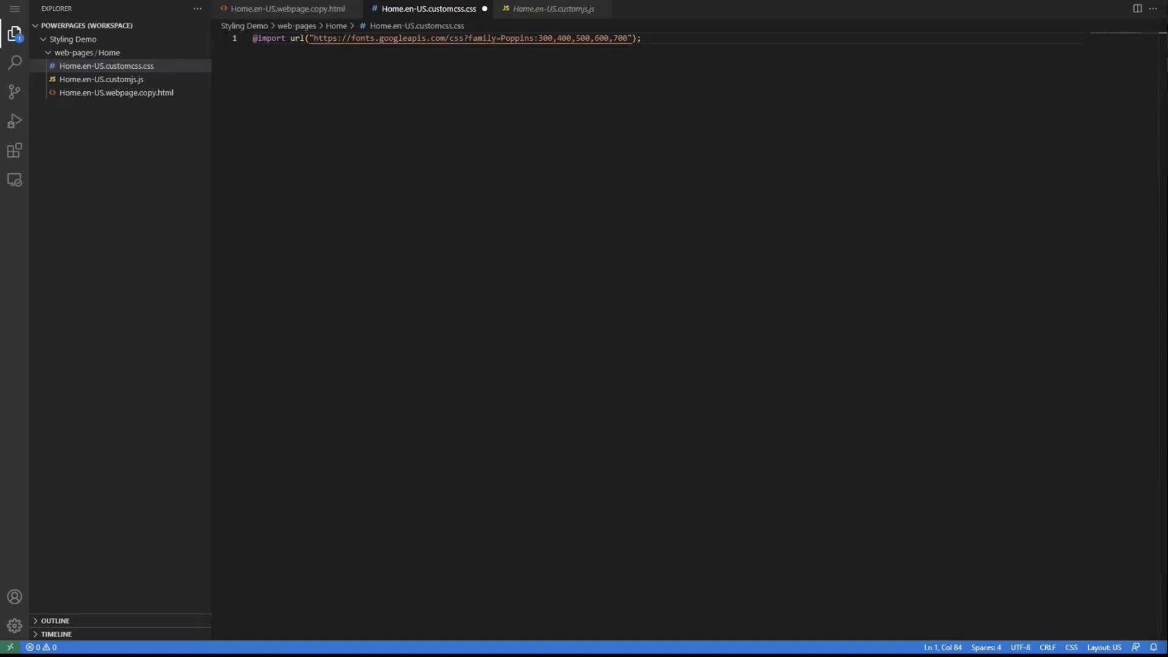
shift+click(299, 69)
- Add an H1 rule with font-size 48px, font-family "Poppins", sans-serif, font-weight 100, margin-top 0 and margin-bottom 15px, and save the CSS file
click(714, 42)
key(Return)
key(Return)
text(H1 {     font-size: 48px;     font-family: "Poppins", sans-serif;     font-weight: 100;     margin-top: 0;     margin-bottom: 15px; })
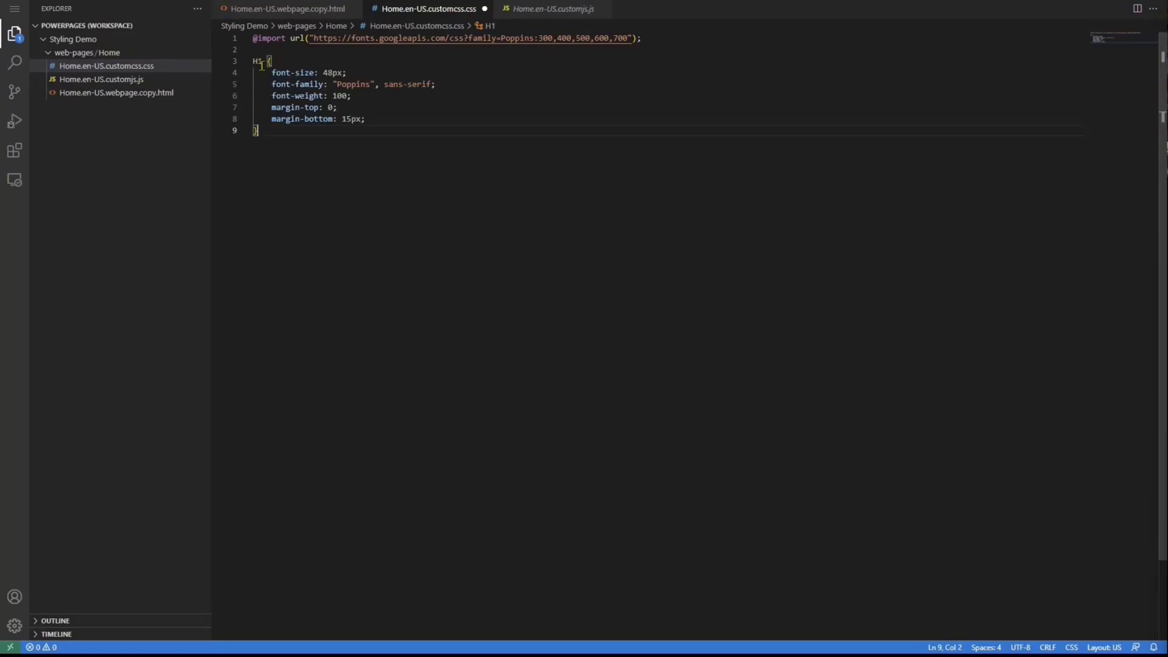
key(ctrl+s)
- Switch to the Power Pages design studio, sync the code edits and preview the site at desktop size
click(76, 5)
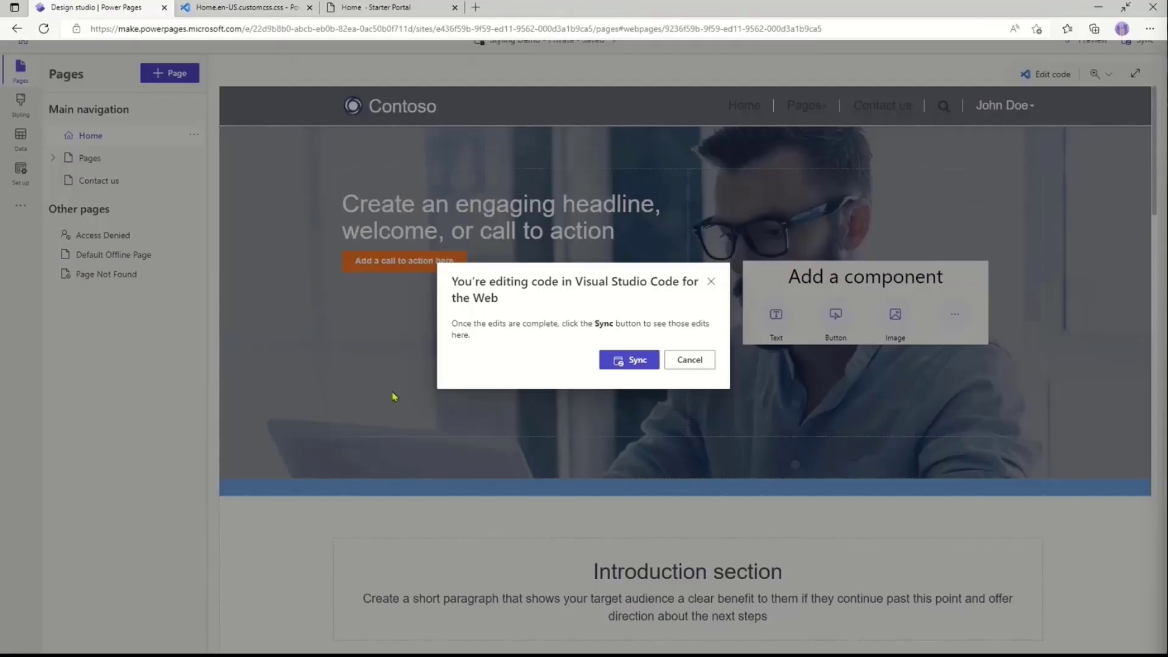
click(638, 362)
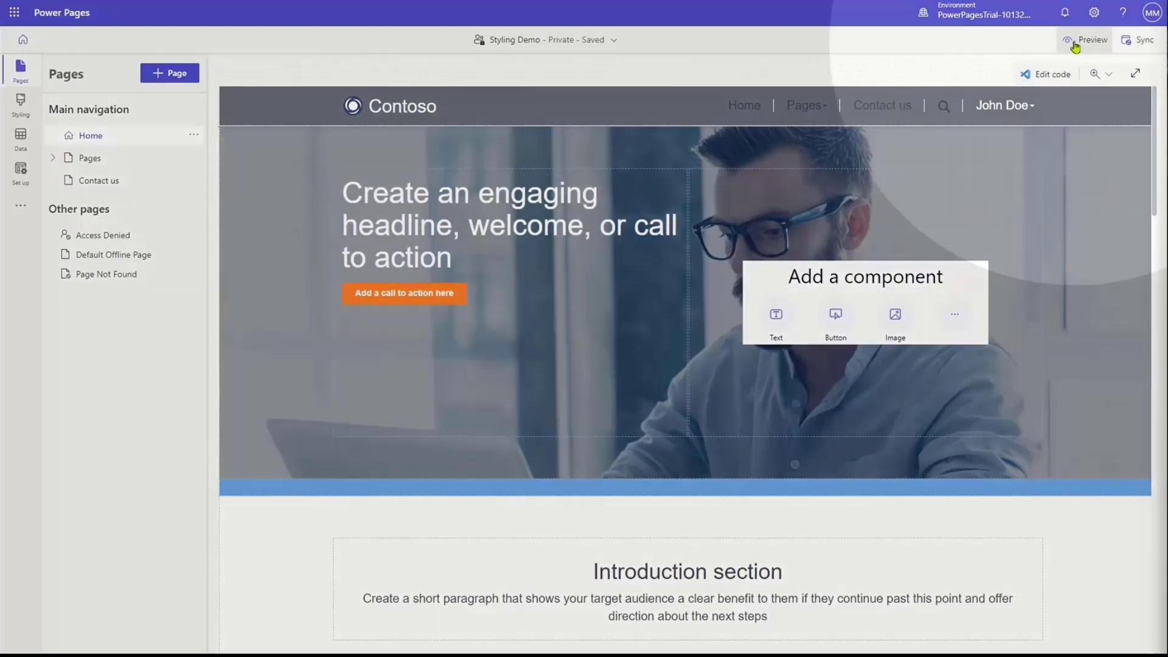
click(1071, 44)
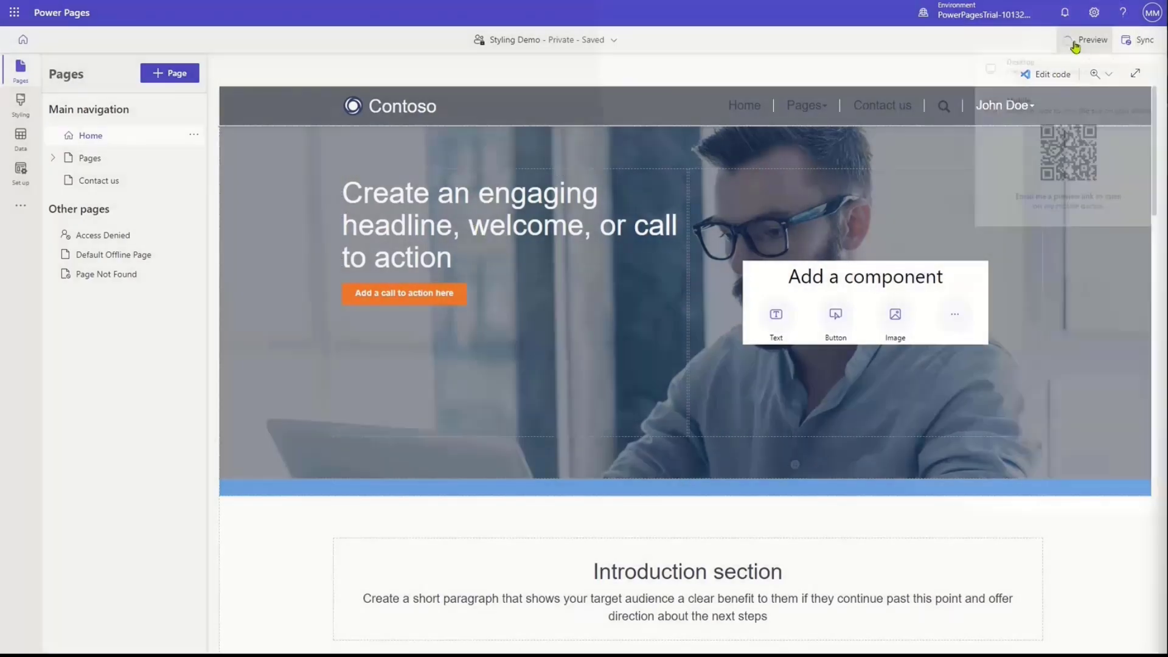
click(1041, 79)
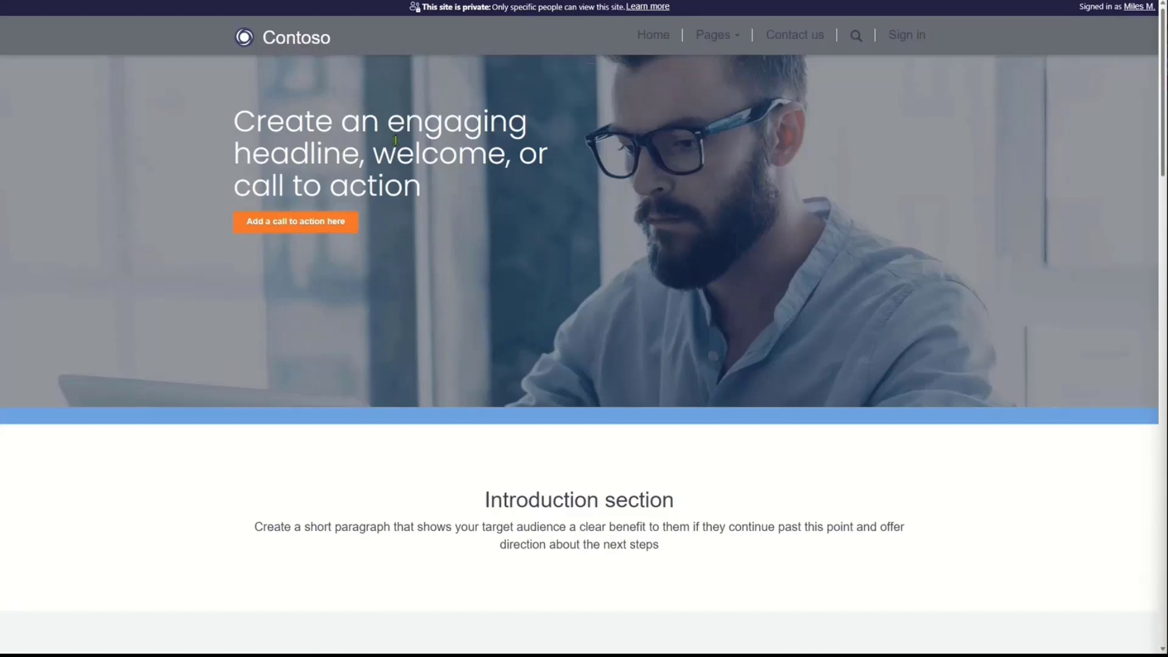
- Back in the design studio, bold the word "engaging" in the hero headline and preview the site at desktop size
click(127, 6)
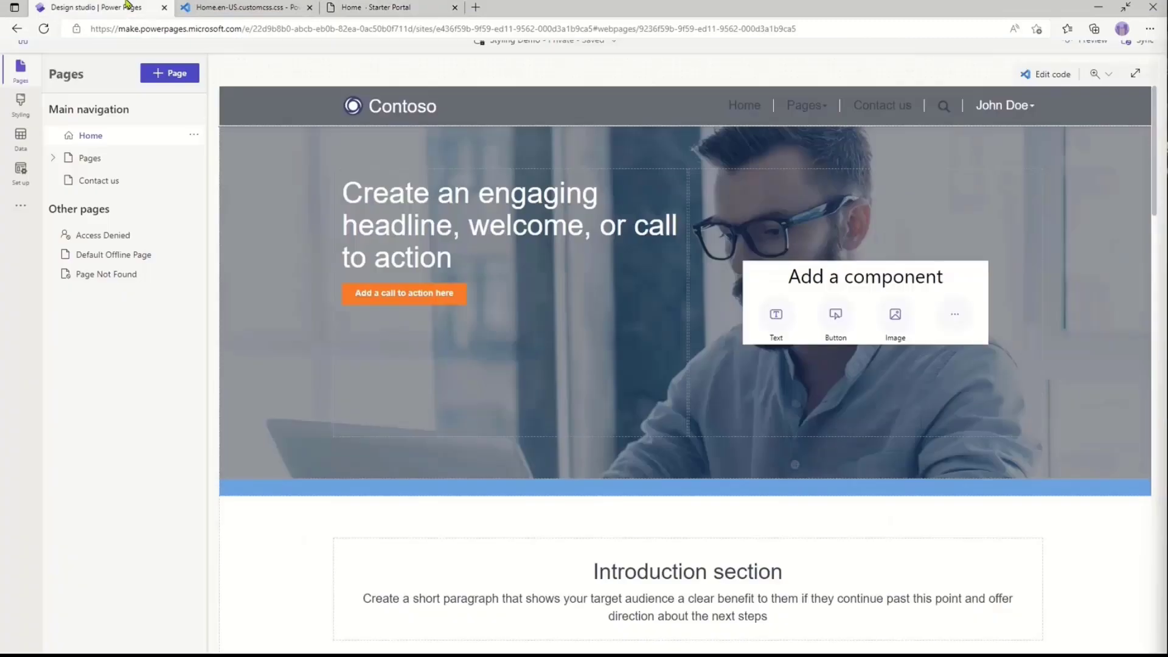
double_click(501, 196)
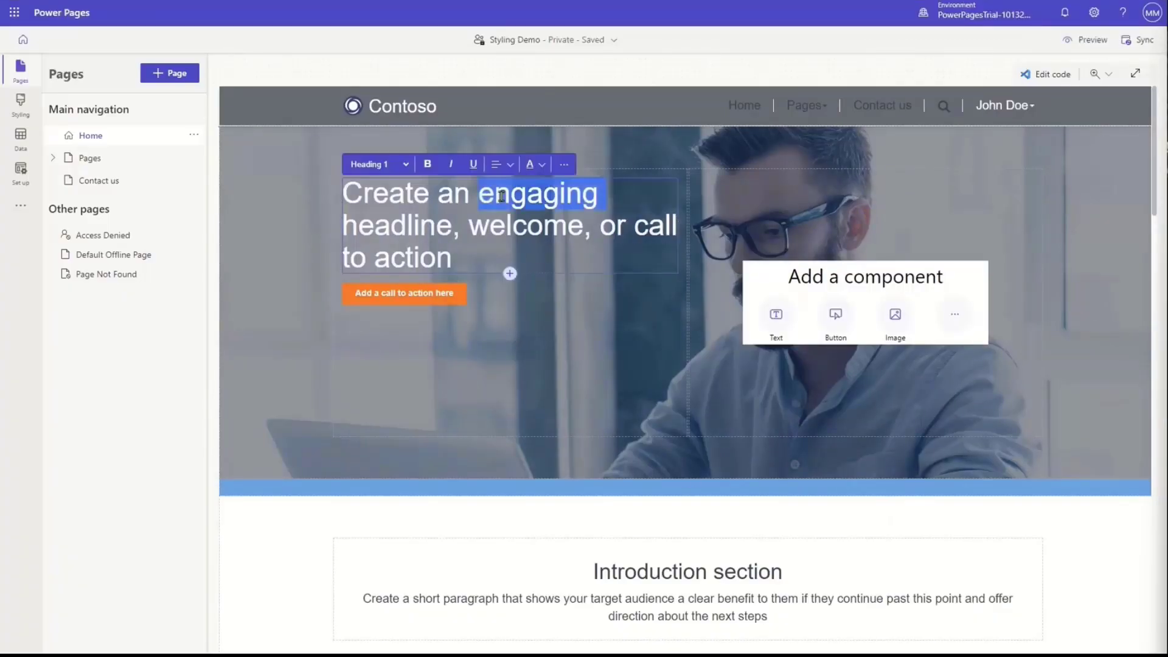
click(429, 164)
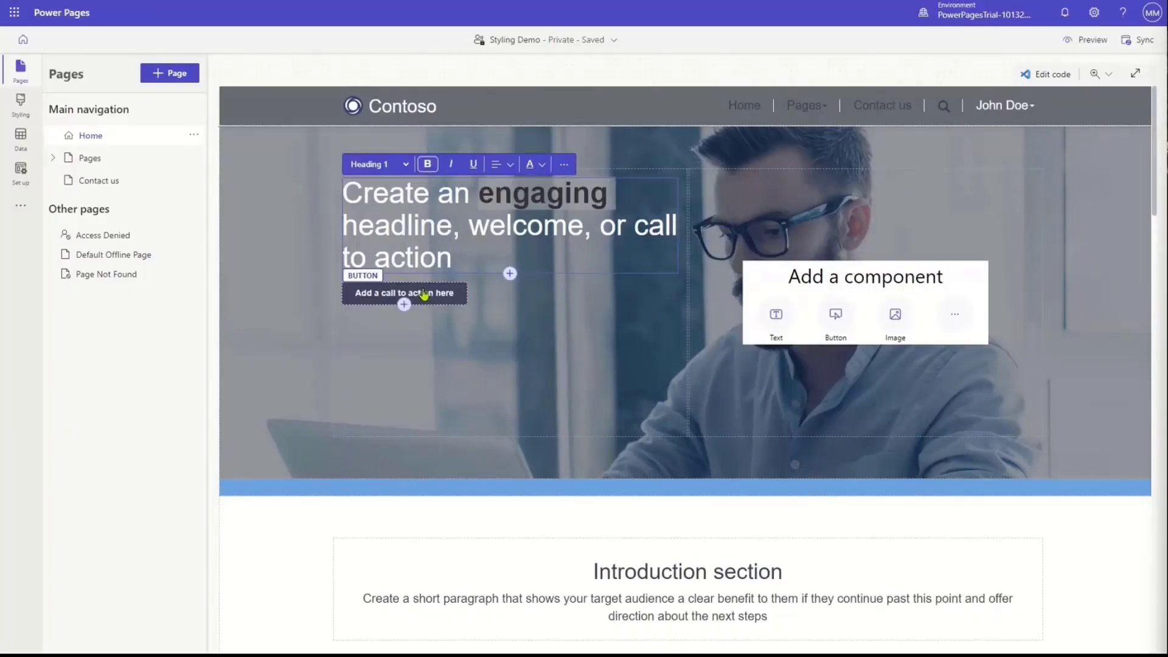
click(599, 382)
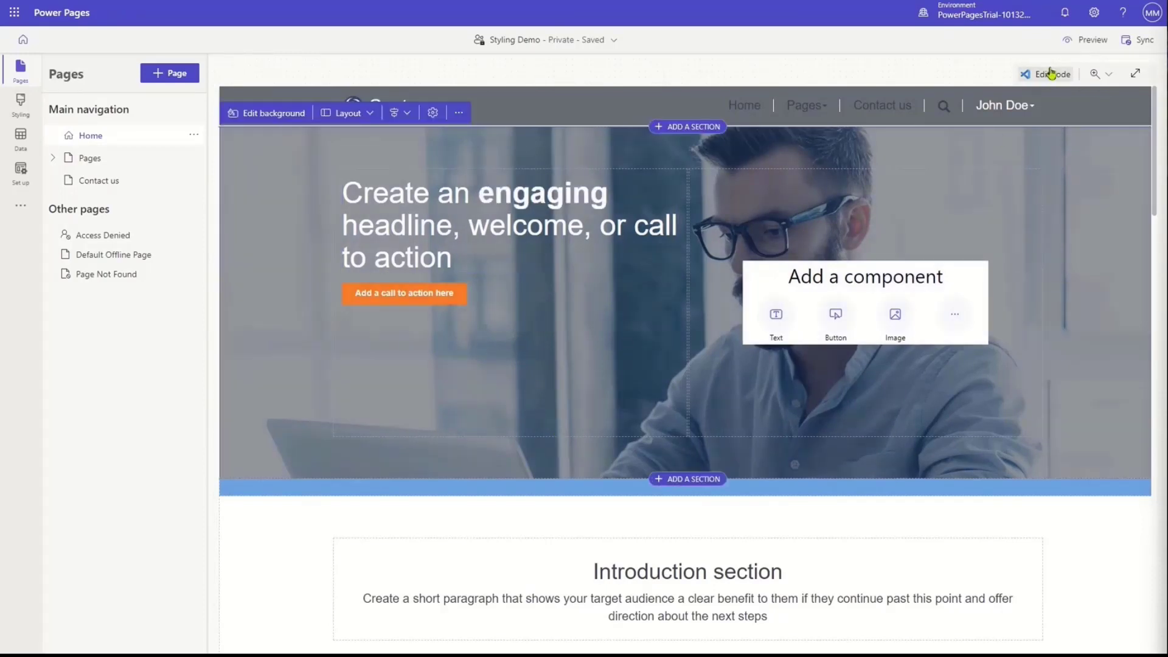
click(1093, 38)
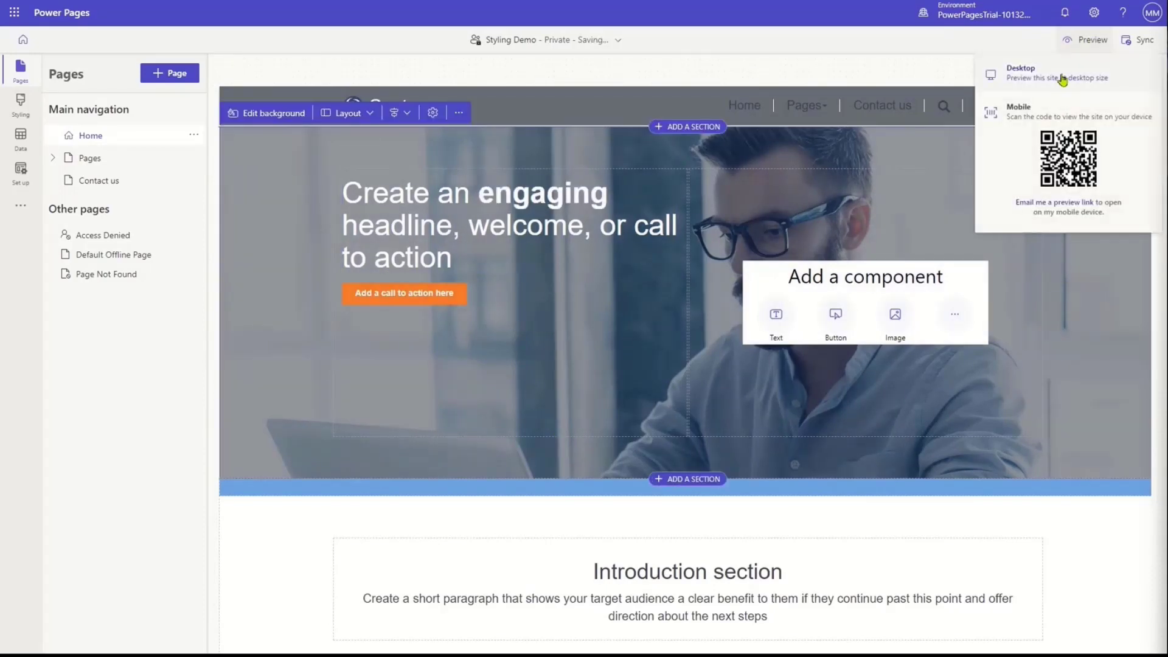
click(1064, 80)
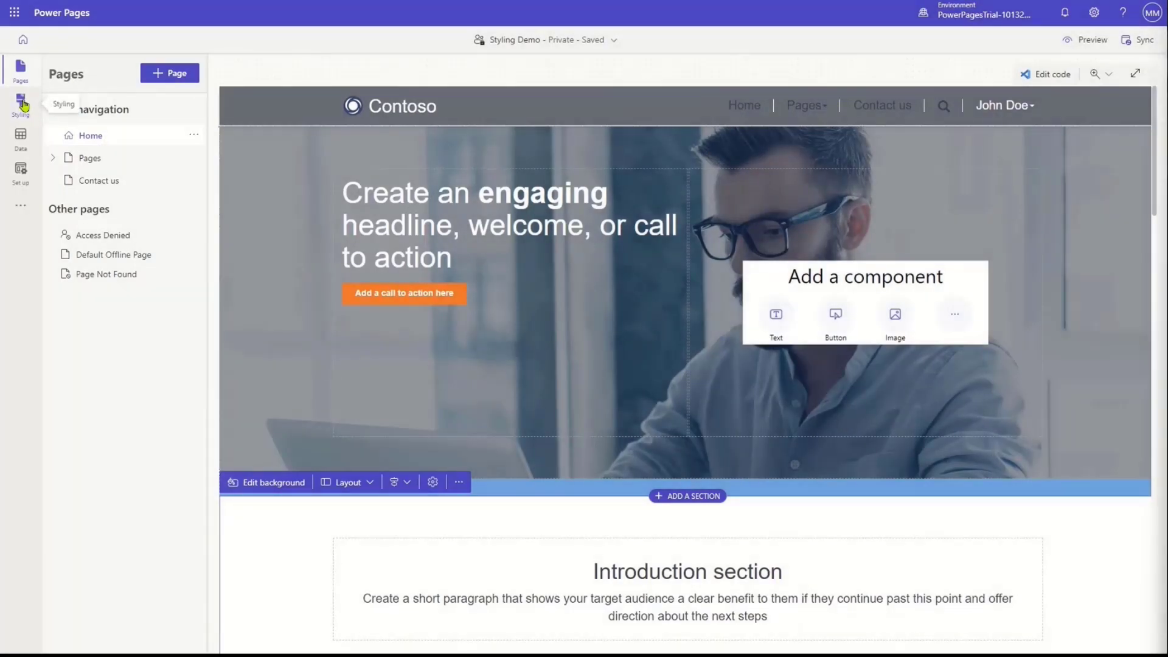
- Try changing the theme's dark fourth brand colour to white (ffffff) in the Styling workspace
click(21, 103)
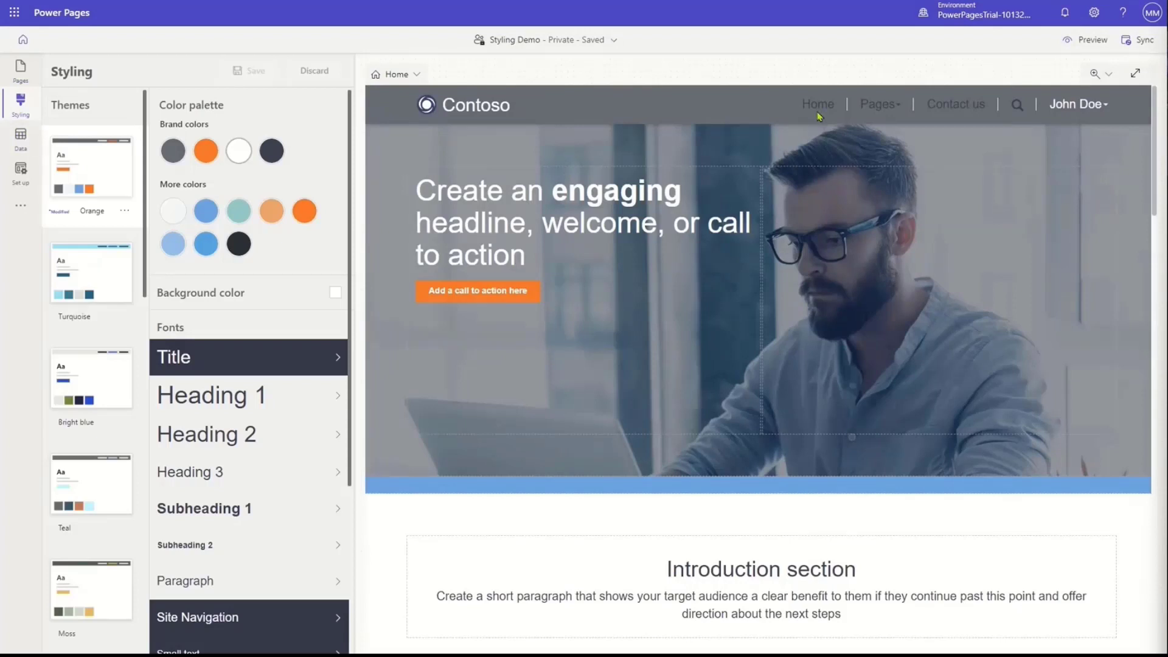
mouse_move(275, 157)
click(281, 145)
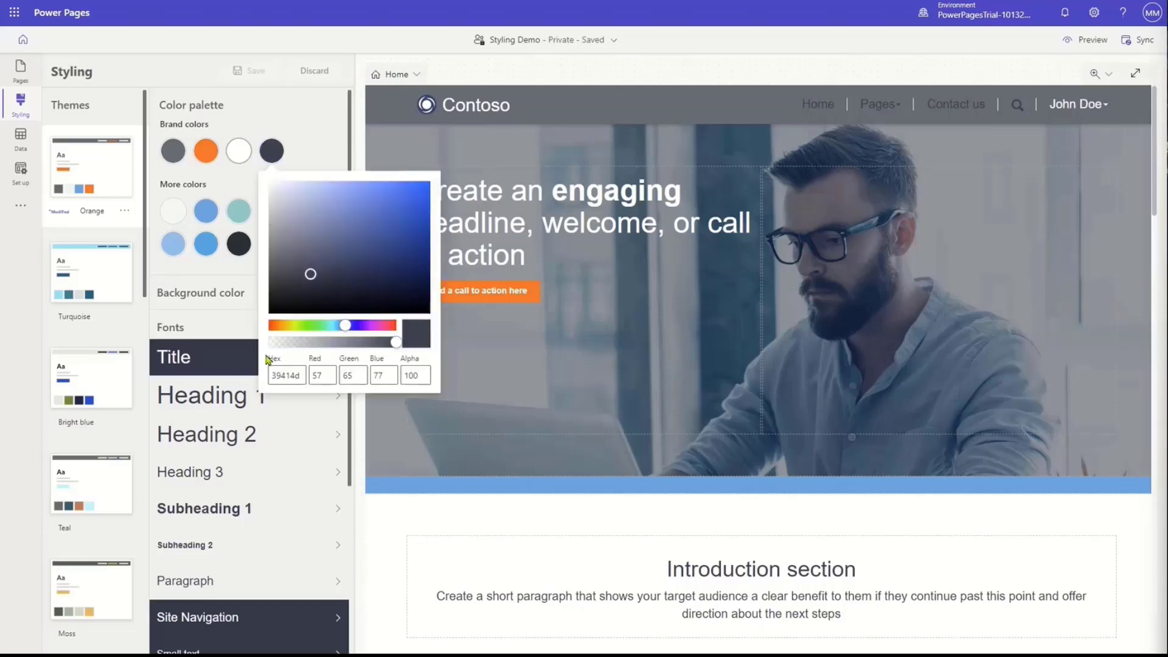
click(288, 215)
drag(288, 215, 269, 180)
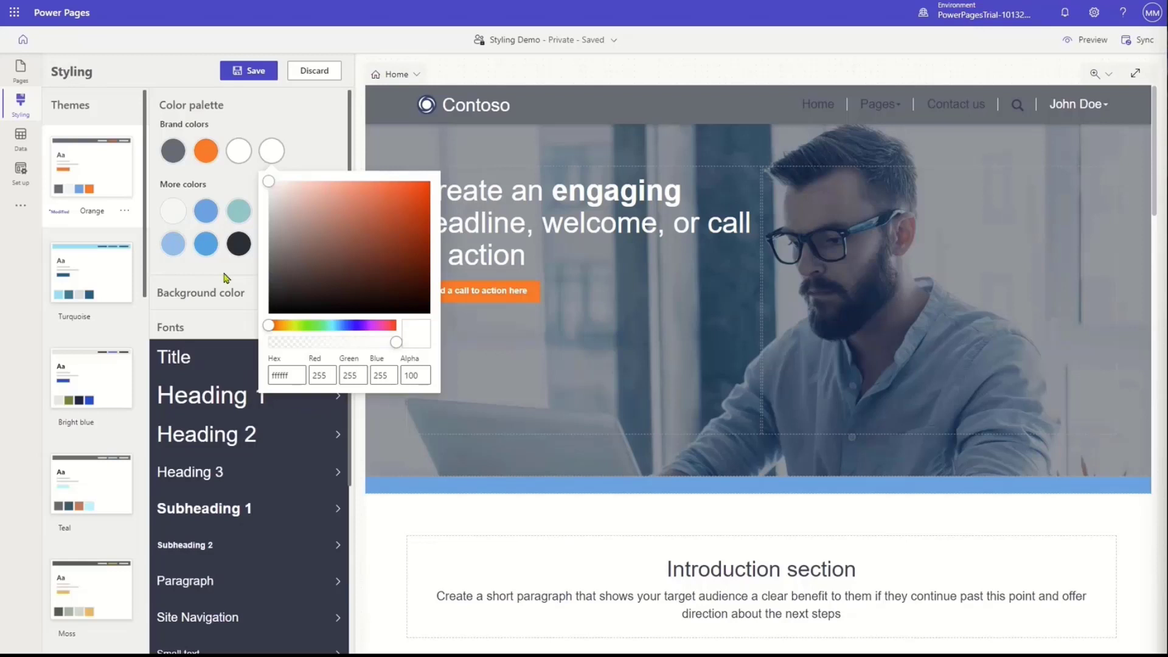
click(309, 157)
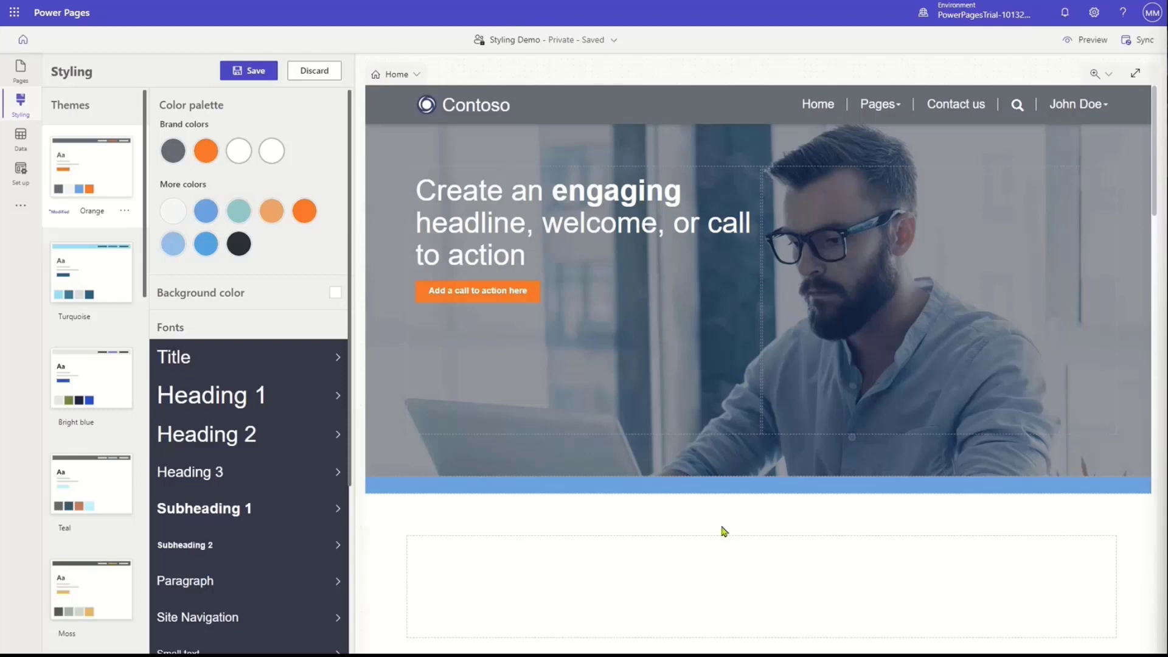
- Look over the home page's text with the white brand colour and discard the styling change
scroll(713, 582, down, 8)
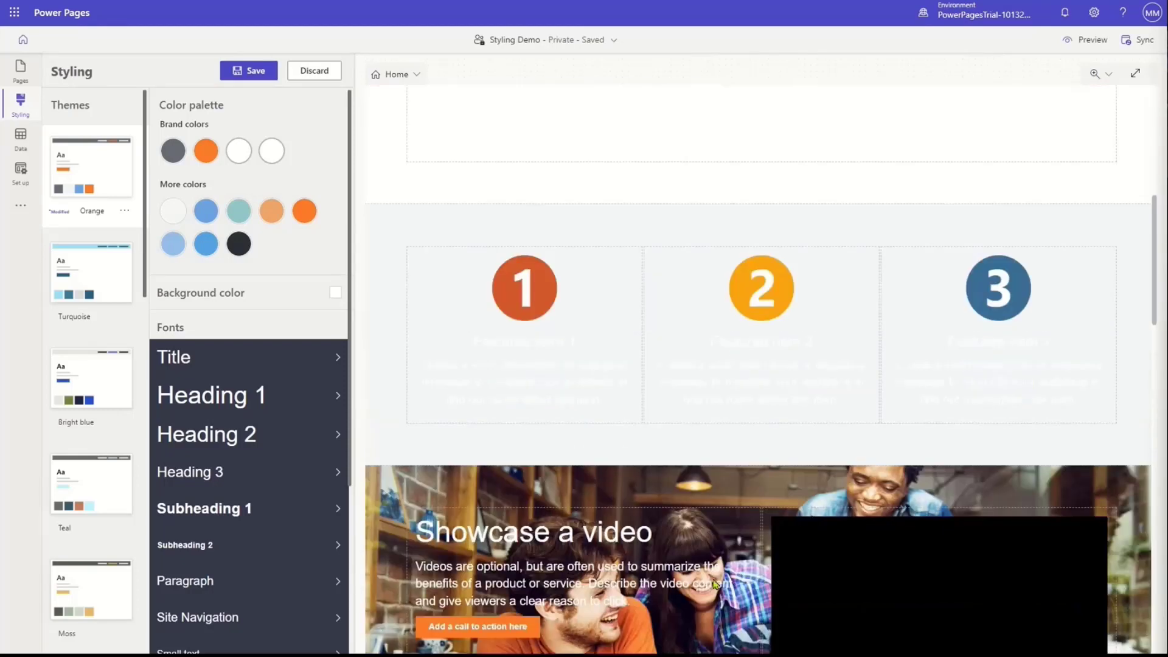
scroll(715, 584, down, 8)
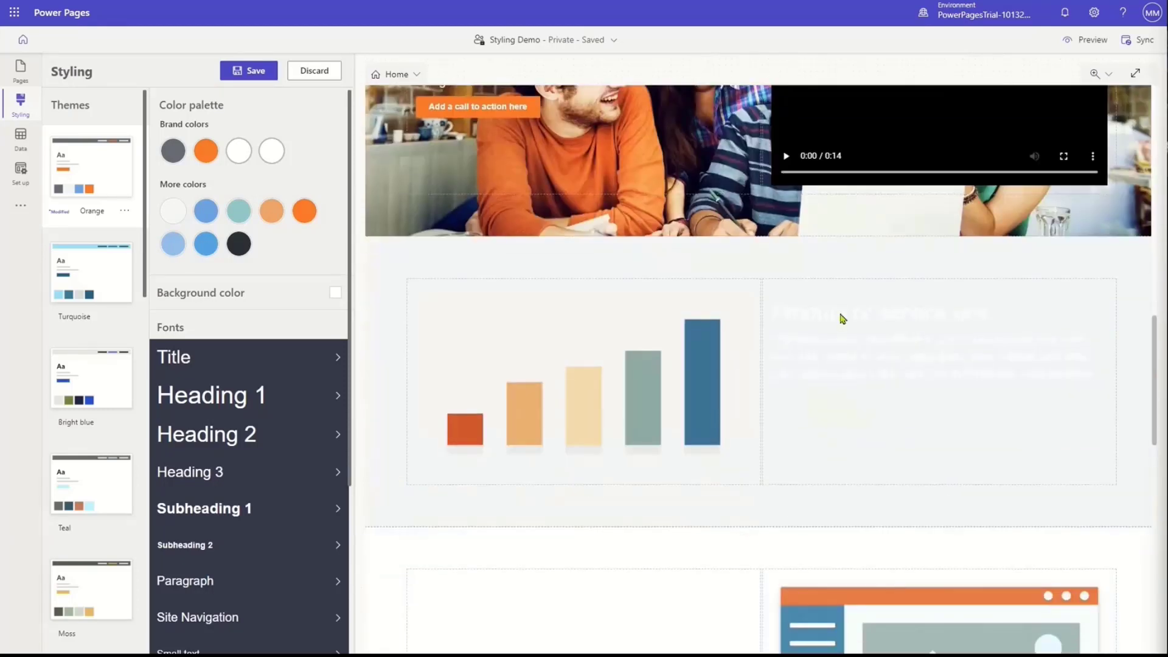
scroll(841, 317, up, 15)
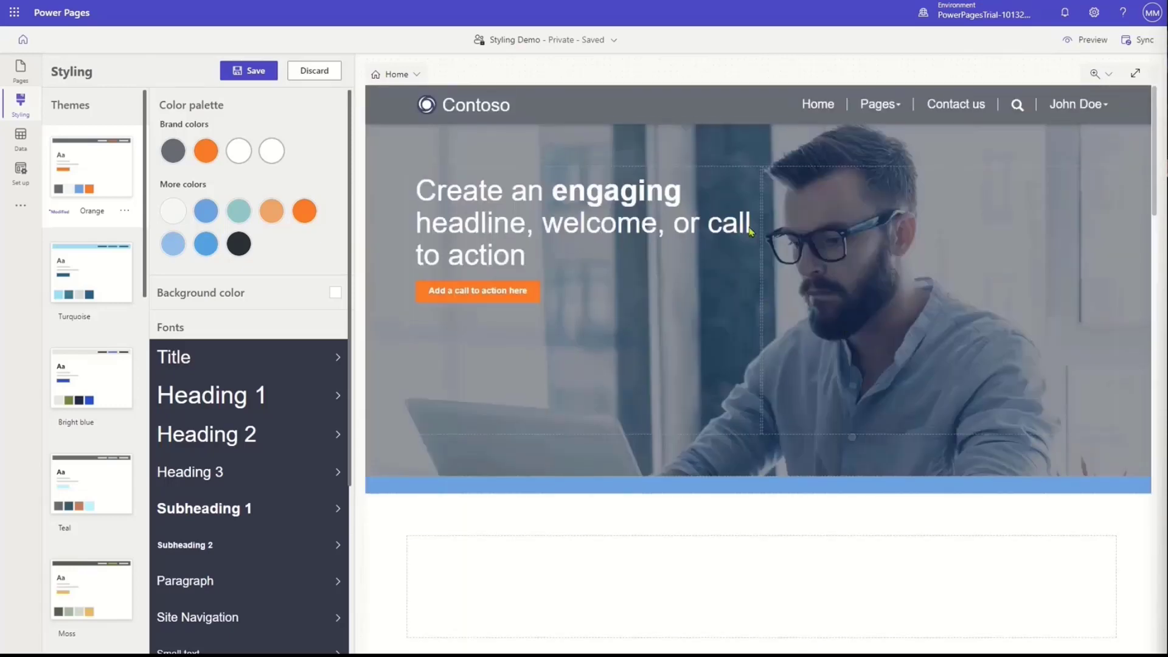
click(329, 74)
click(581, 364)
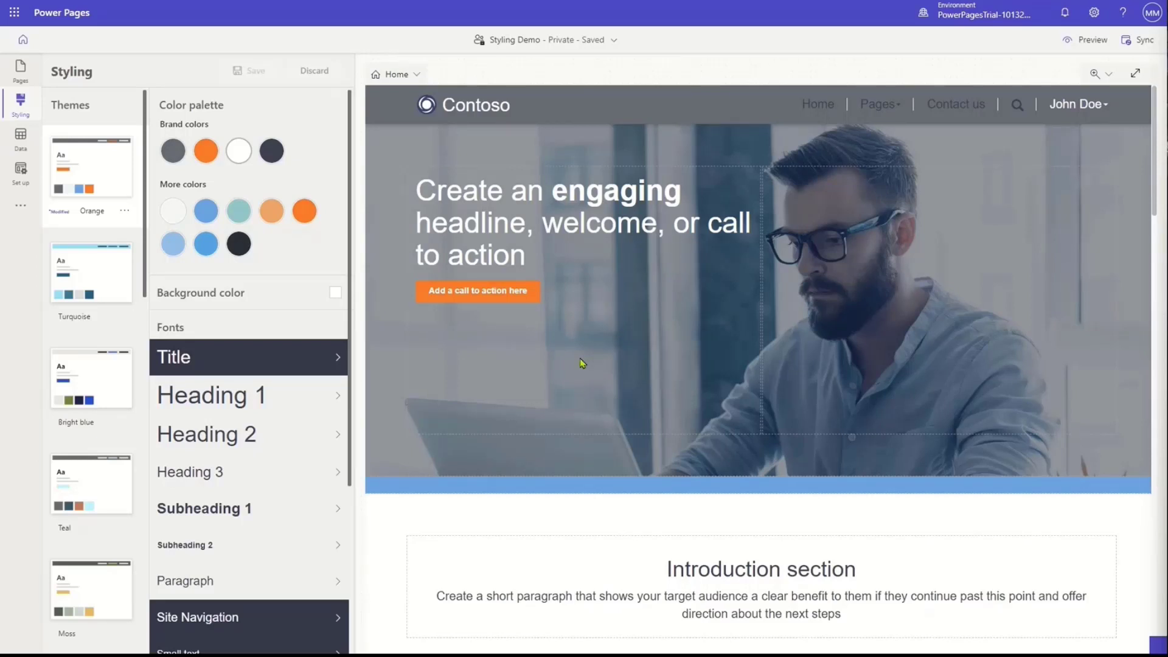
- Return to the Pages workspace and reopen the Home page's code in Visual Studio Code for the Web
click(21, 72)
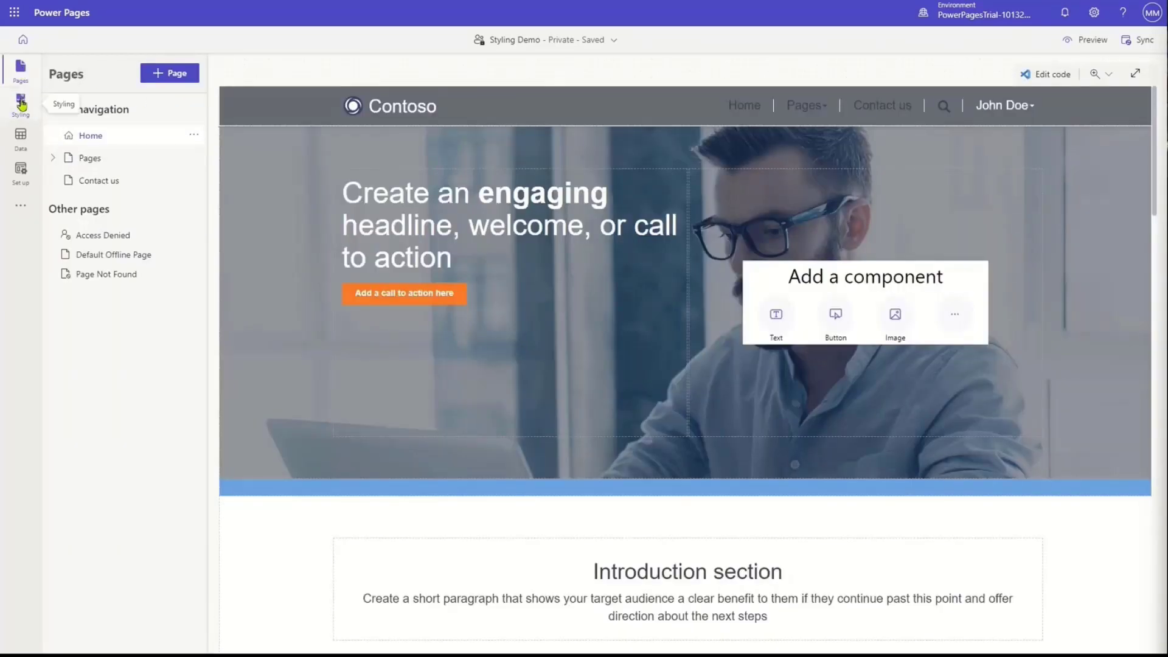
click(1037, 74)
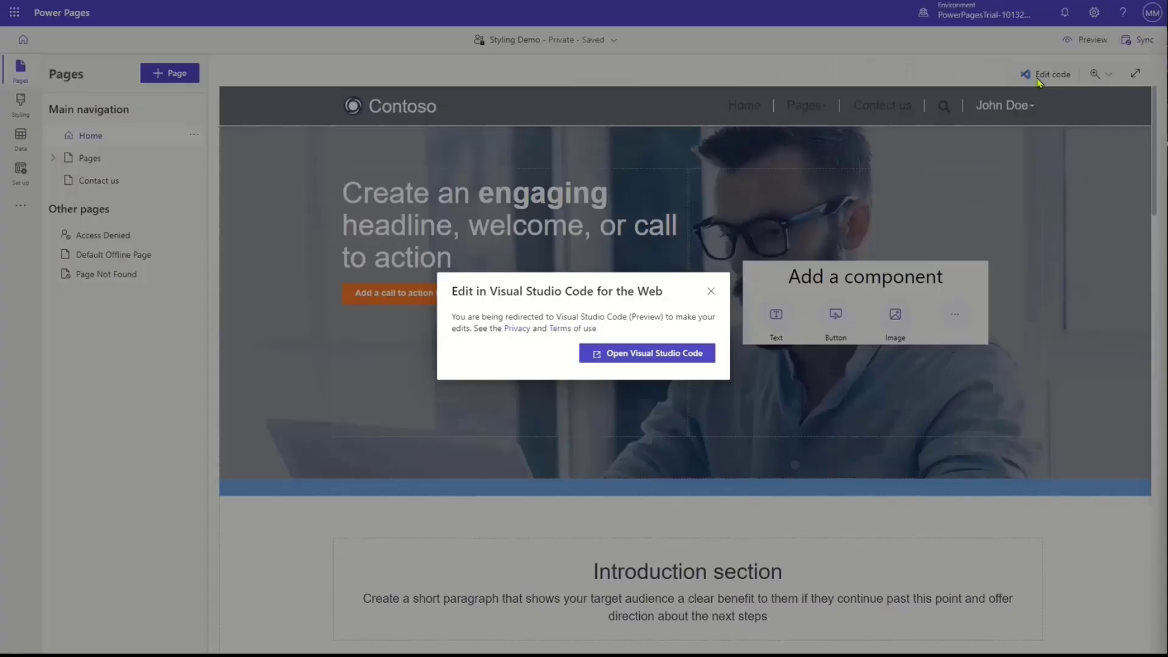
click(636, 351)
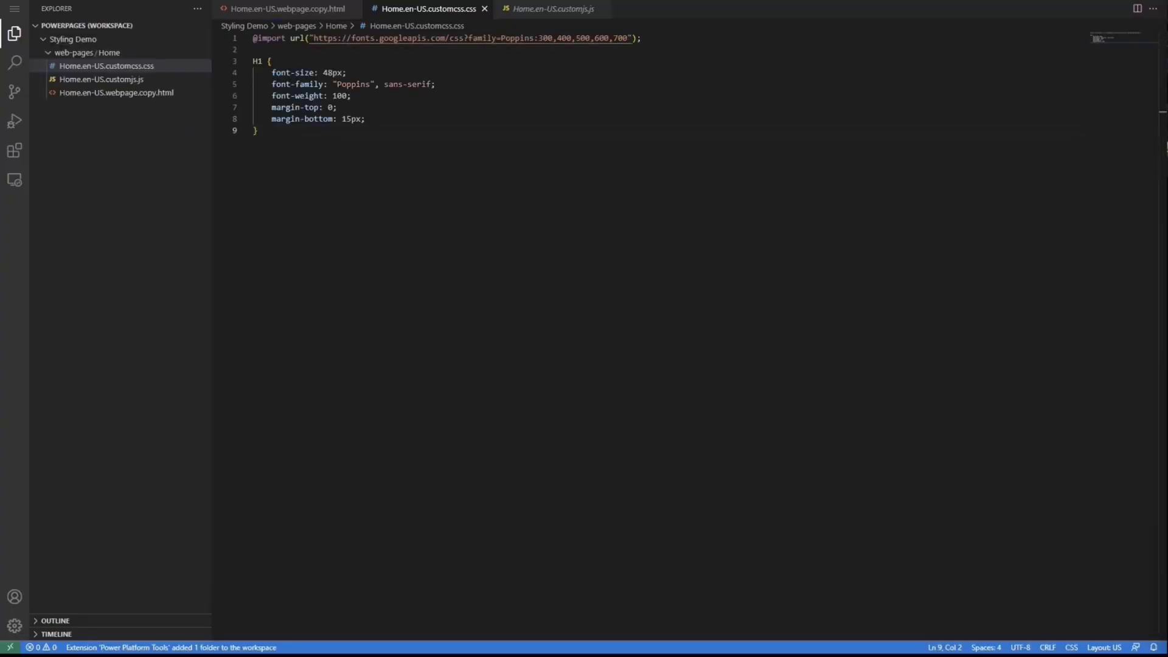
- Replace all of Home.en-US.customcss.css with the copied stylesheet that adds p, .button1, navbar and .glyphicon-search rules, and save the file
key(ctrl+a)
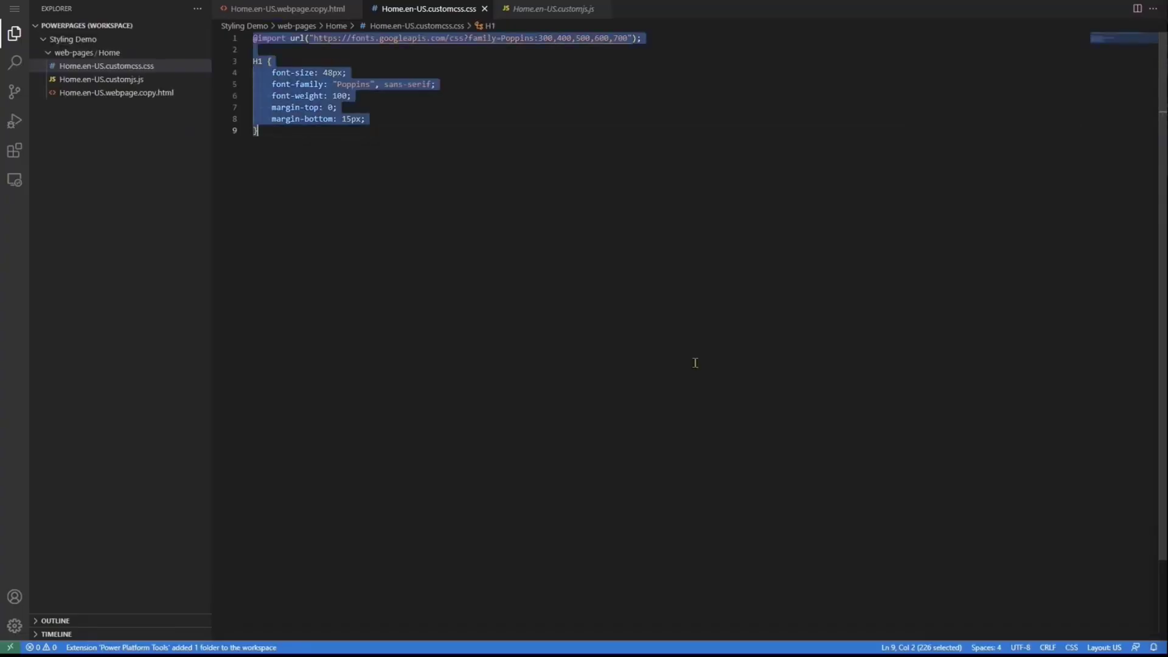
key(ctrl+v)
scroll(716, 382, up, 3)
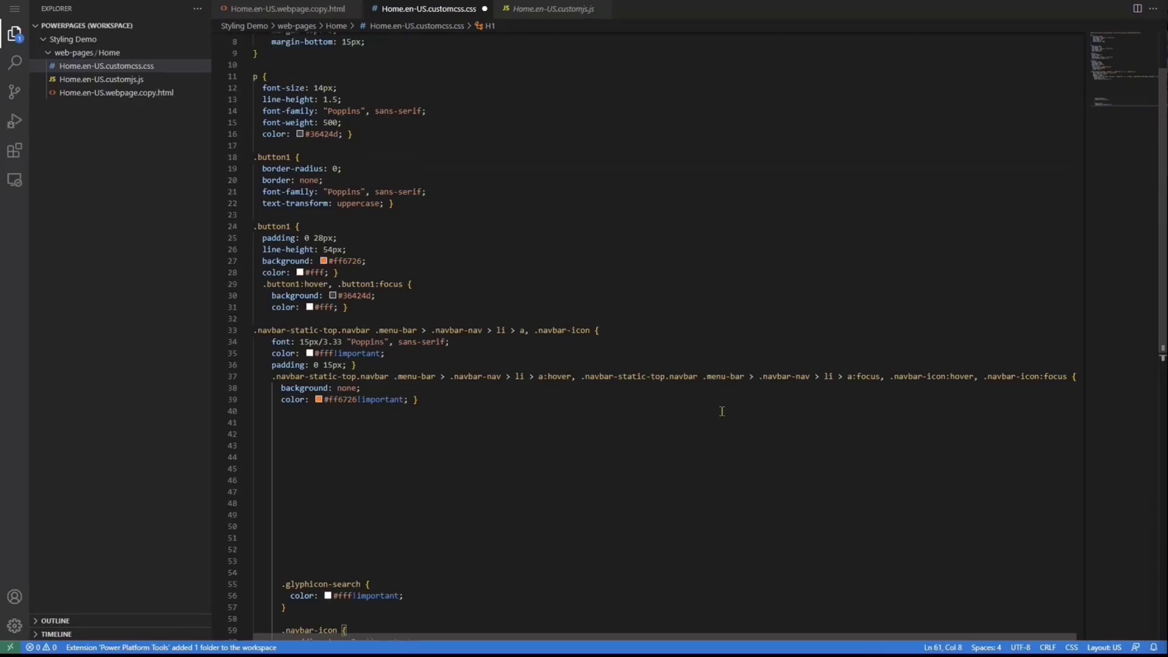
scroll(716, 383, up, 1)
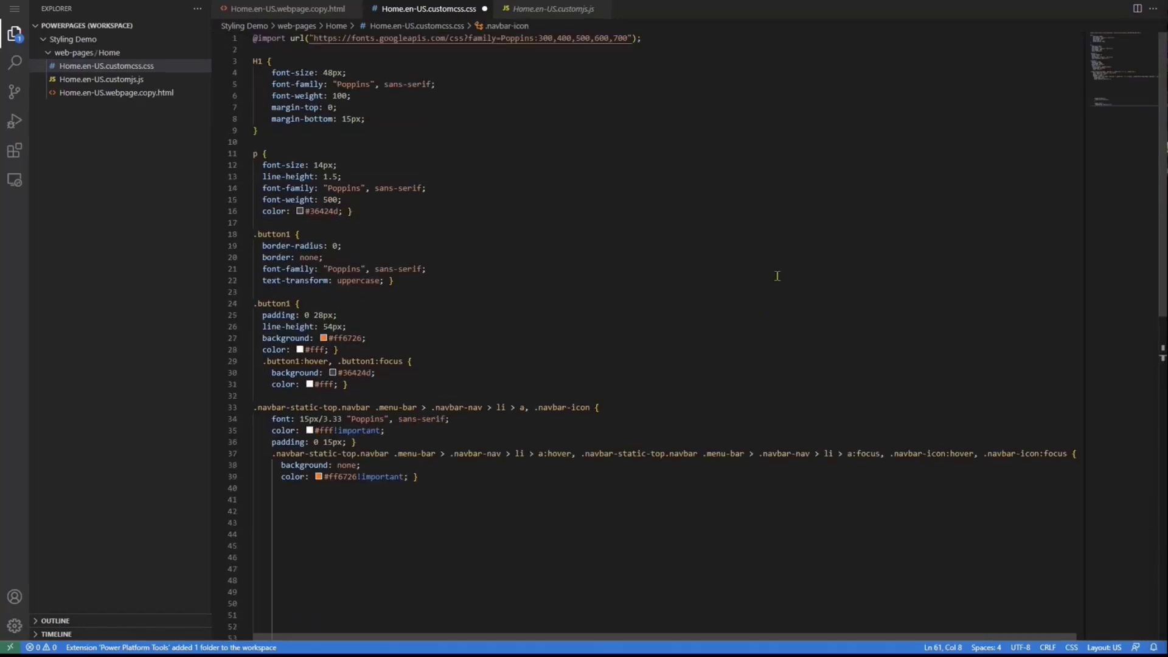
key(ctrl+s)
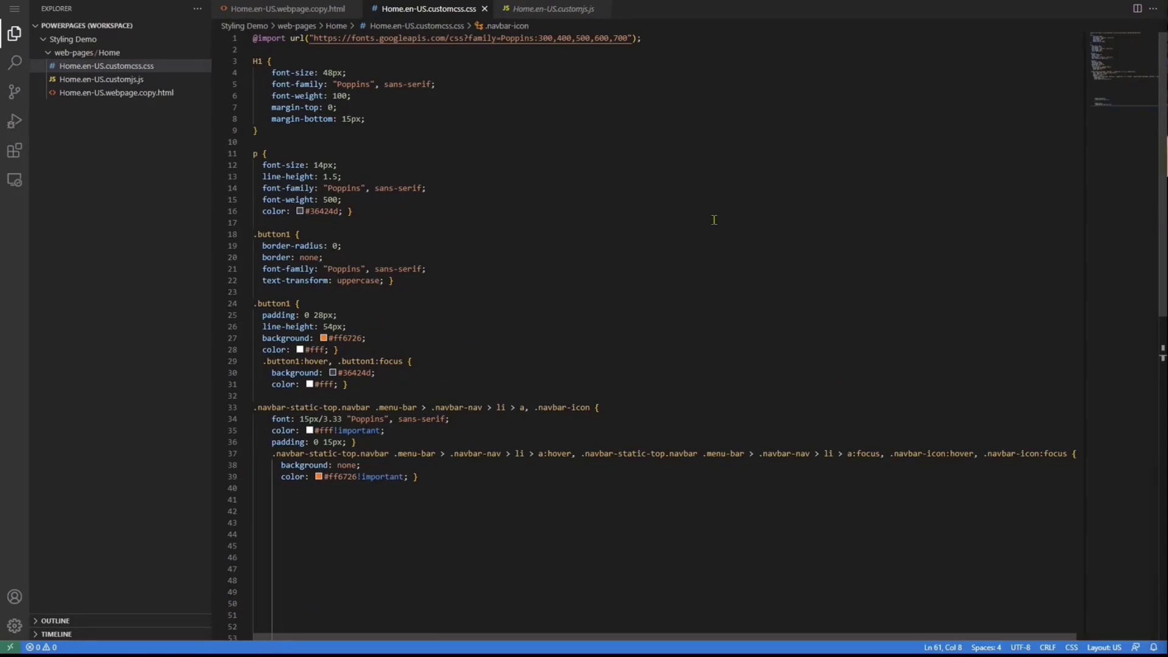
- Switch to the Power Pages design studio, sync the new CSS rules and open the desktop preview of the site
mouse_move(210, 3)
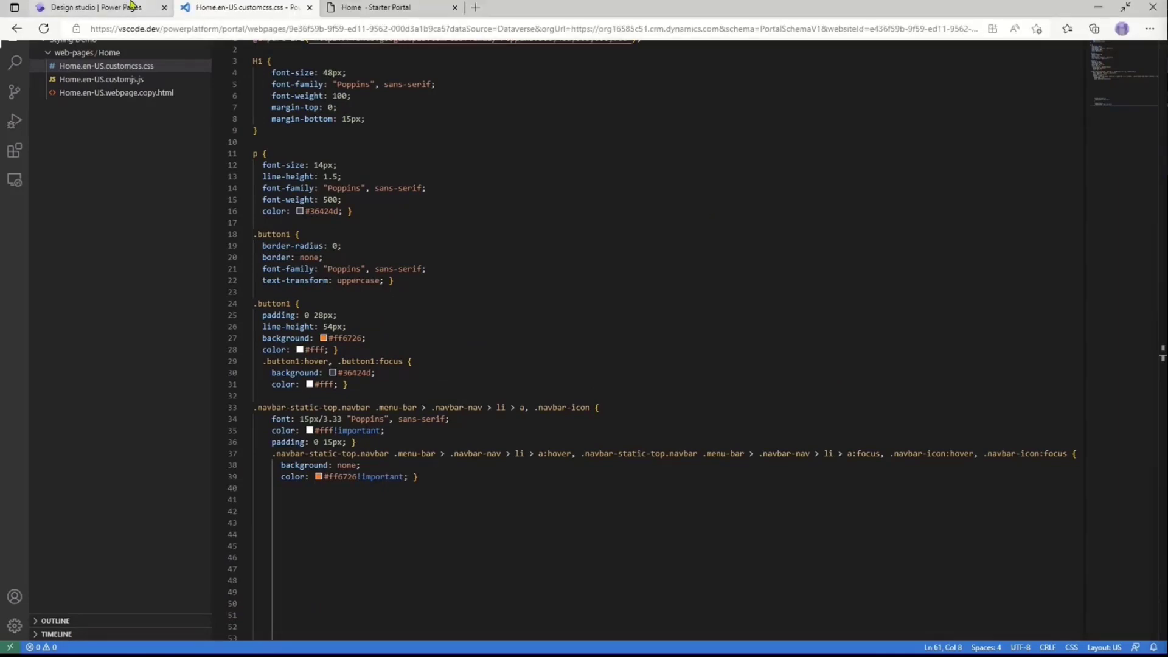
click(97, 8)
click(618, 363)
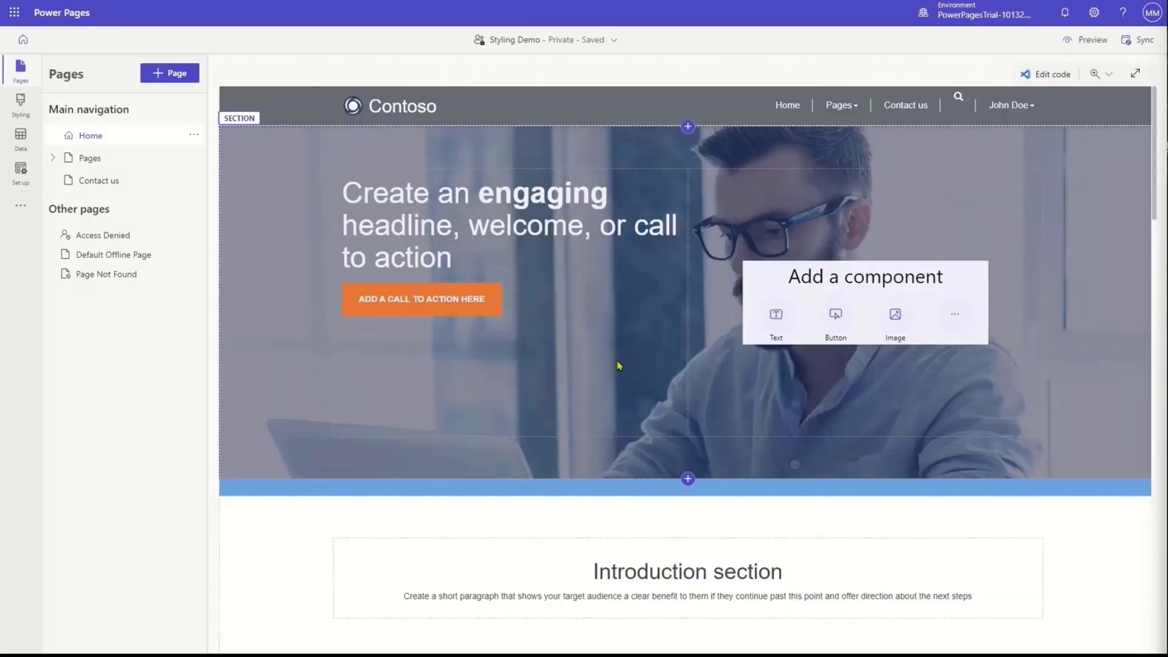
click(1079, 40)
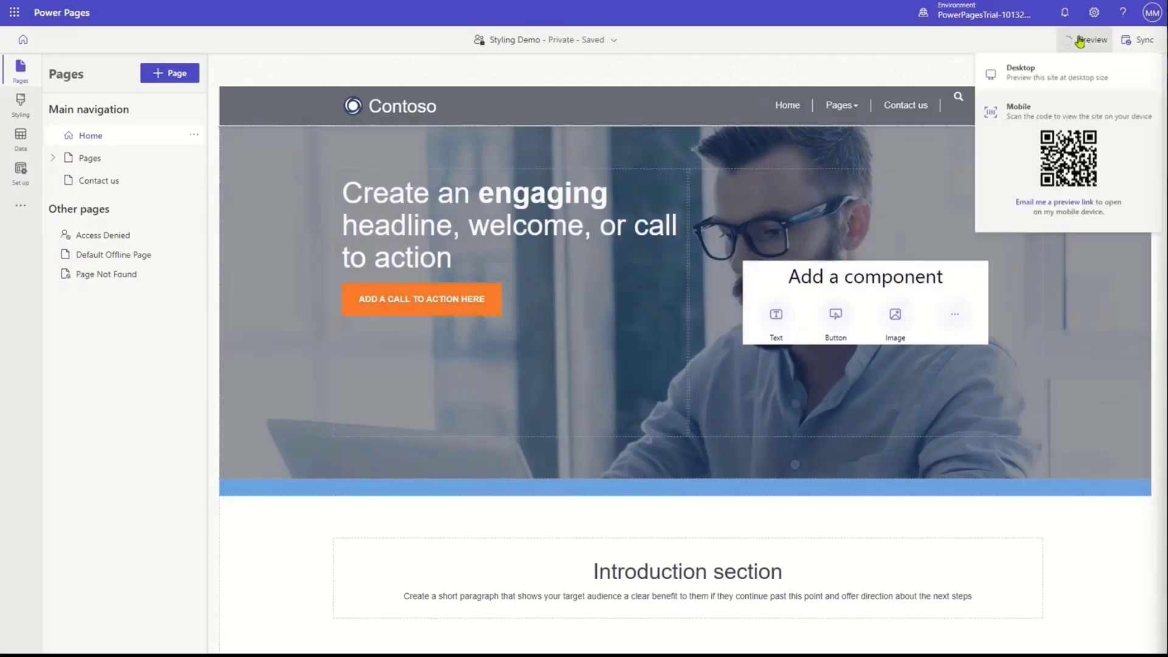
click(1069, 86)
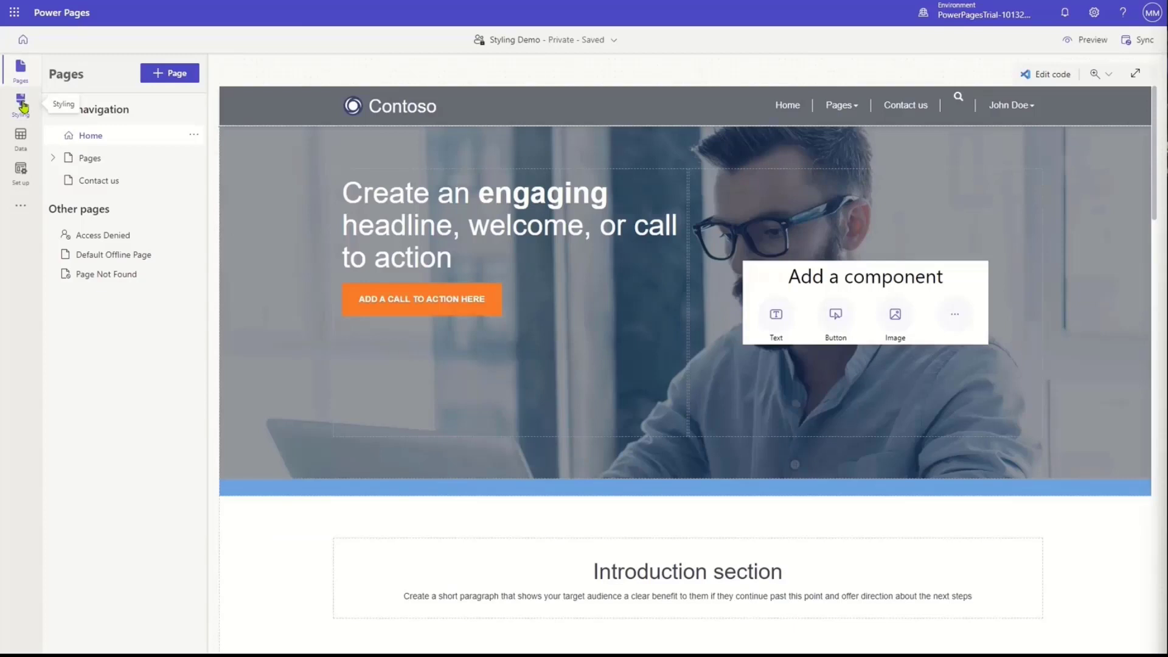
- Upload contoso.css from the Desktop as custom CSS for the Orange theme and return to its styles
click(22, 102)
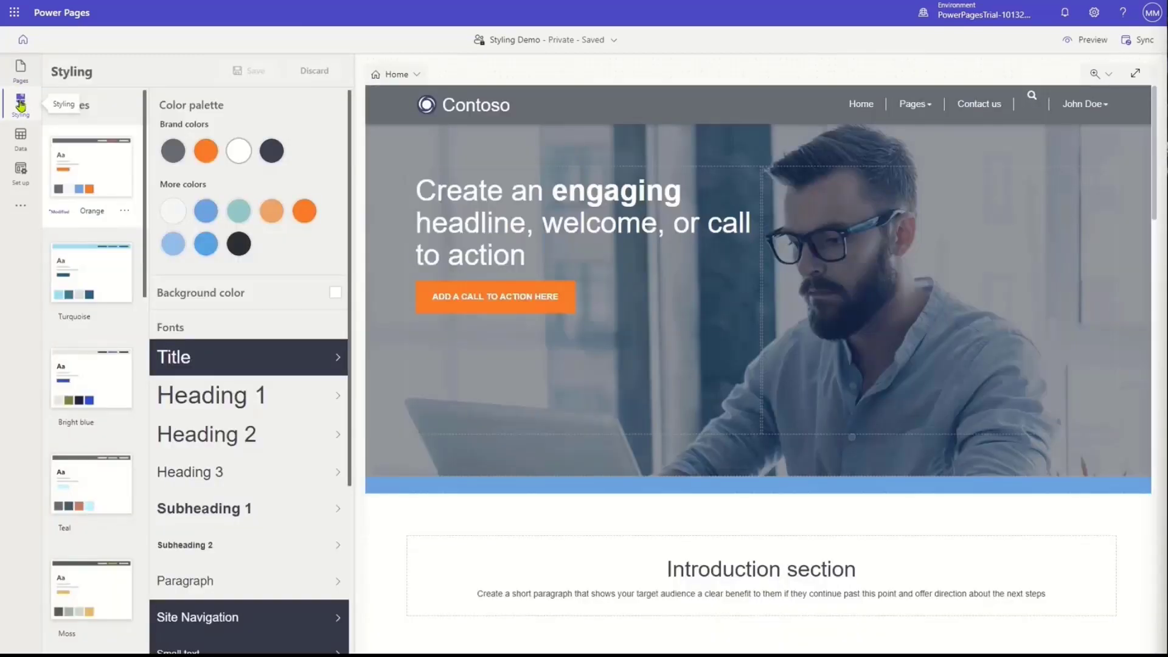
click(125, 212)
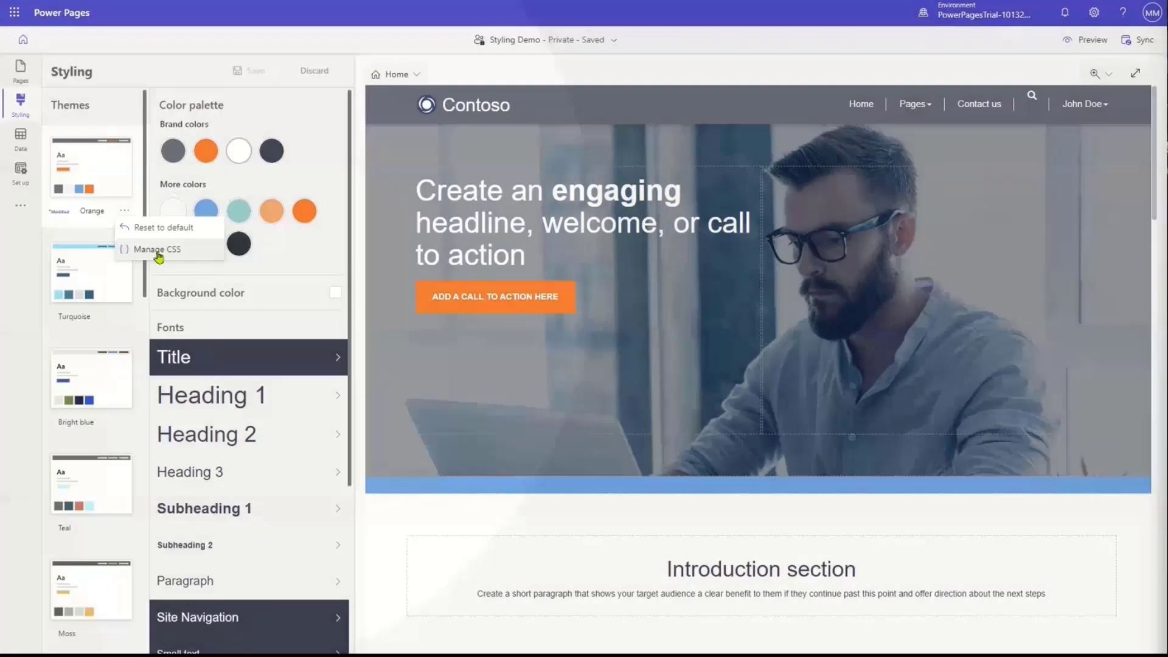
click(159, 255)
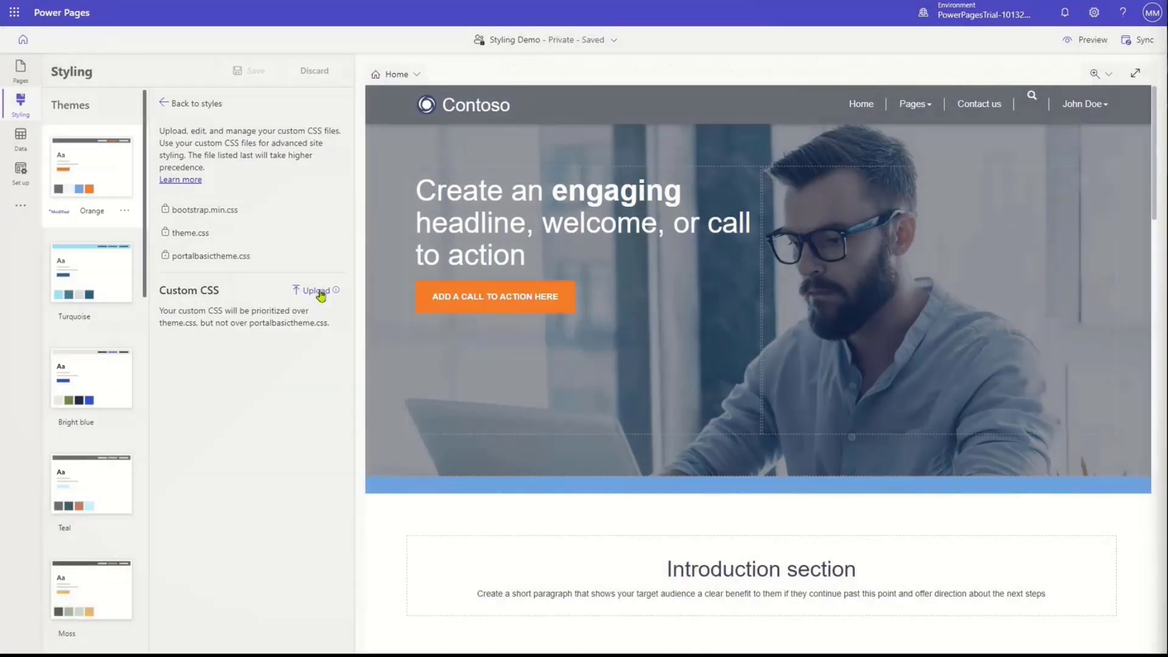
click(320, 293)
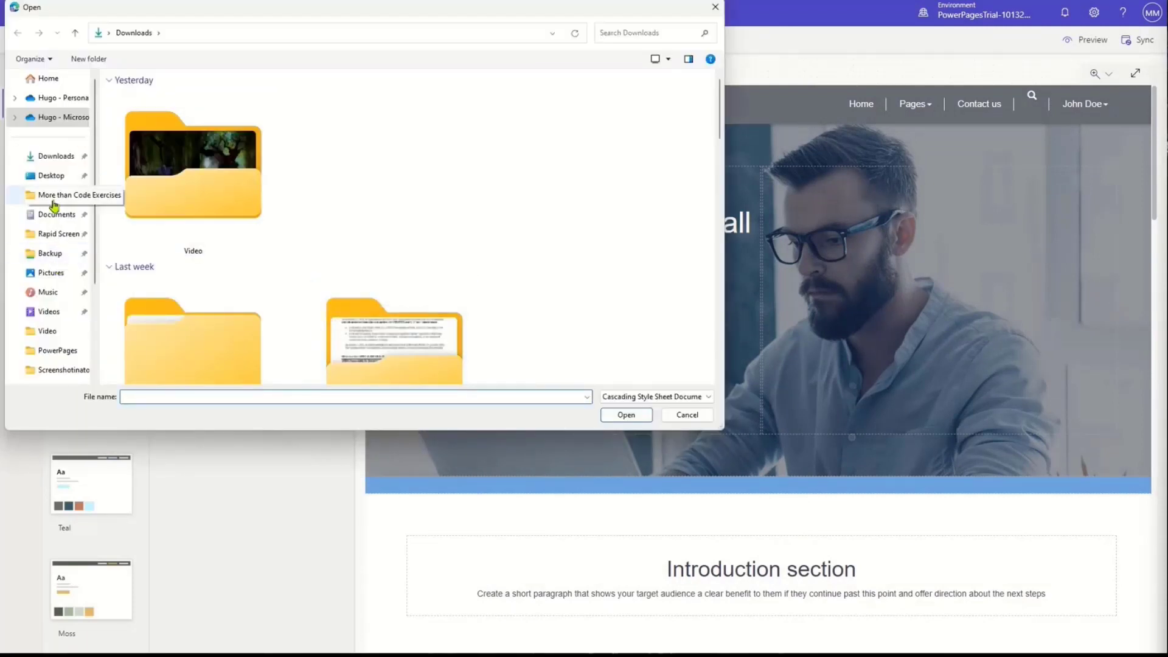
click(88, 177)
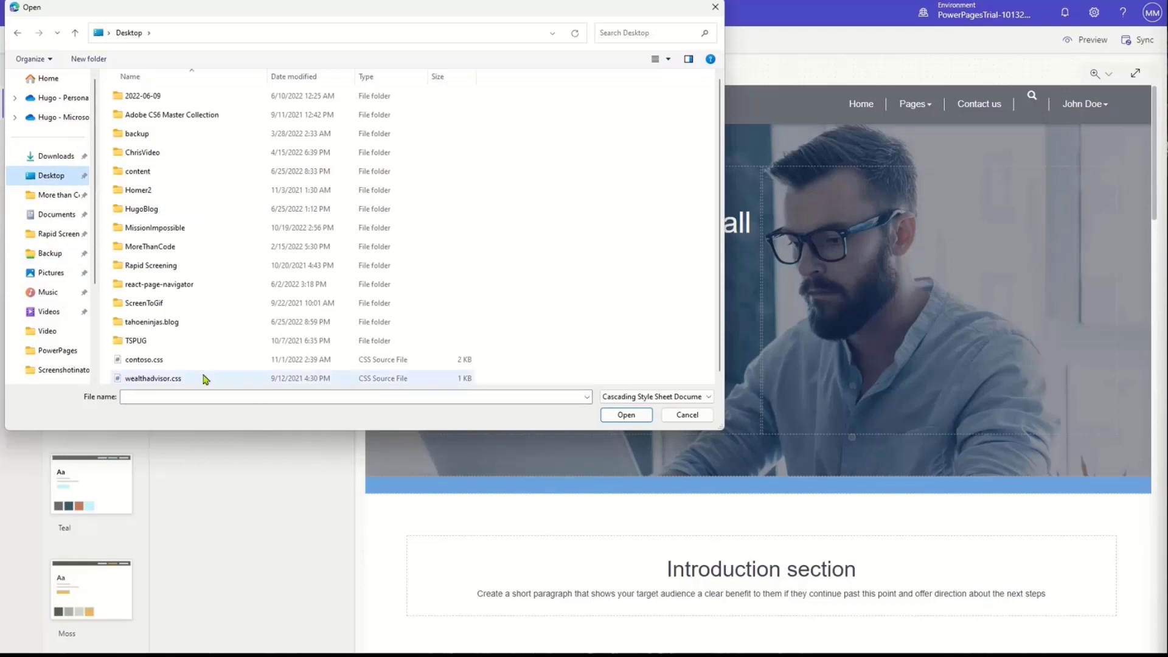
double_click(188, 360)
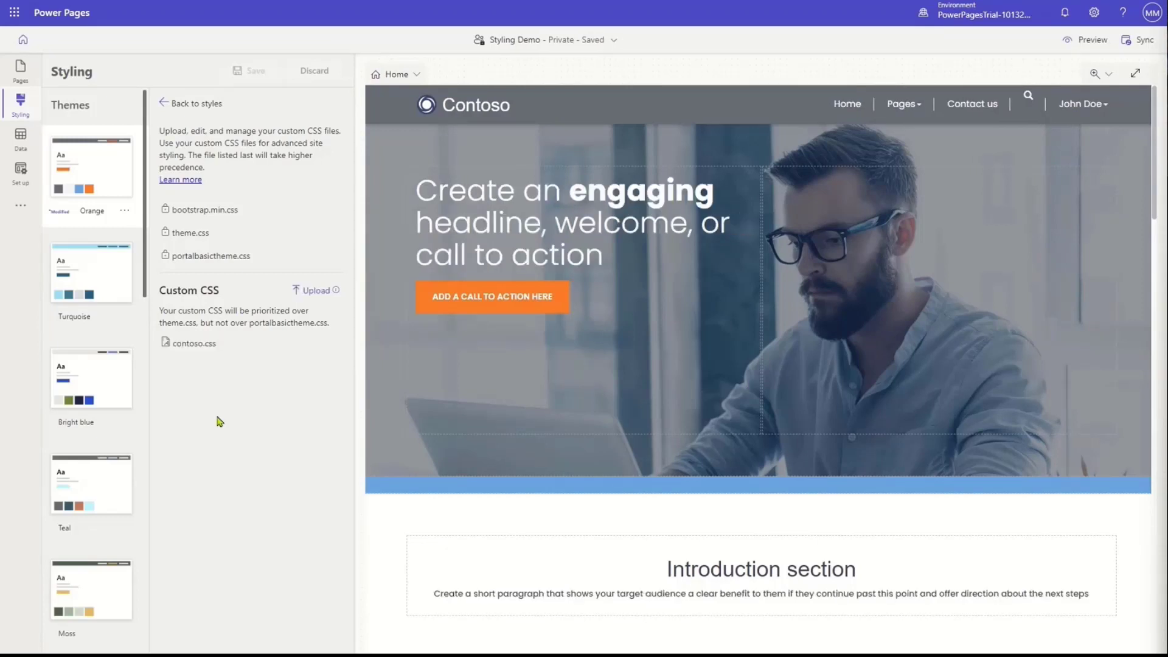
click(163, 106)
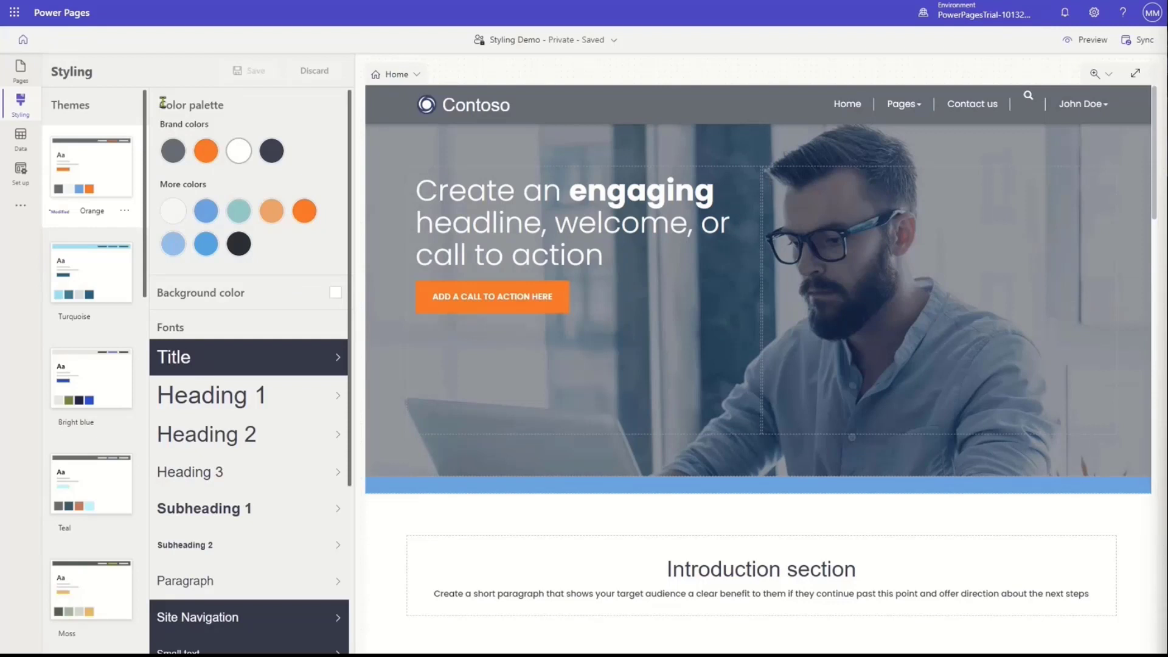
- Open the Home page's code in Visual Studio Code for the Web, clear all of Home.en-US.customcss.css and save it
click(12, 70)
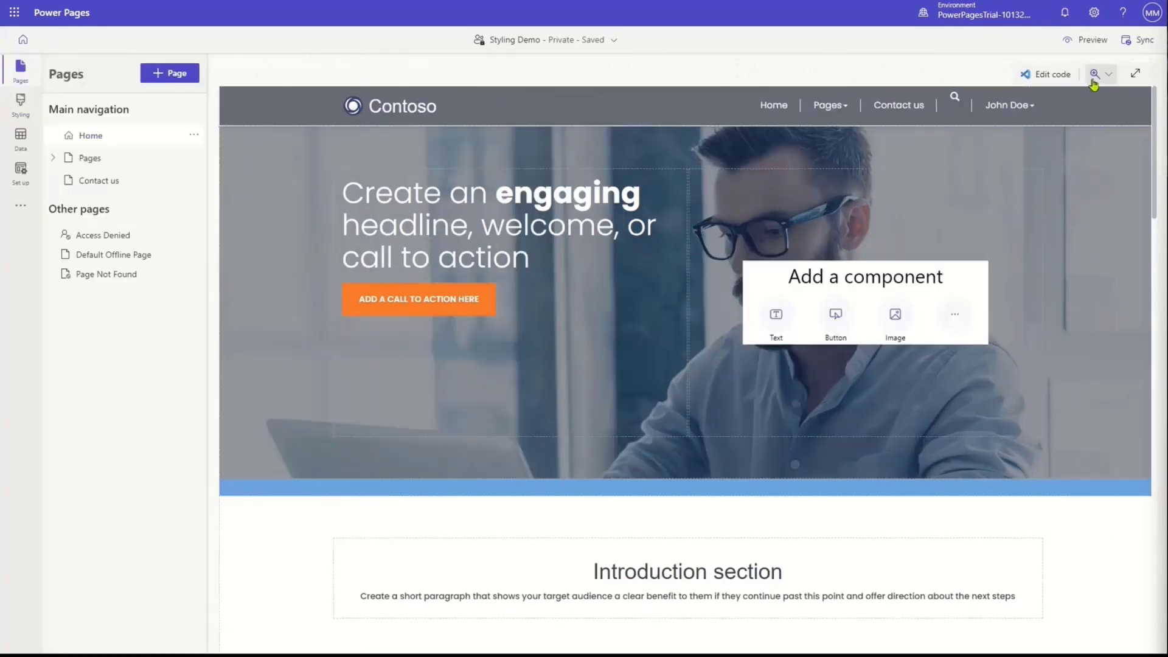
click(1050, 74)
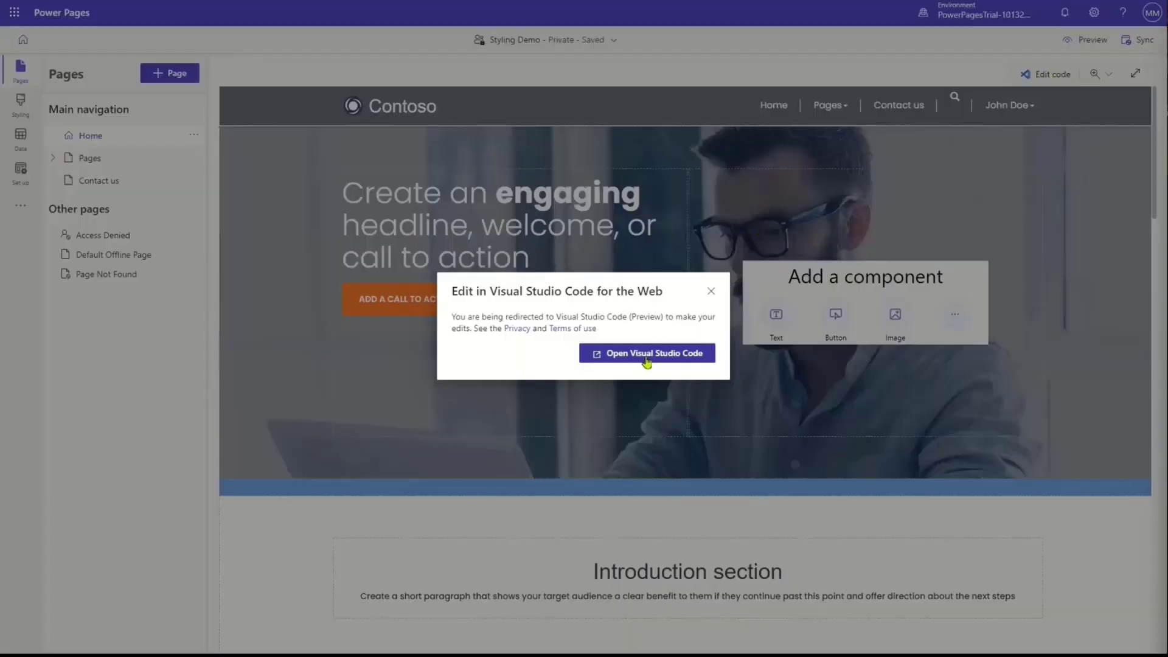
click(672, 350)
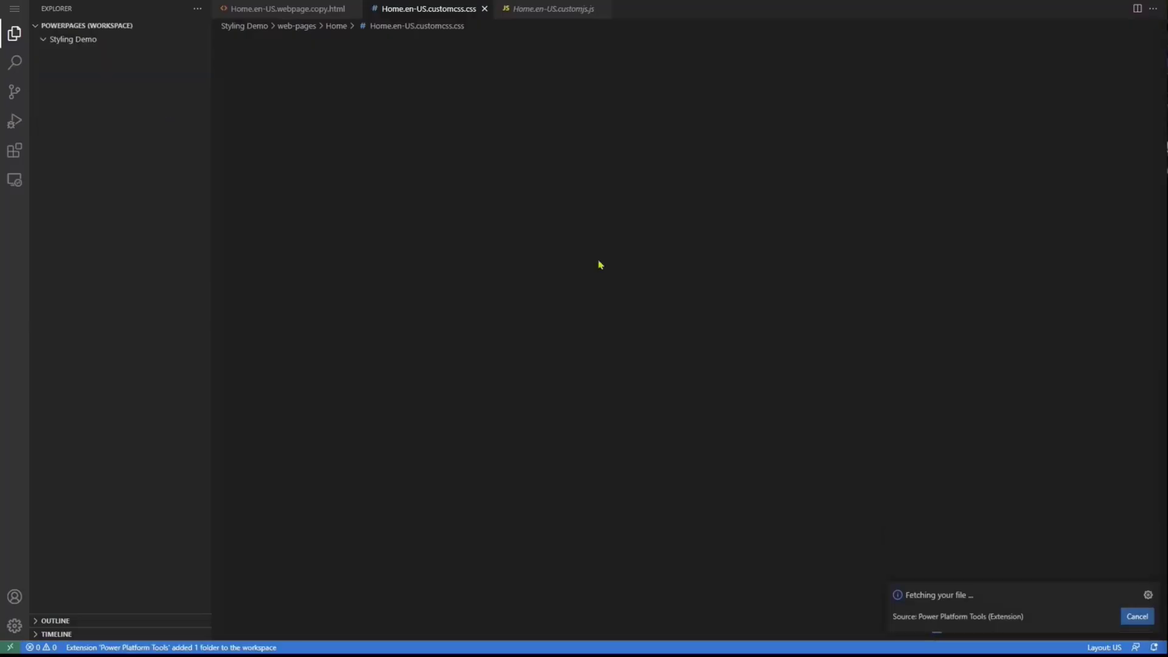
click(509, 184)
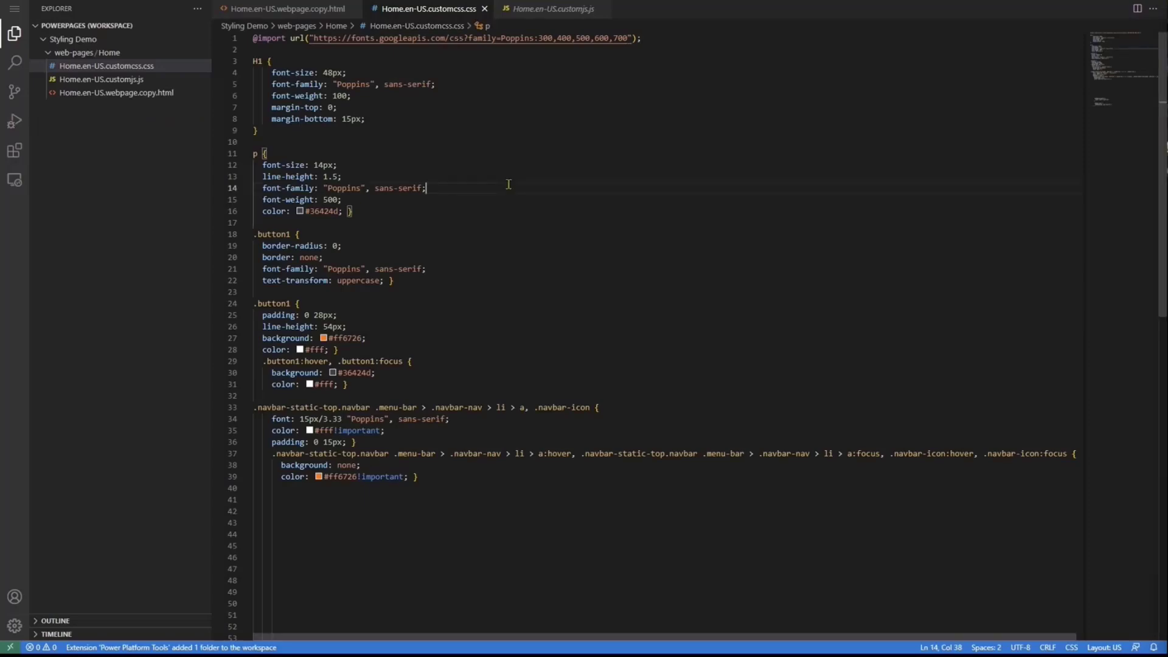
key(ctrl+a)
key(BackSpace)
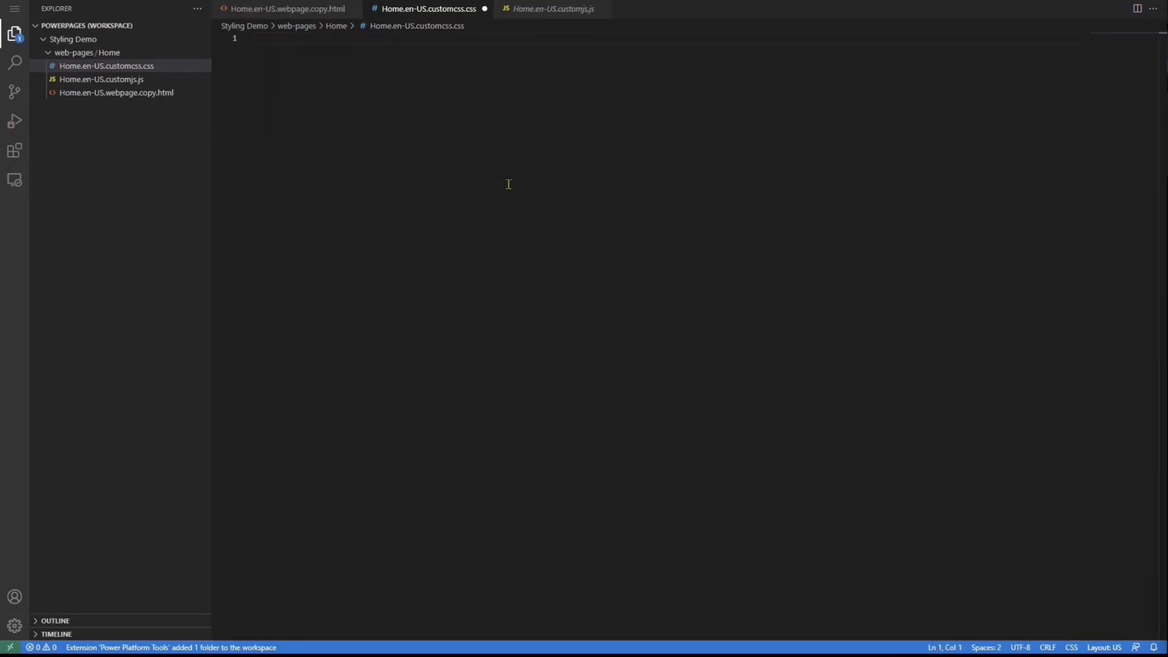
key(ctrl+s)
- Switch to the Power Pages design studio, sync the emptied page stylesheet and look over the full home page in the site preview
mouse_move(365, 5)
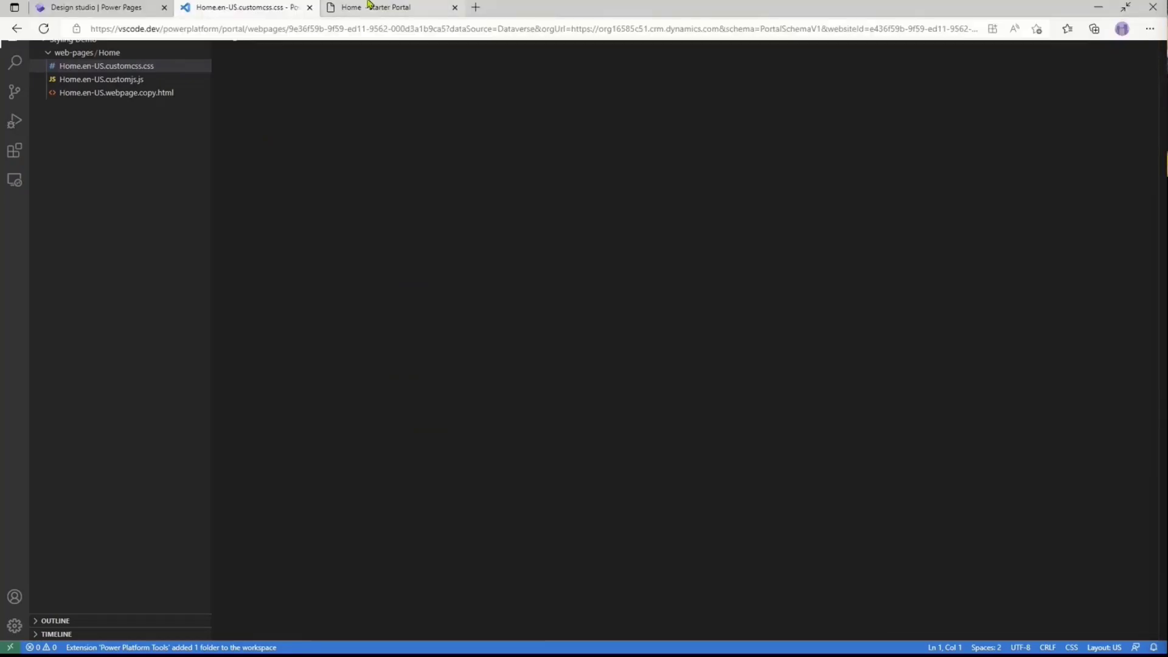
click(113, 7)
click(628, 360)
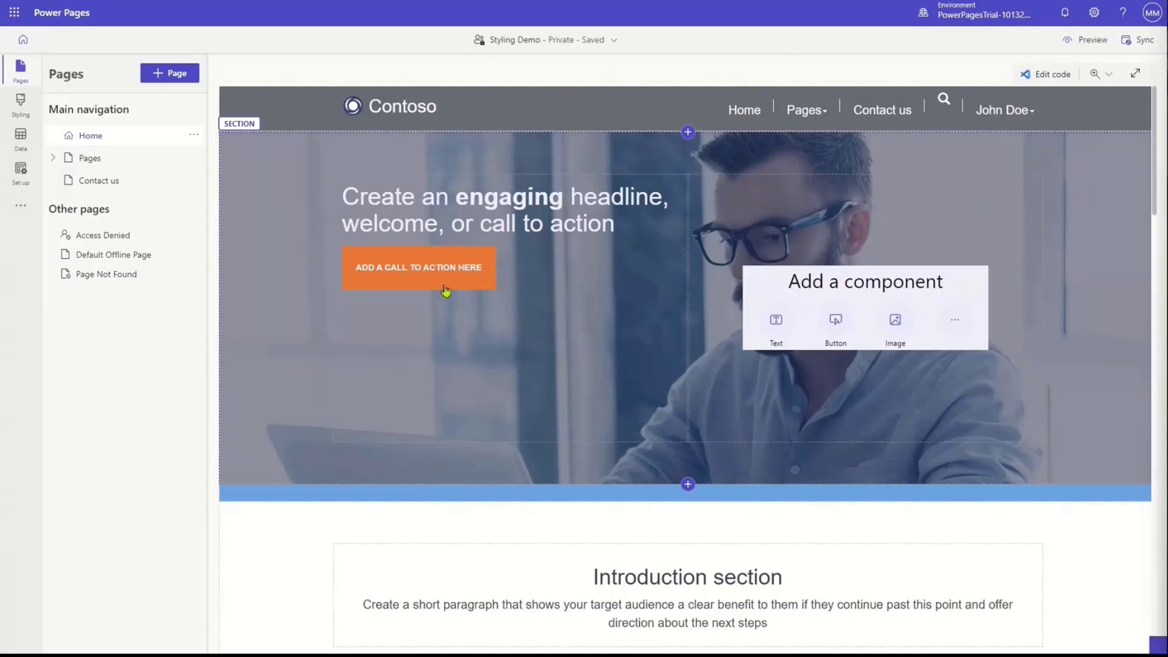
click(1086, 44)
click(1060, 73)
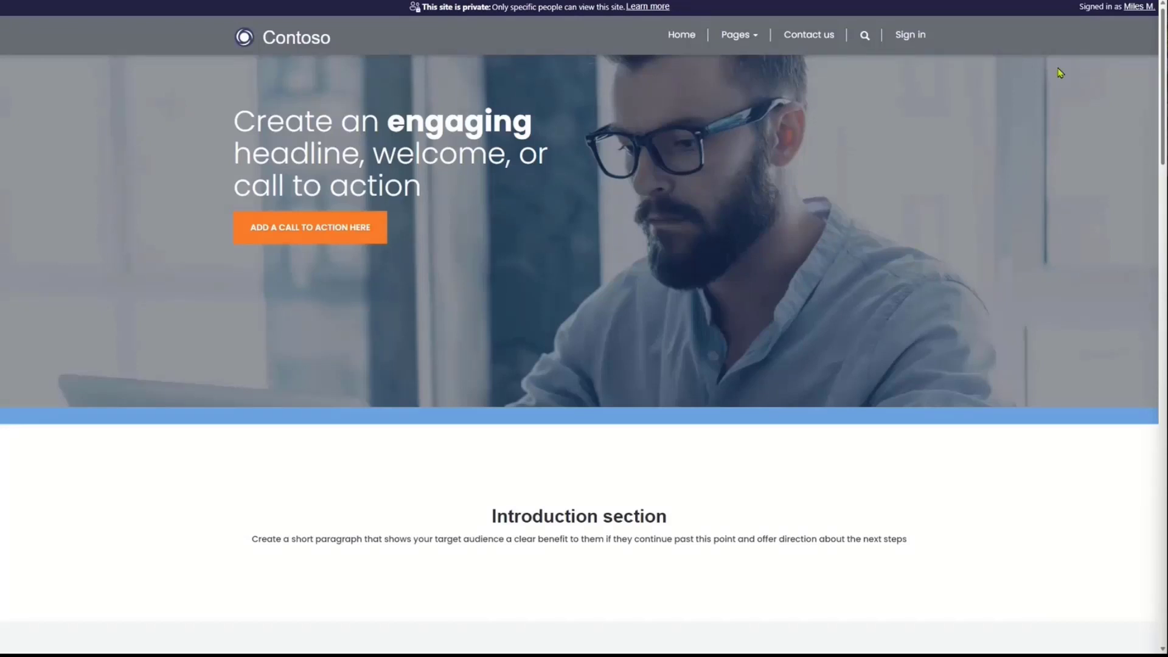
scroll(399, 352, down, 7)
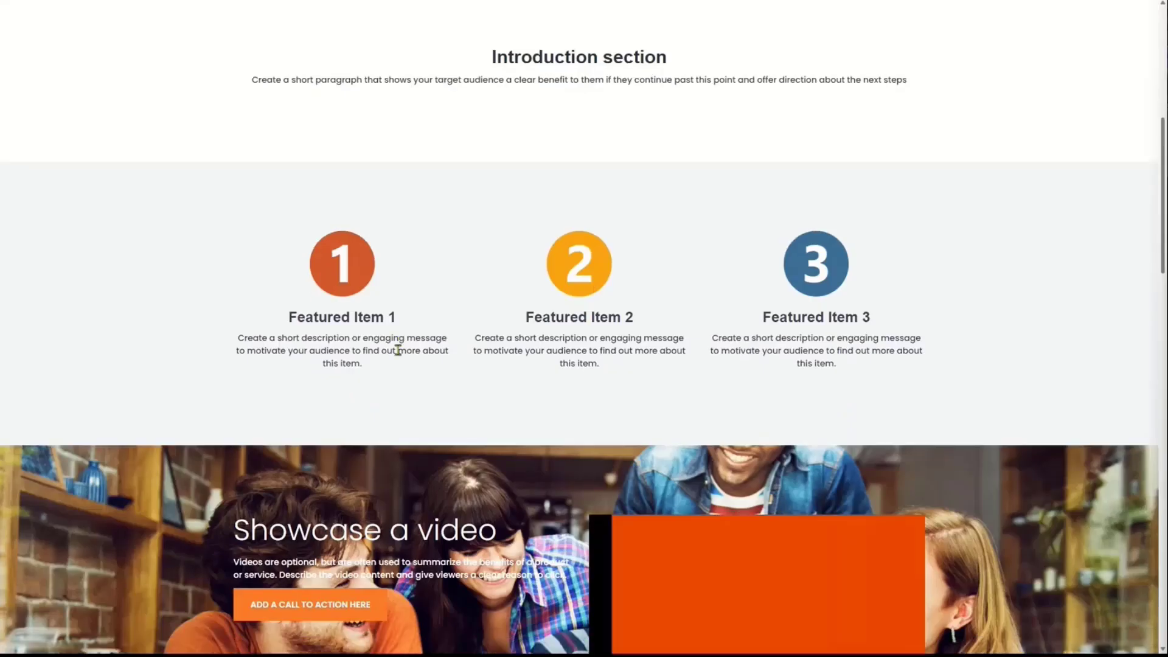
scroll(398, 351, down, 7)
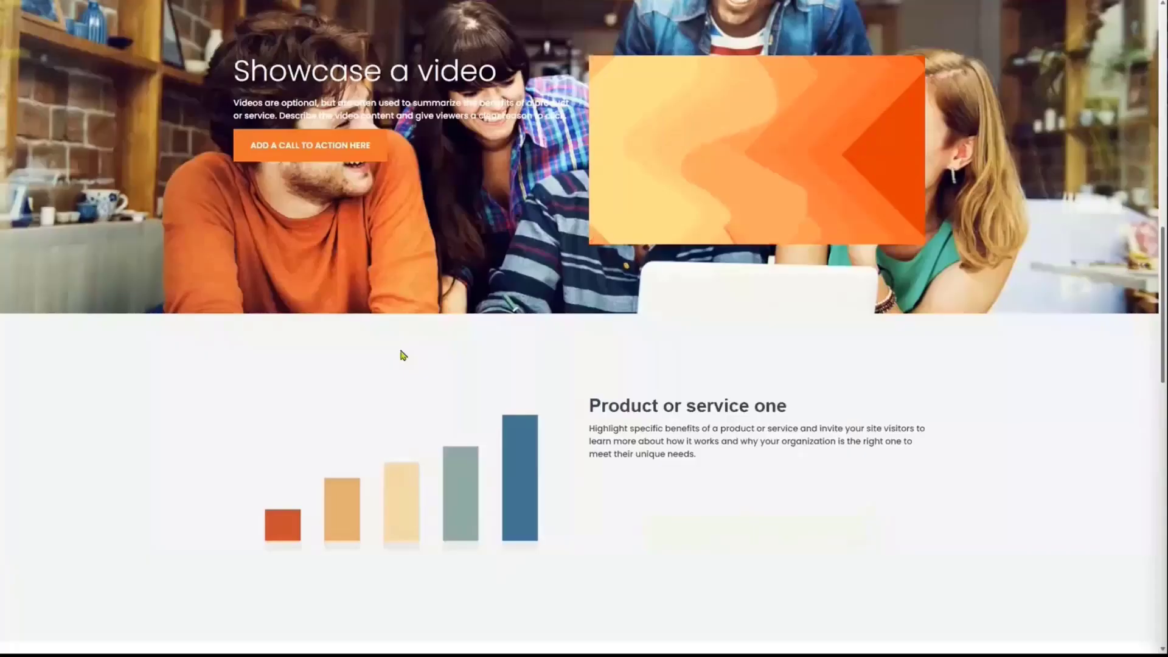
scroll(402, 354, down, 4)
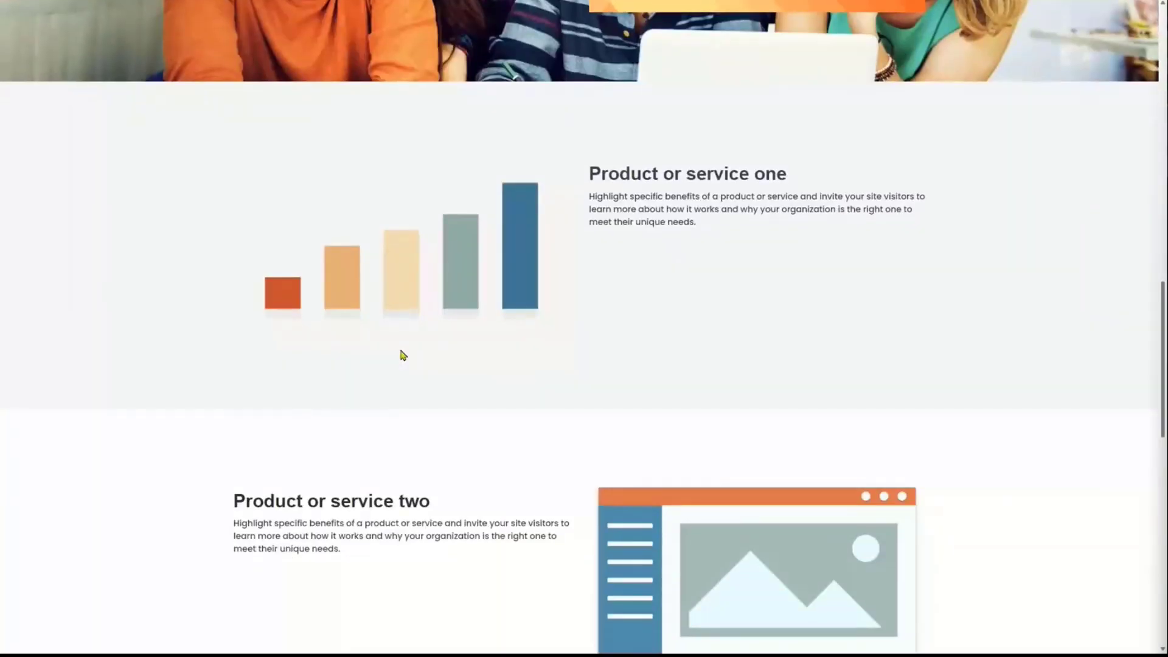
scroll(401, 355, down, 13)
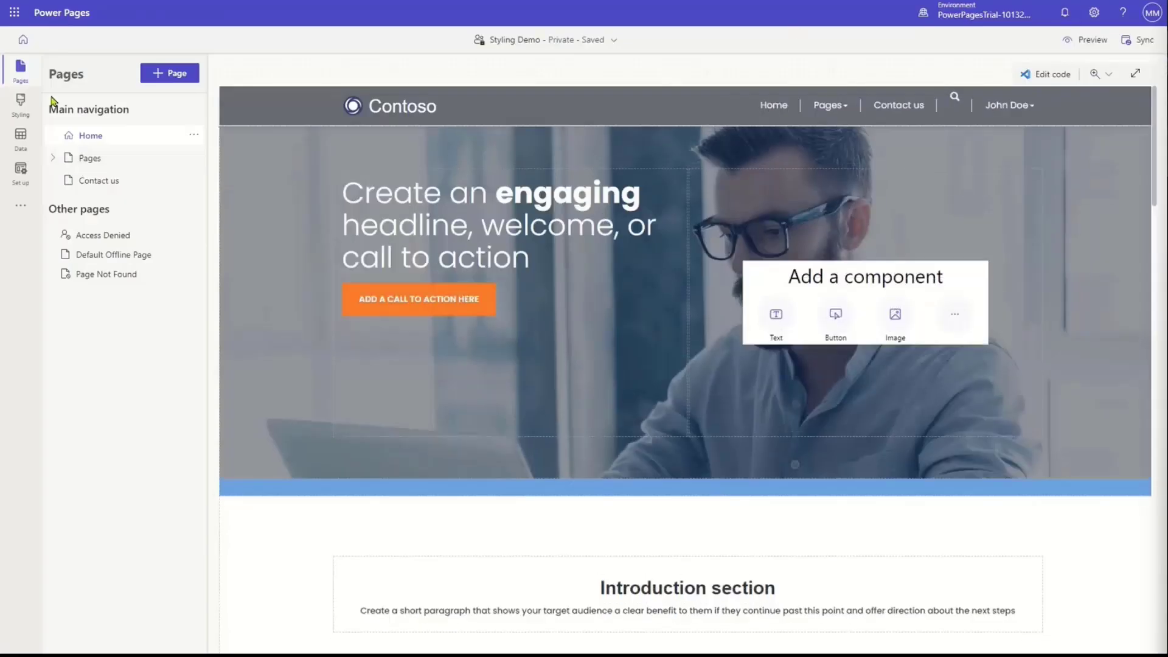
- Add contoso-moar.css from the Desktop to the Orange theme's custom CSS files
click(20, 105)
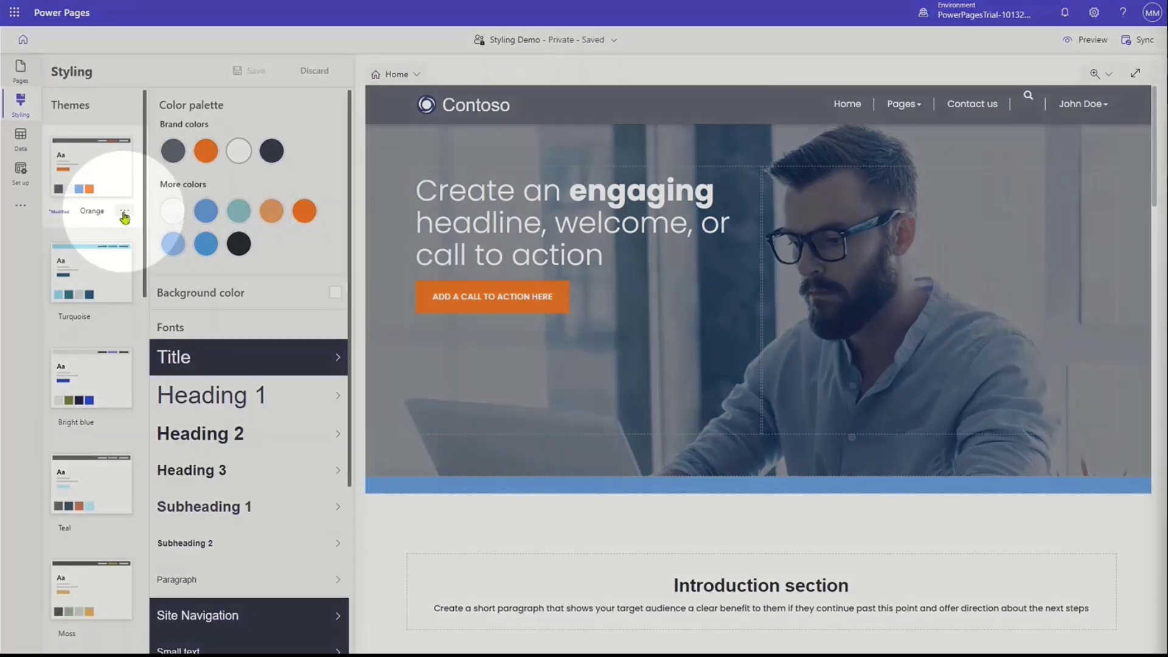
click(124, 214)
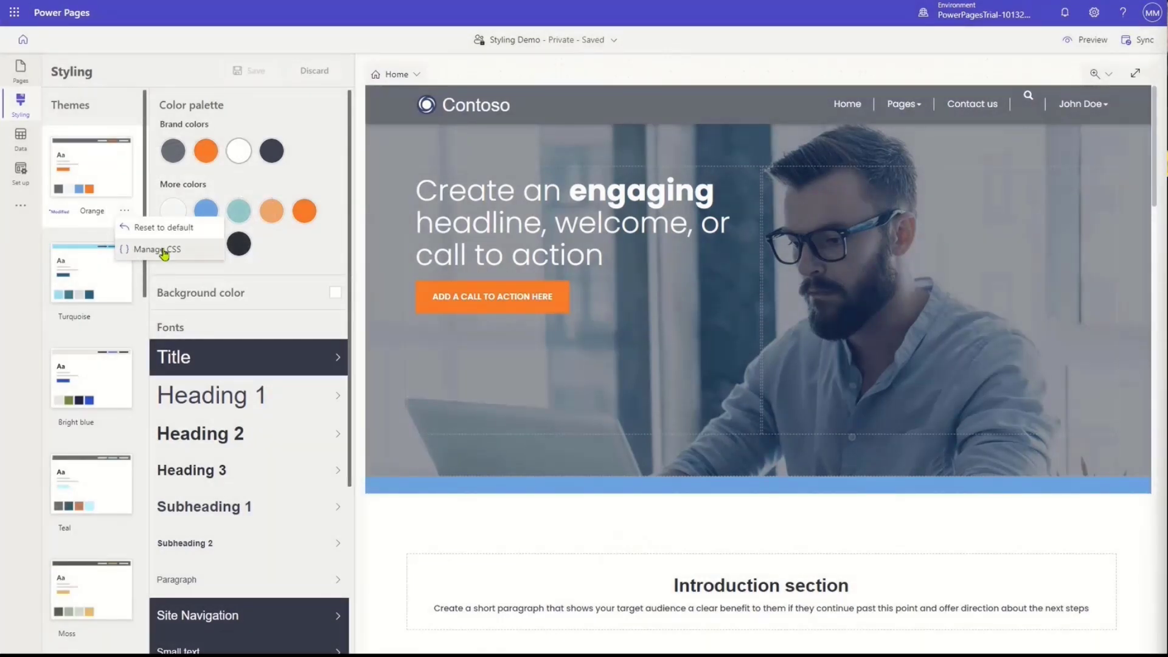
click(163, 251)
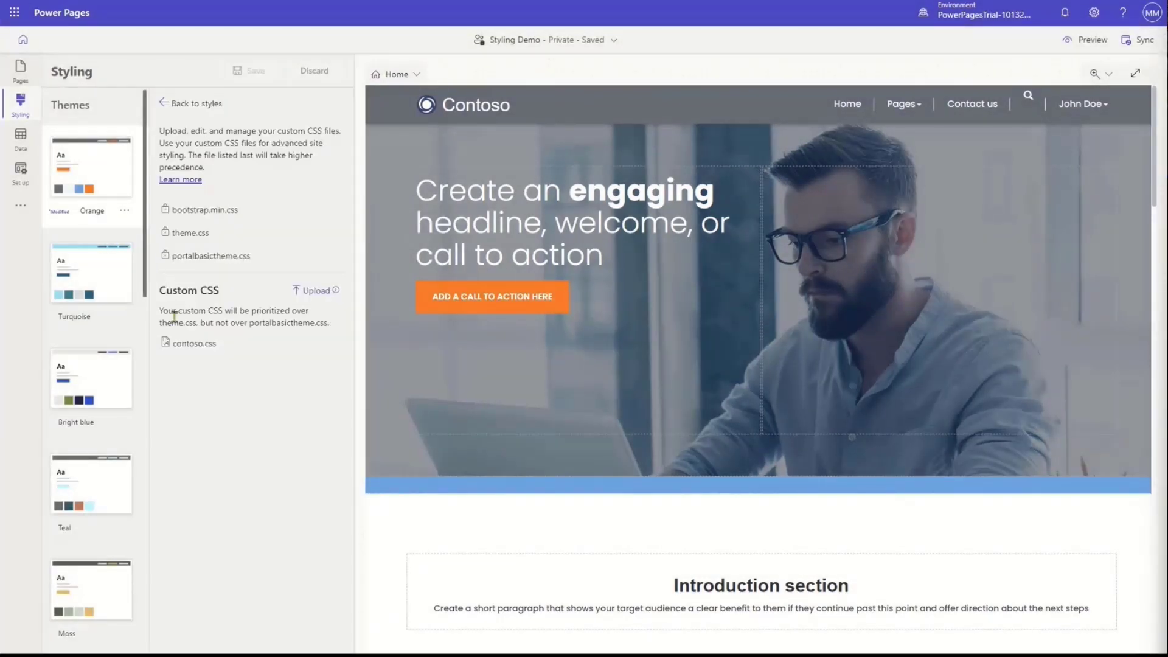
click(309, 291)
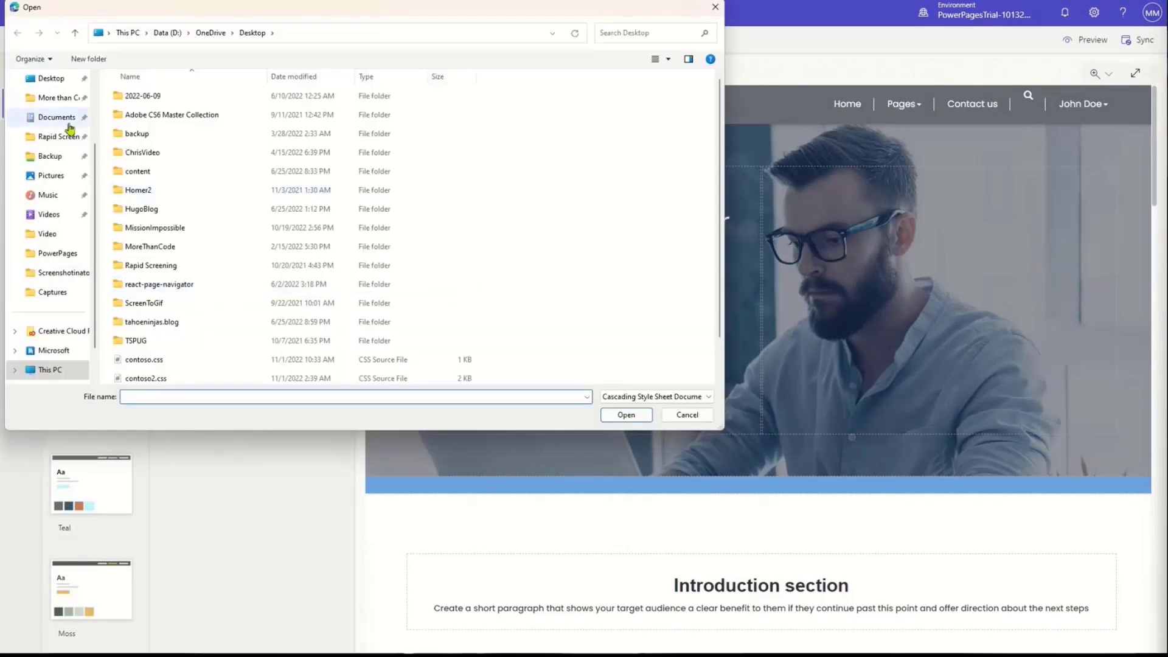
click(53, 77)
scroll(260, 302, down, 1)
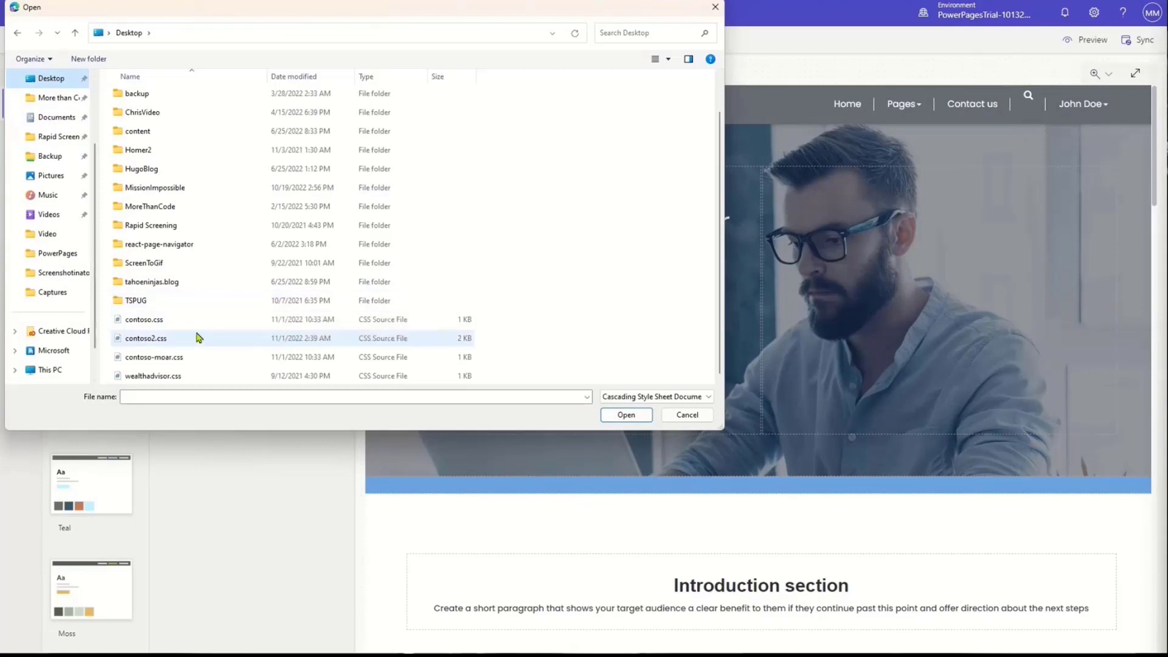
click(186, 358)
double_click(186, 358)
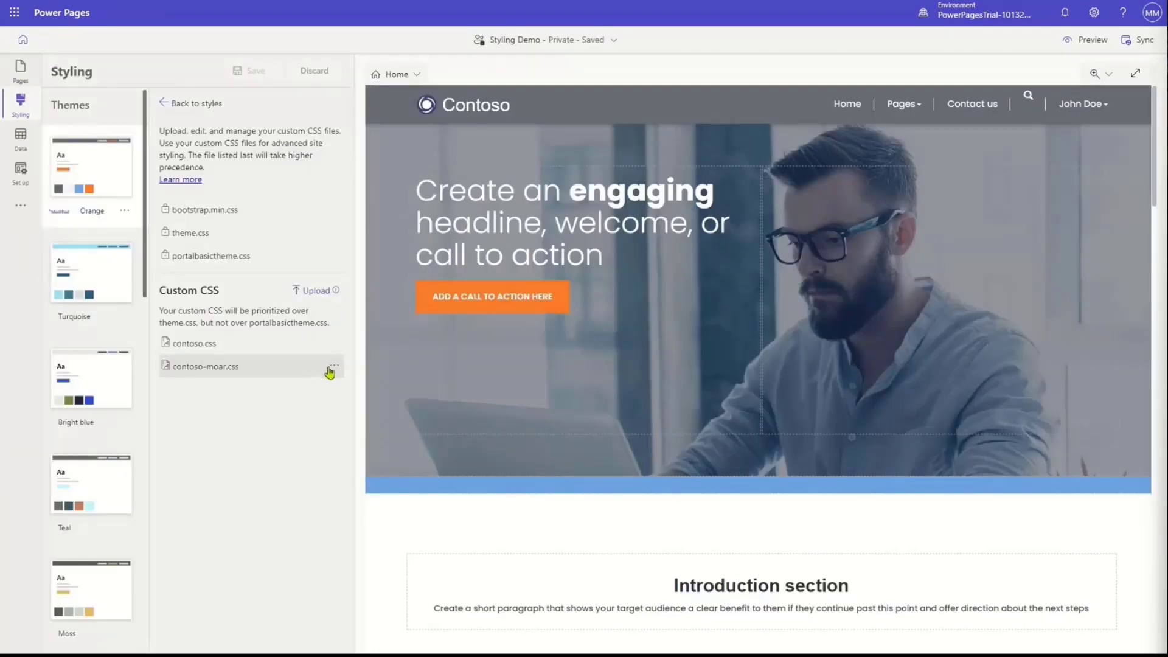
- Move contoso-moar.css above contoso.css in the custom CSS order and move it back below
click(333, 367)
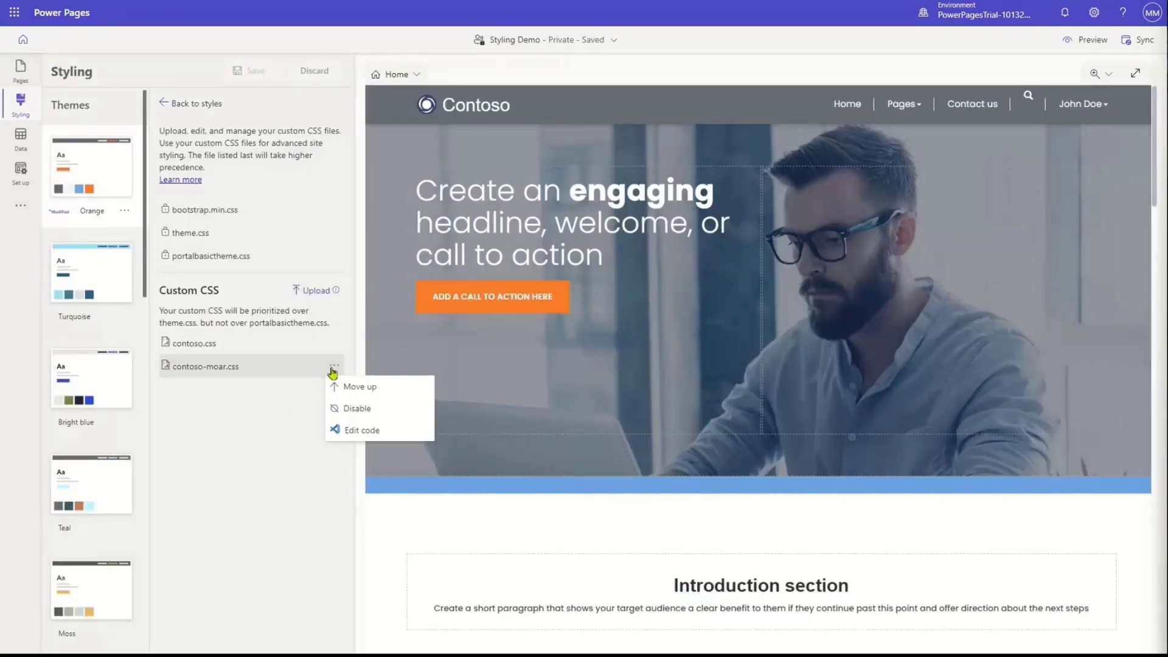
click(407, 393)
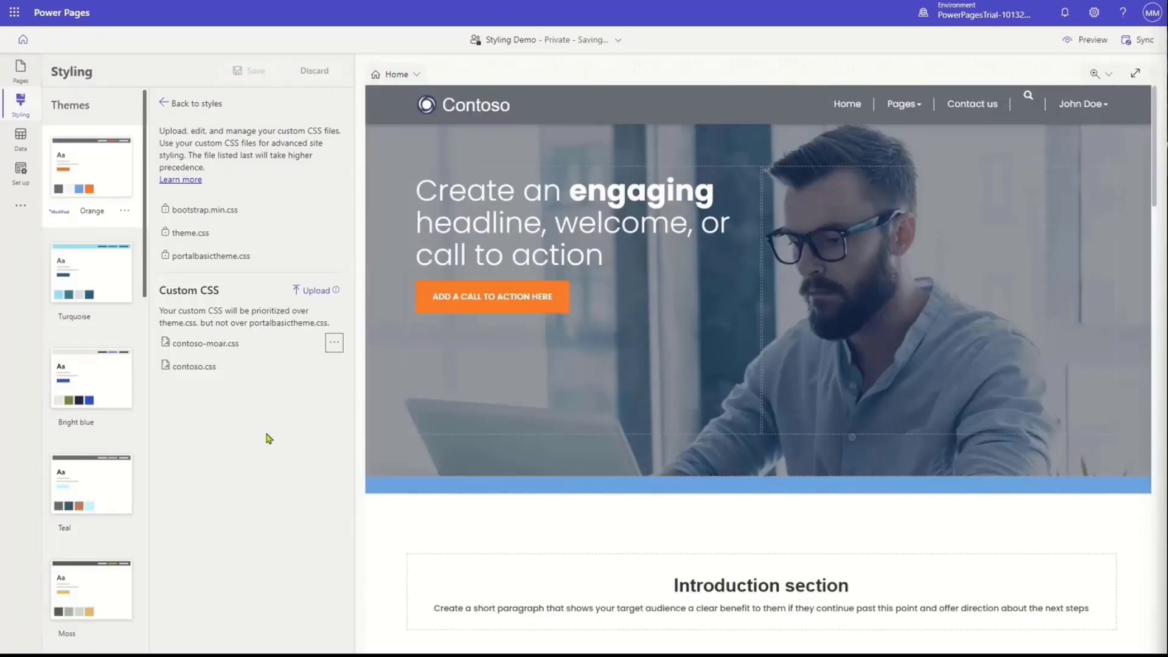
click(337, 345)
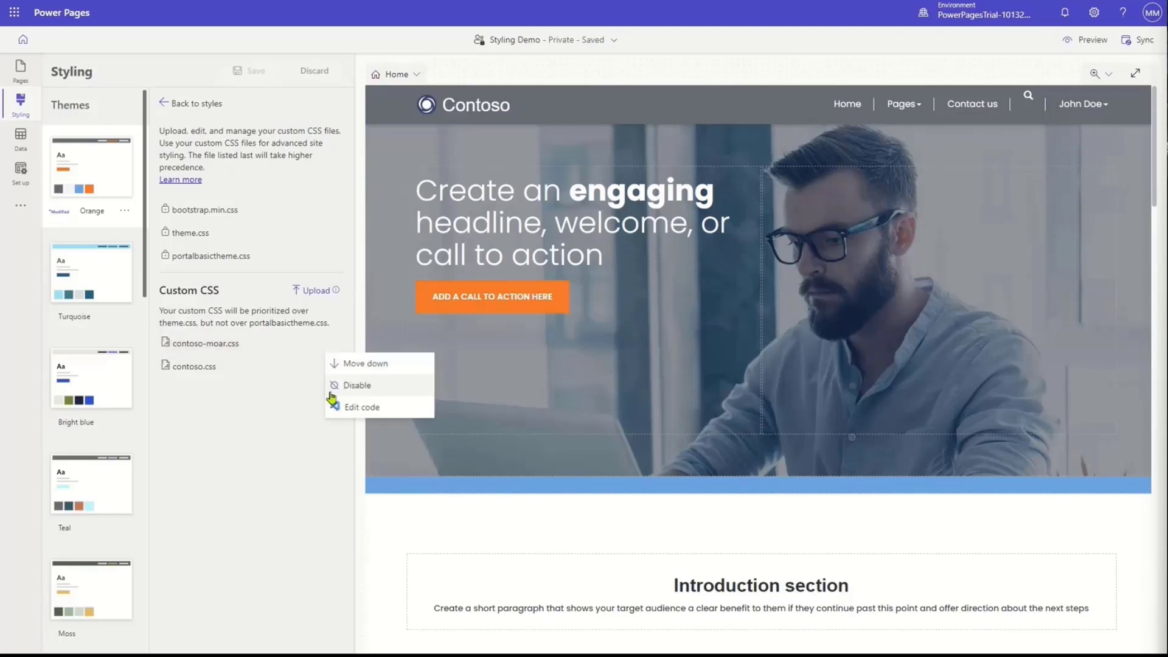
click(377, 365)
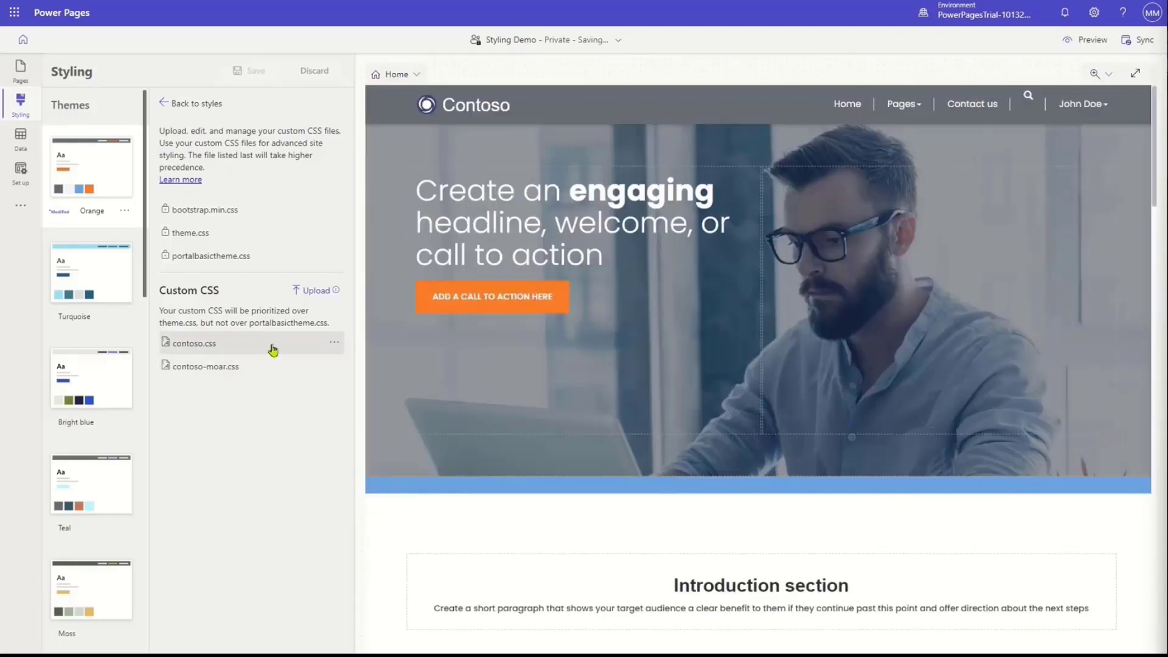
- View the code of contoso.css in Visual Studio Code for the Web, then return to the Power Pages design studio and sync
click(335, 345)
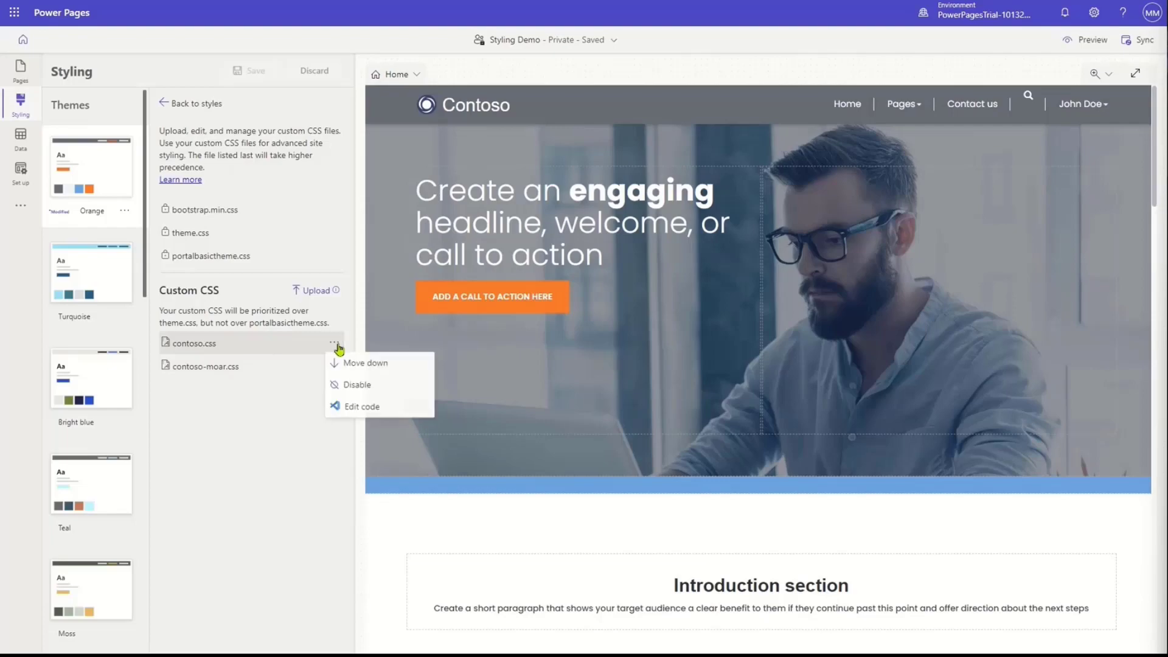
click(361, 409)
click(634, 359)
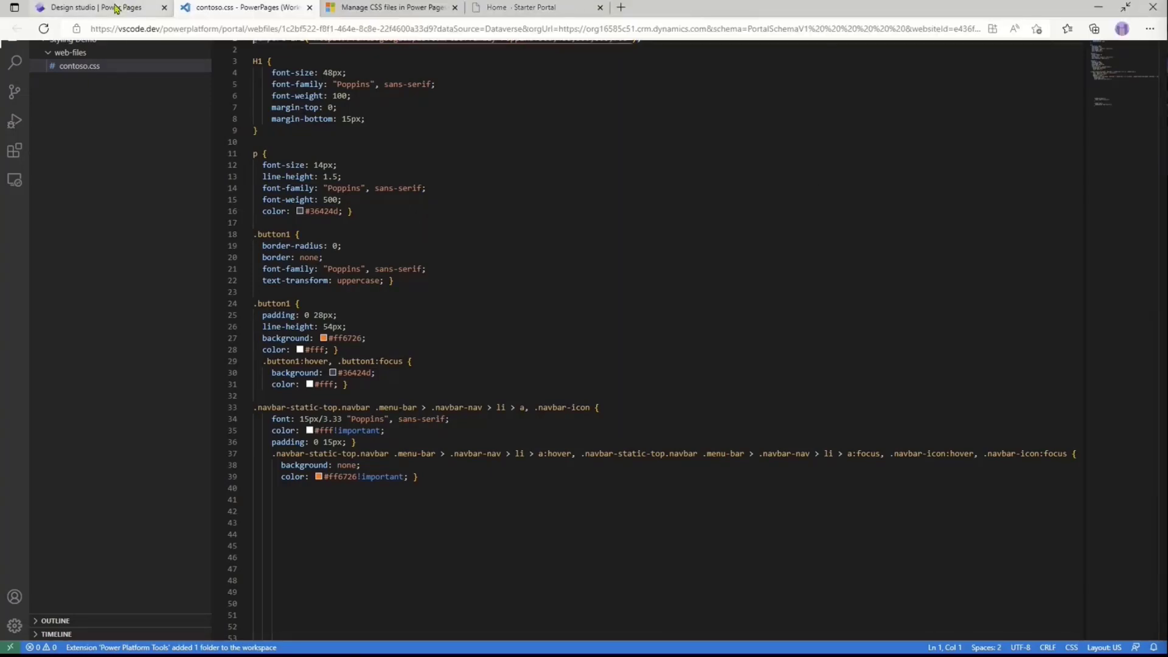
click(122, 6)
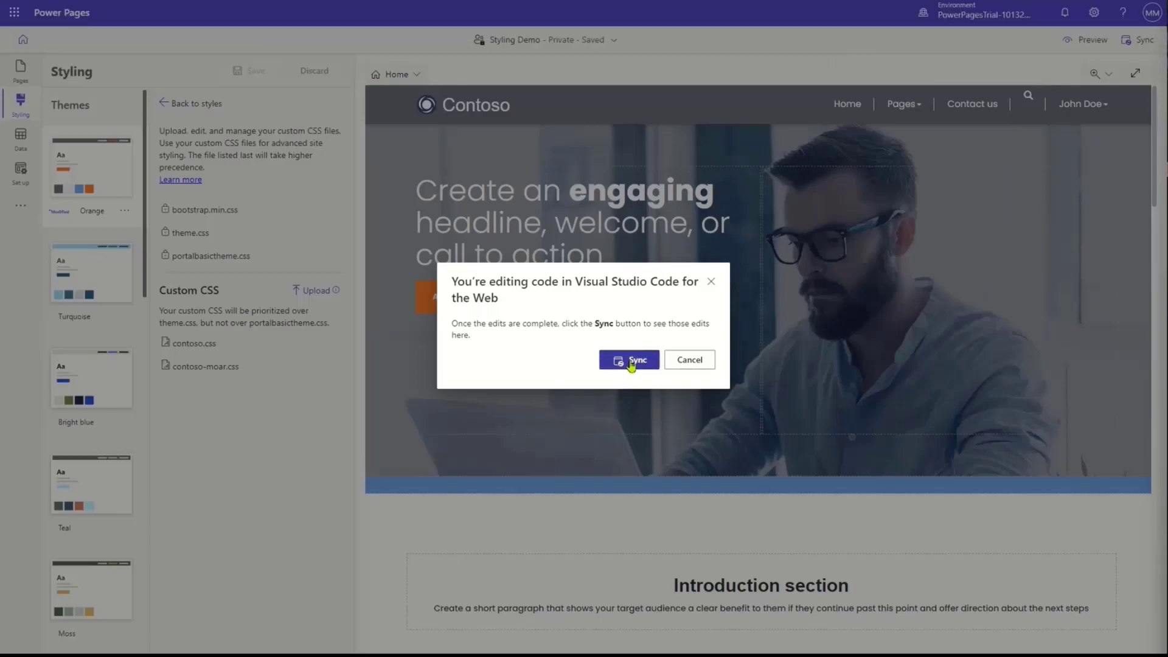
click(626, 363)
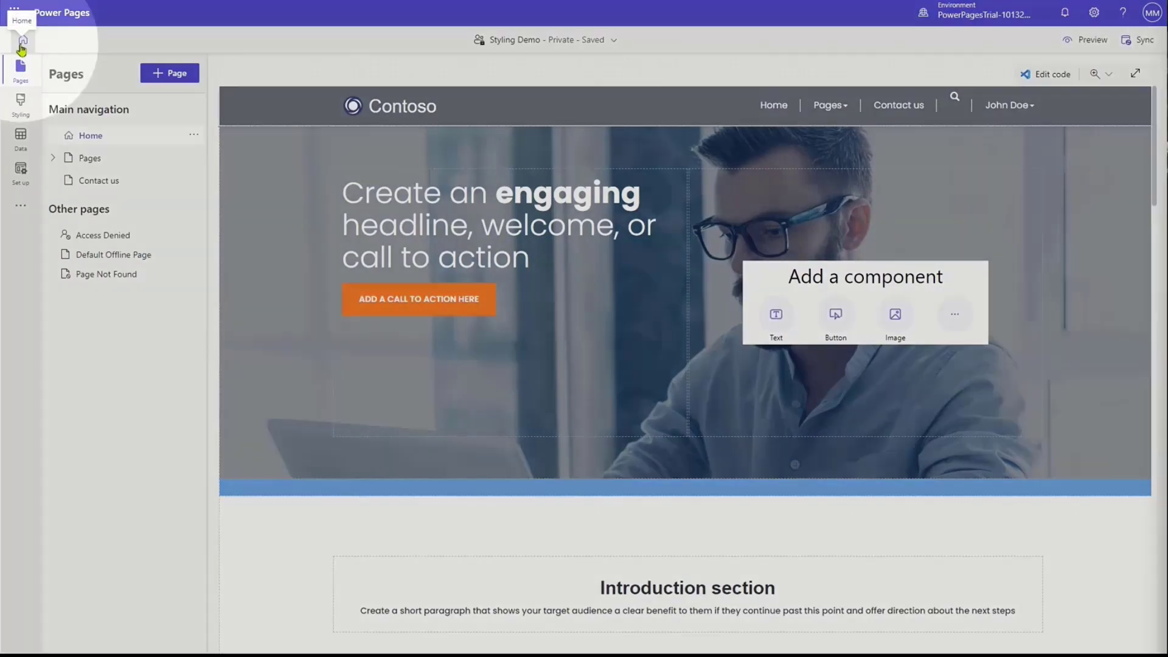
- Open the Power Pages learning hub's design and build resources on the Styling workspace and on using Visual Studio Code
click(22, 42)
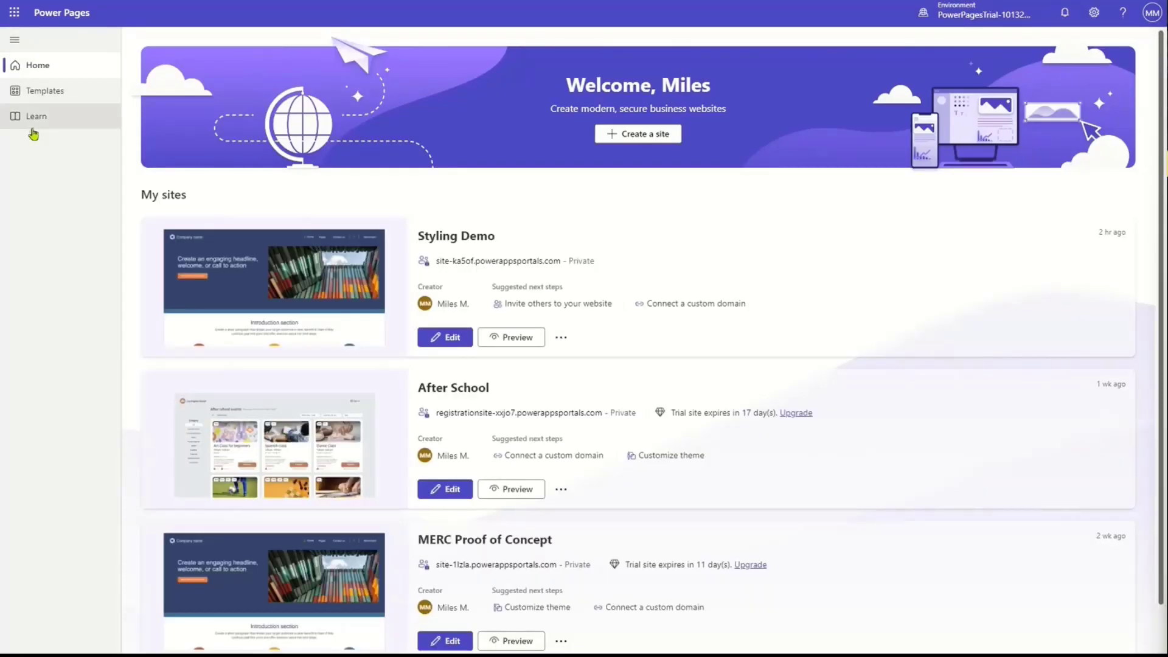
click(39, 121)
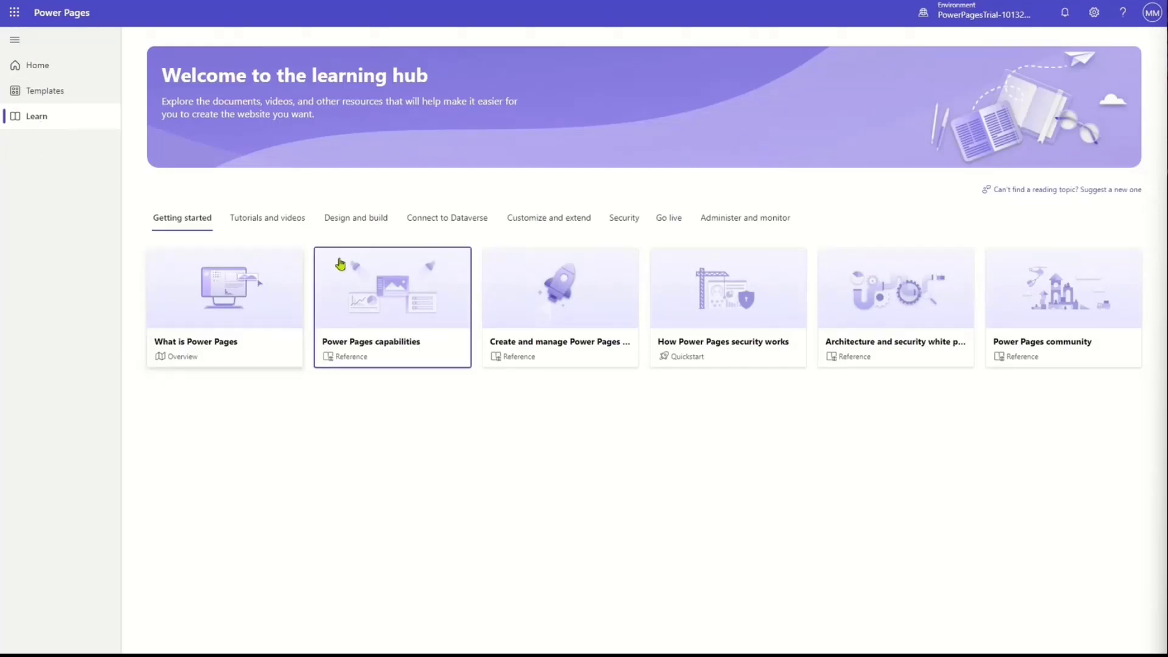
click(360, 220)
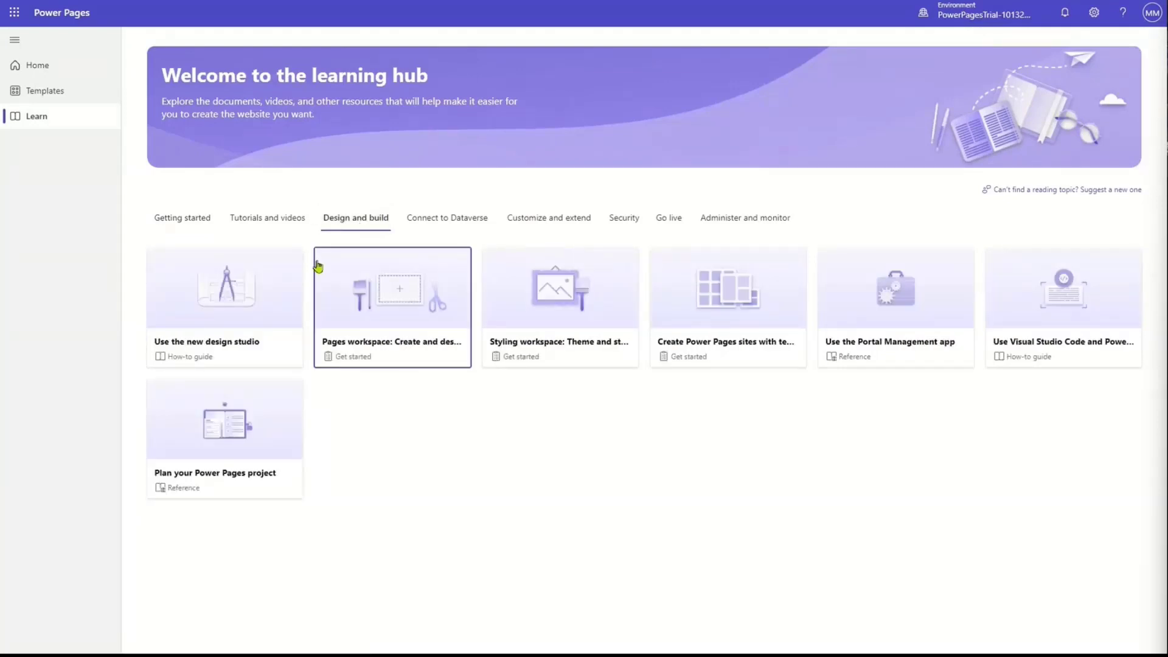
click(557, 361)
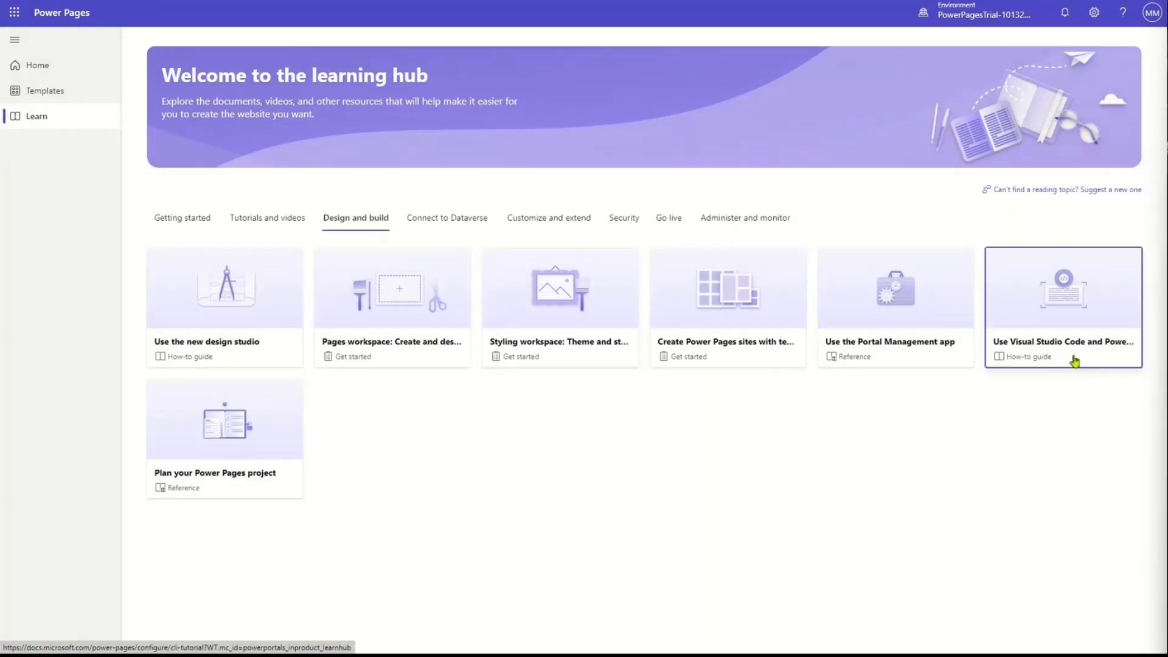
click(1075, 361)
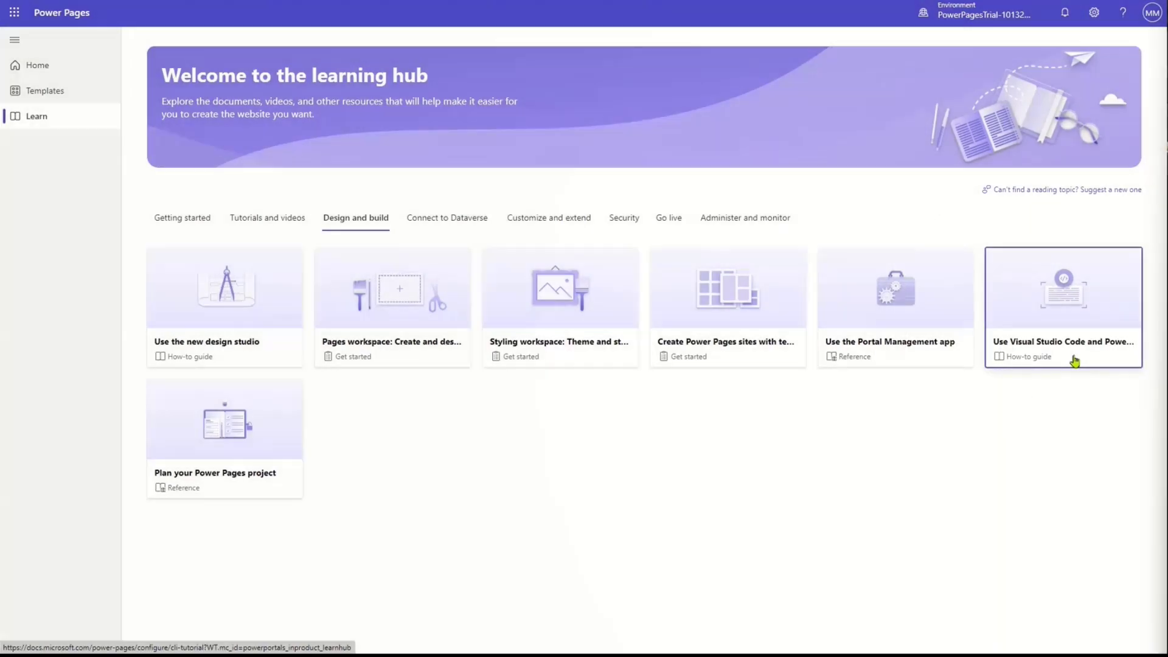